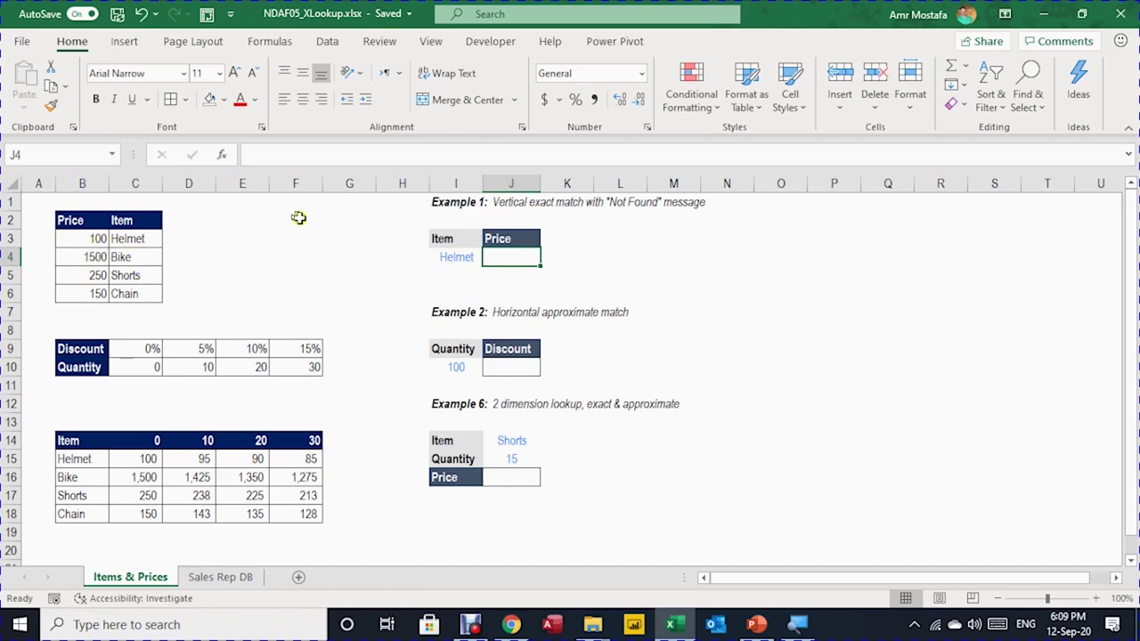
- Start an XLOOKUP formula in J4 with item cell I4 as lookup value and C3:C6 as lookup array
{"action": "left_click", "coordinate": [456, 258]}
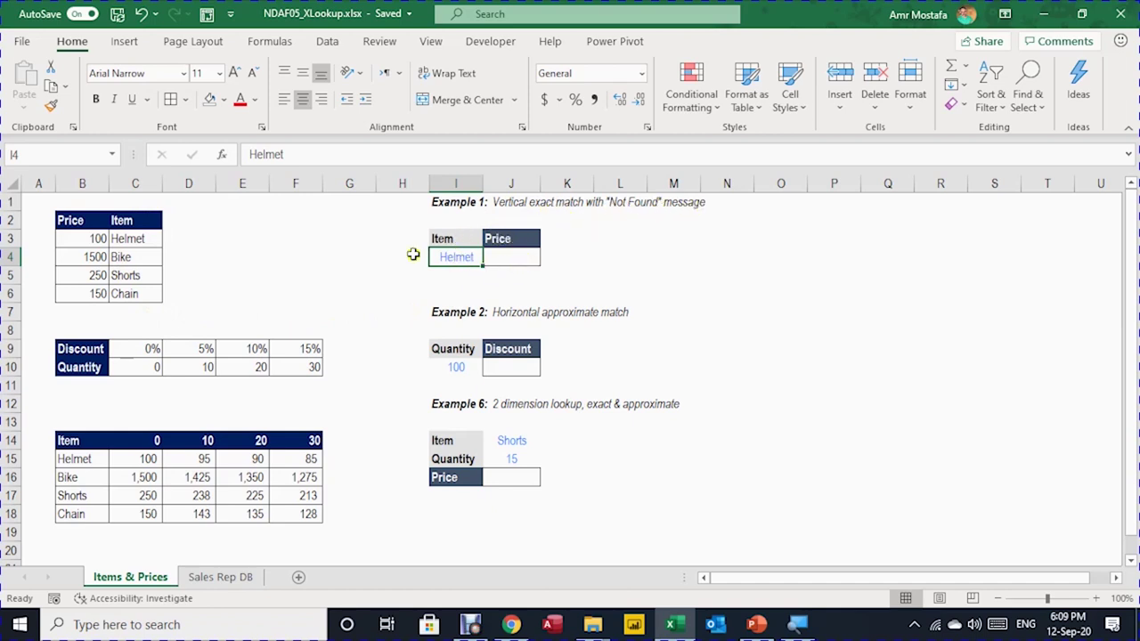
{"action": "left_click", "coordinate": [502, 257]}
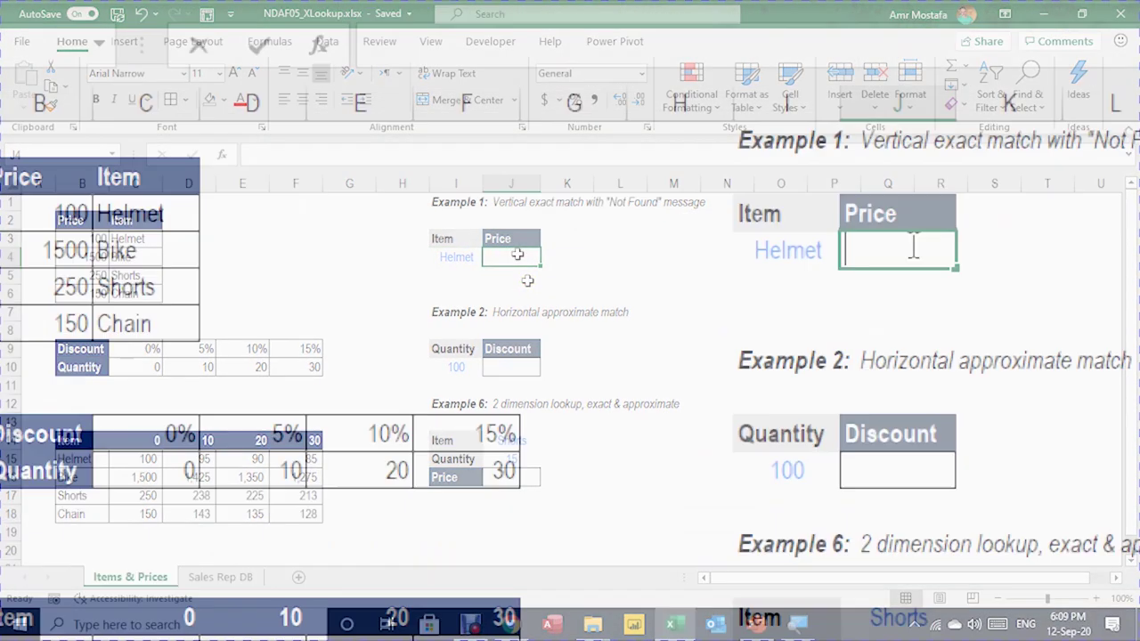
{"action": "type", "text": "=xl"}
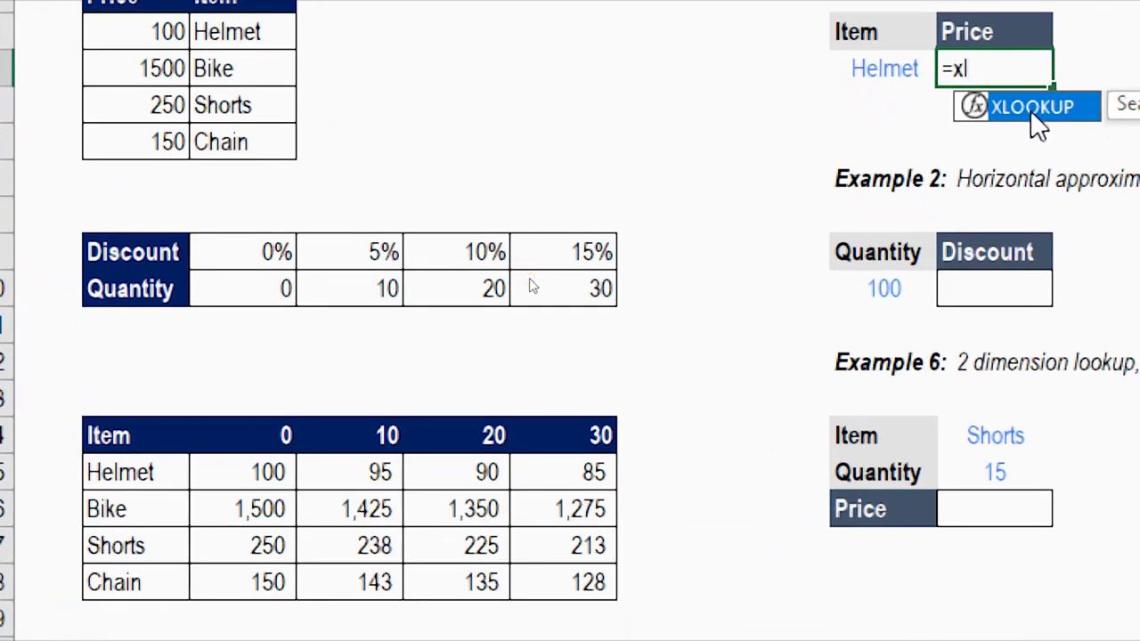
{"action": "double_click", "coordinate": [1036, 126]}
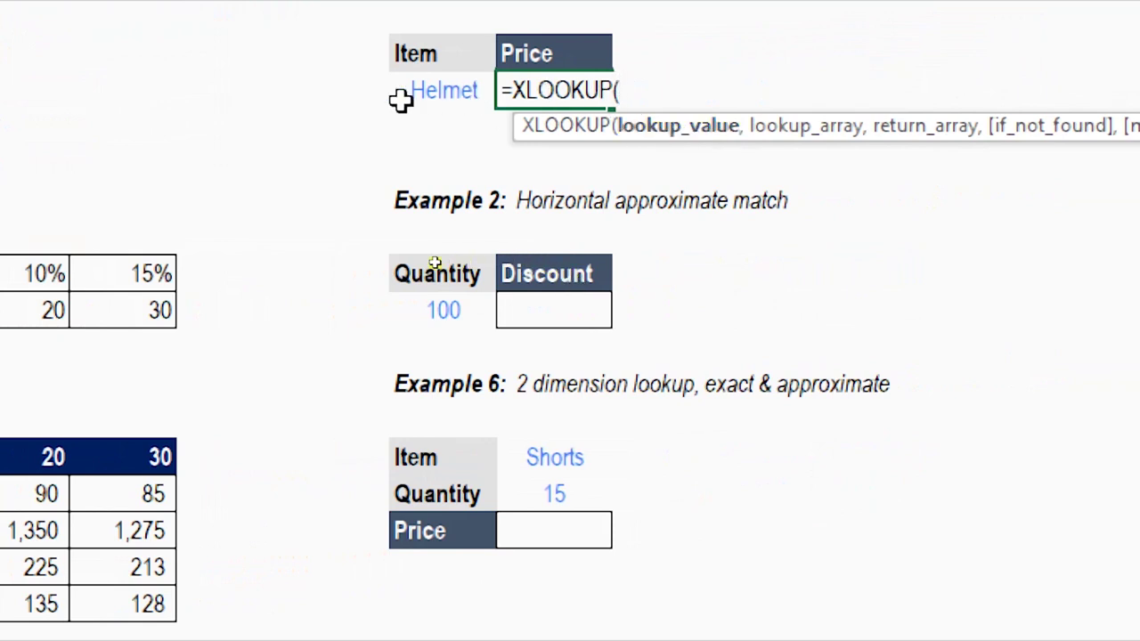
{"action": "left_click", "coordinate": [452, 96]}
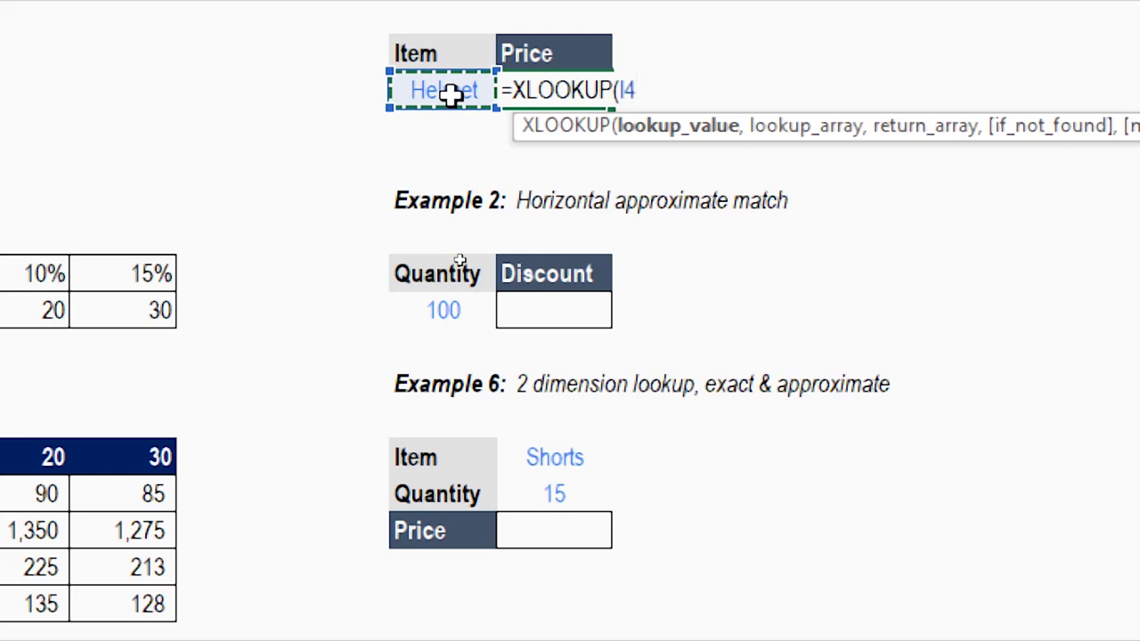
{"action": "type", "text": ","}
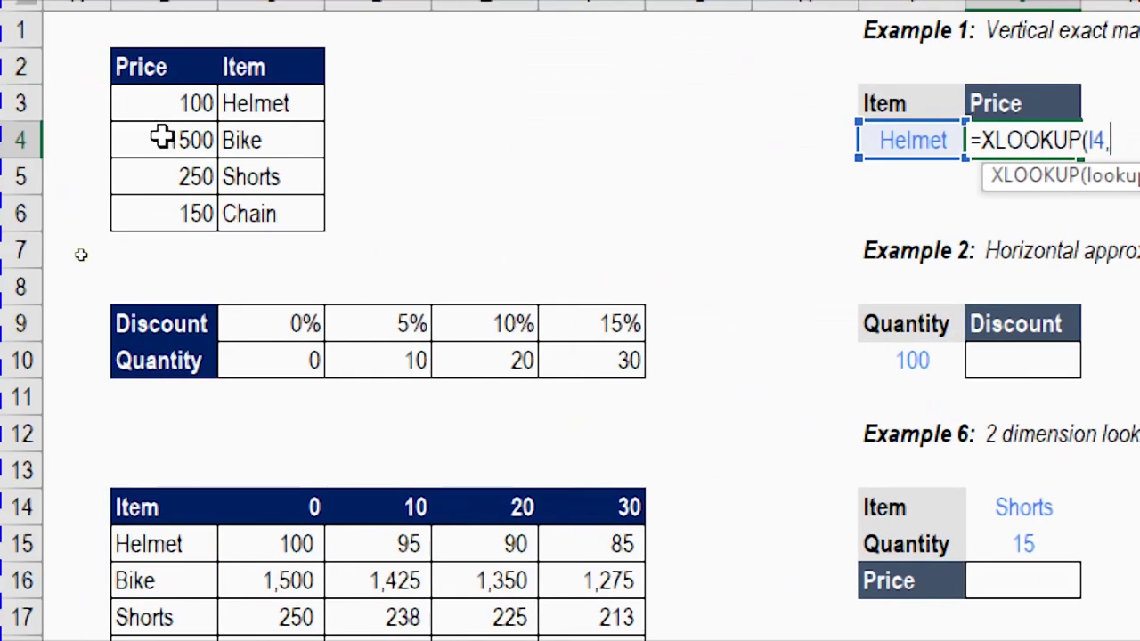
{"action": "left_click_drag", "start_coordinate": [254, 105], "coordinate": [243, 207]}
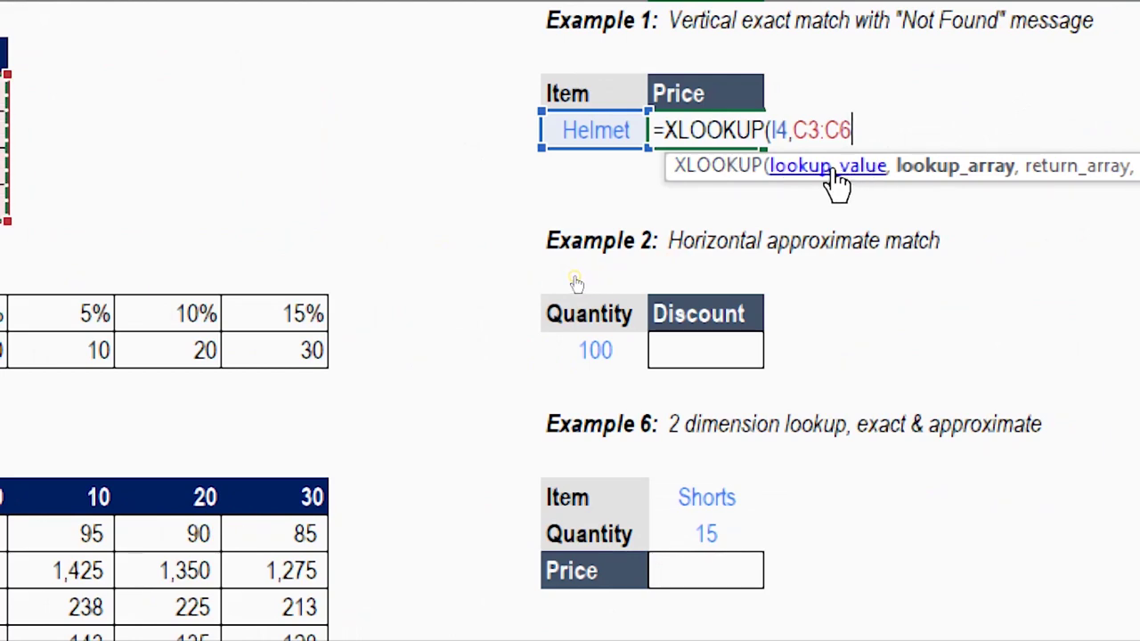
{"action": "left_click", "coordinate": [834, 173]}
{"action": "left_click", "coordinate": [954, 173]}
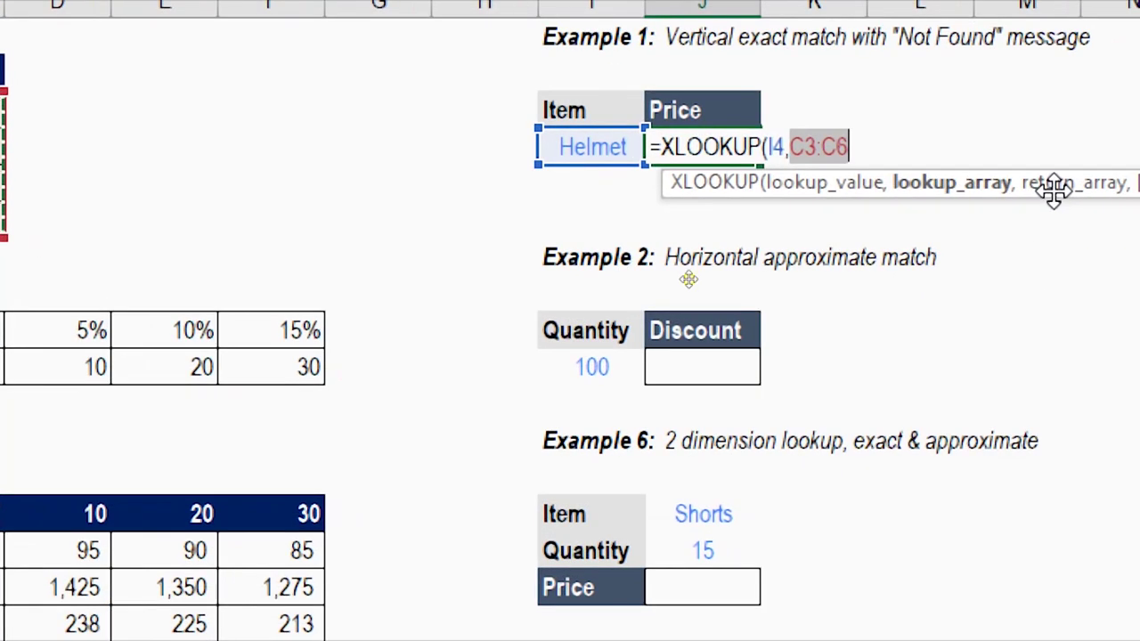
- Add the price range B3:B6 as the XLOOKUP return array and continue to the if-not-found argument
{"action": "type", "text": ","}
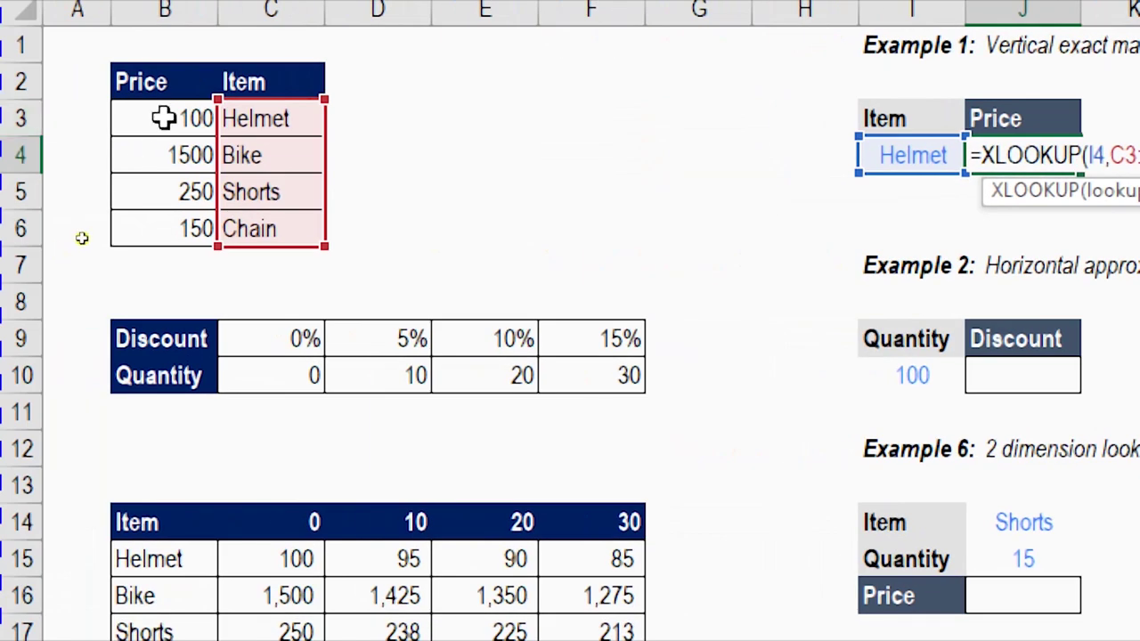
{"action": "left_click_drag", "start_coordinate": [163, 118], "coordinate": [171, 218]}
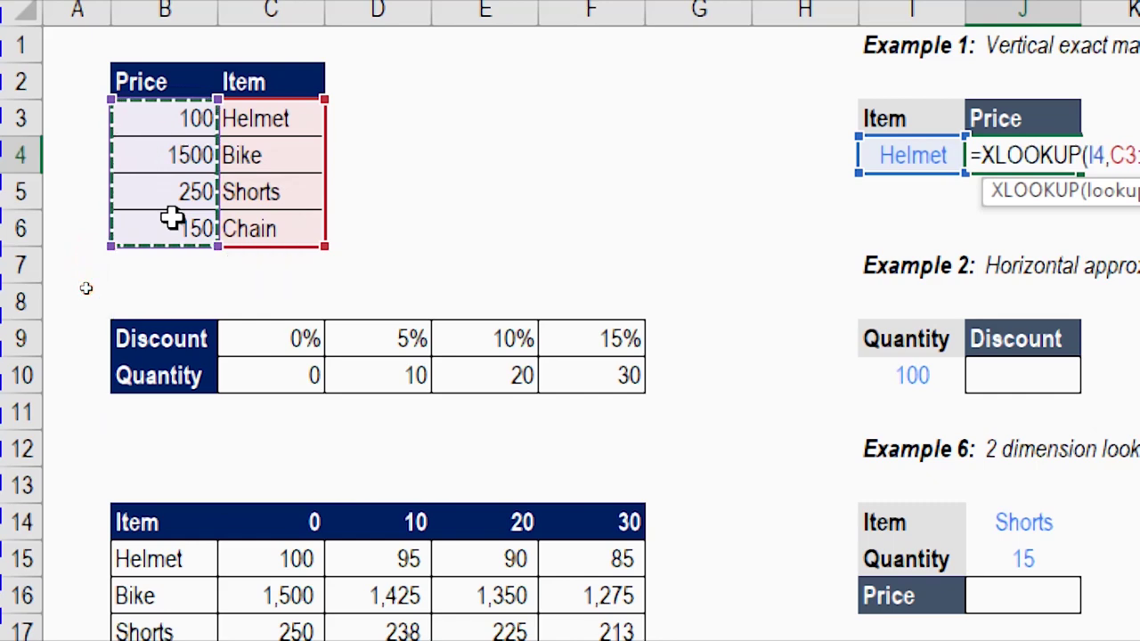
{"action": "type", "text": ","}
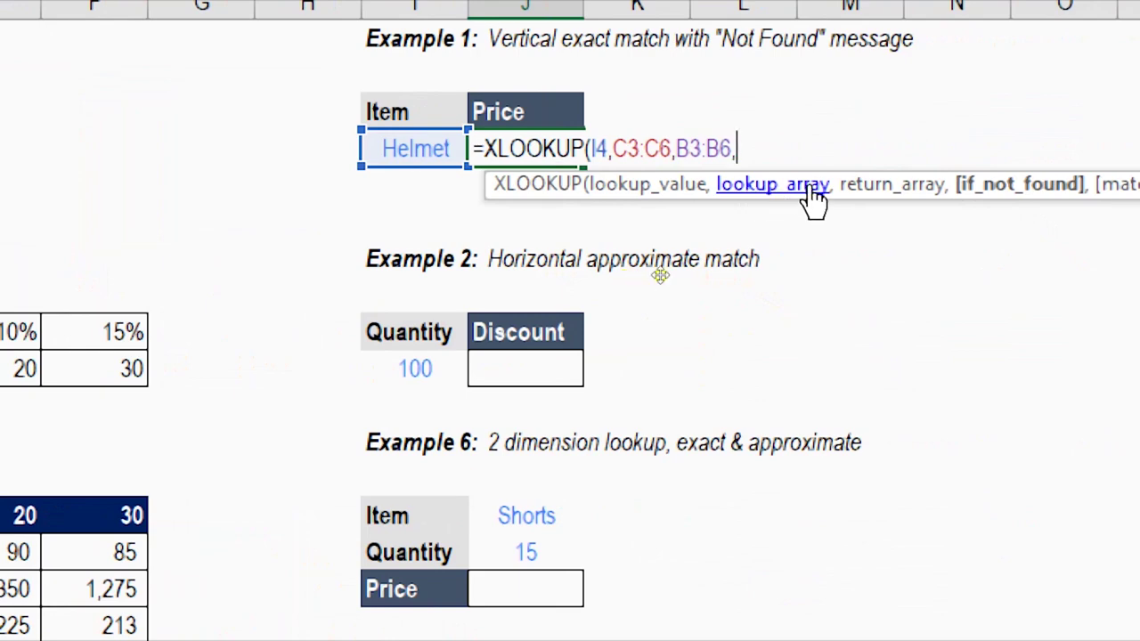
{"action": "left_click", "coordinate": [598, 194]}
{"action": "left_click", "coordinate": [771, 196]}
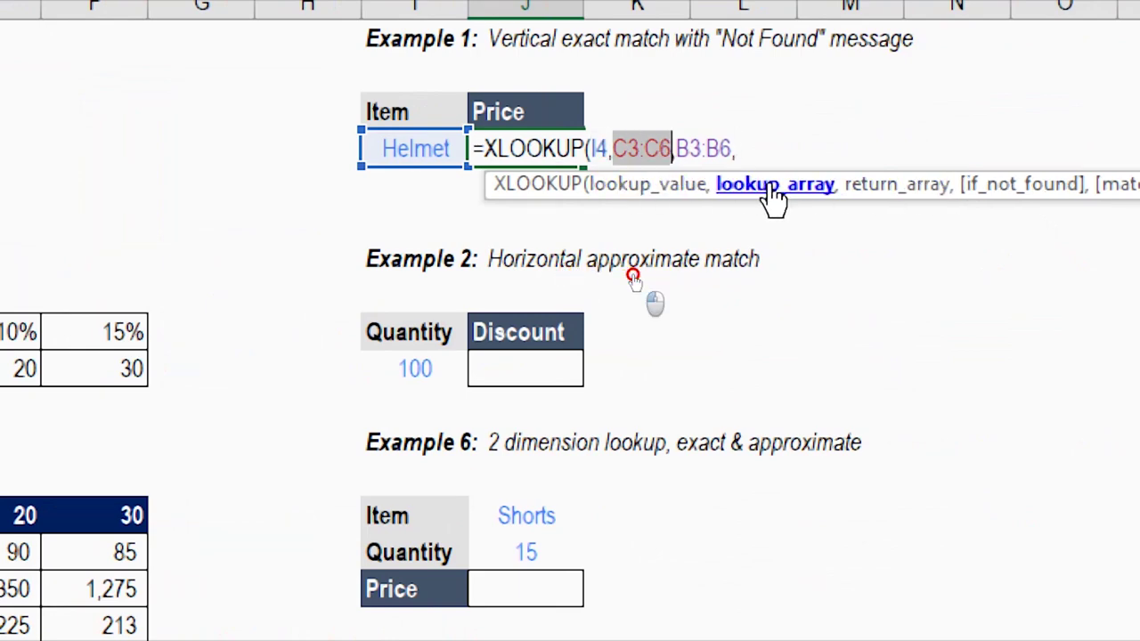
{"action": "left_click", "coordinate": [939, 205]}
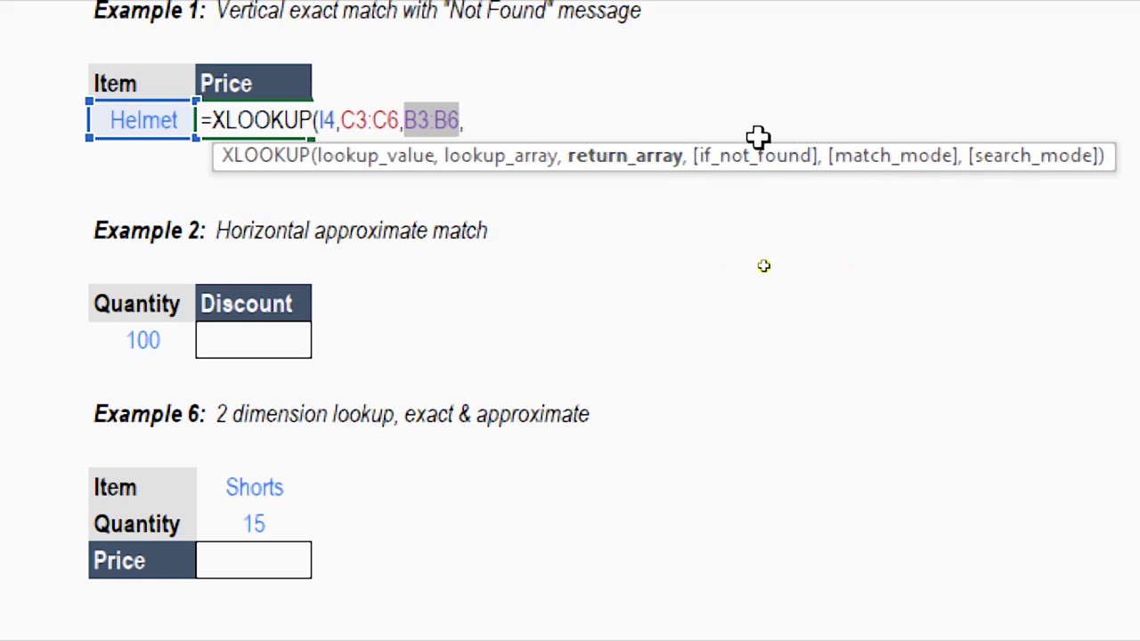
{"action": "left_click", "coordinate": [759, 163]}
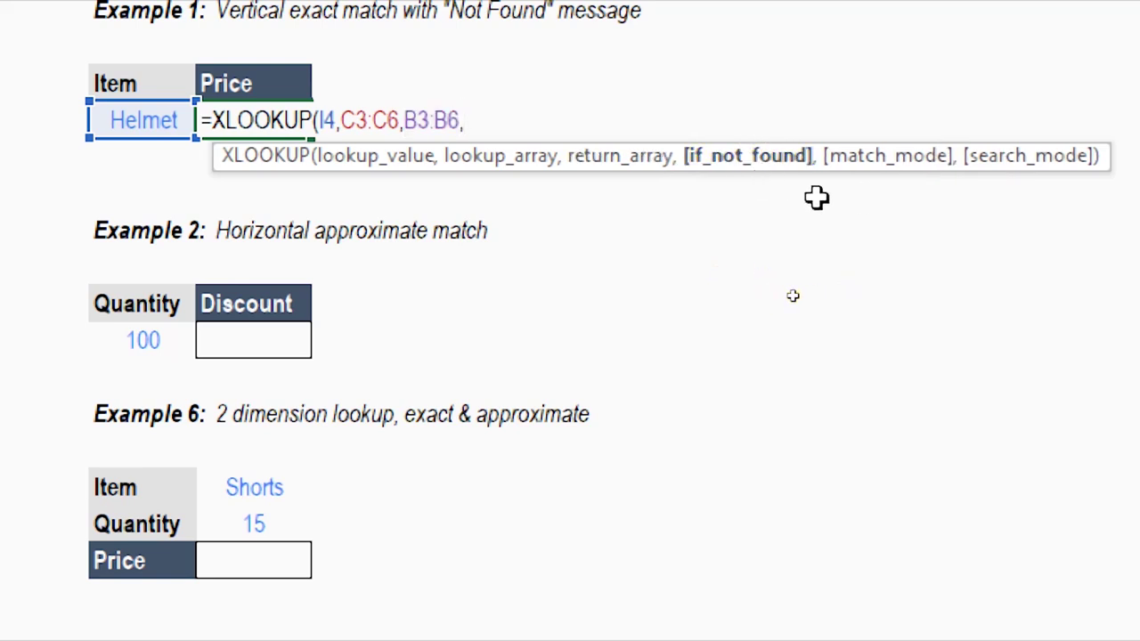
- Set the if-not-found argument to "Not Found", leave the match mode at its default, and complete the J4 formula
{"action": "type", "text": "\"Not Found"}
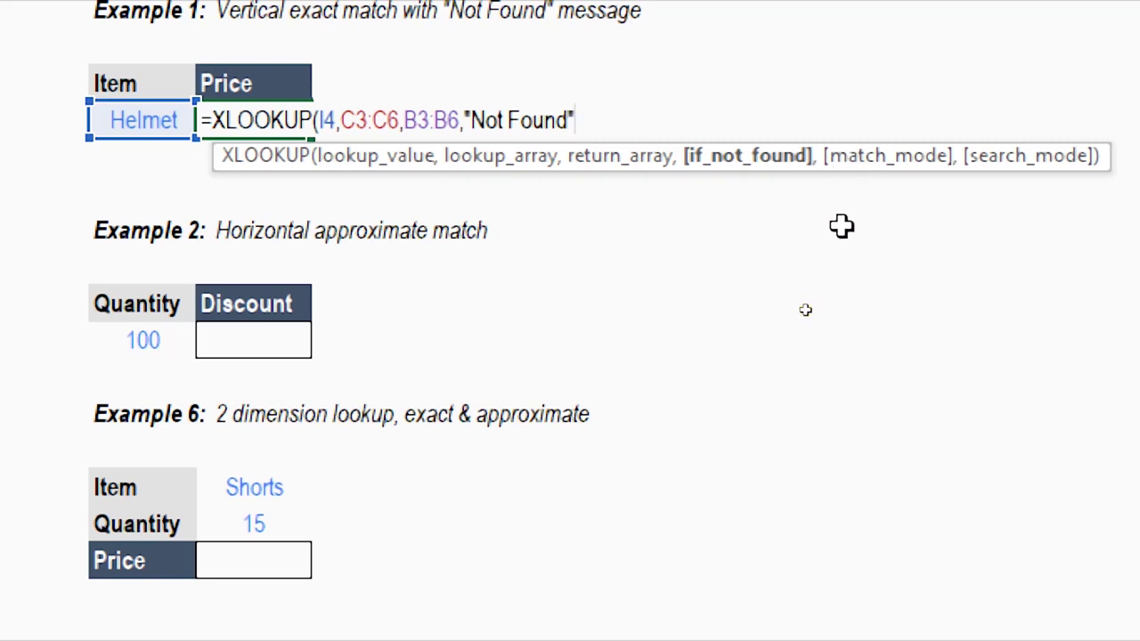
{"action": "type", "text": ","}
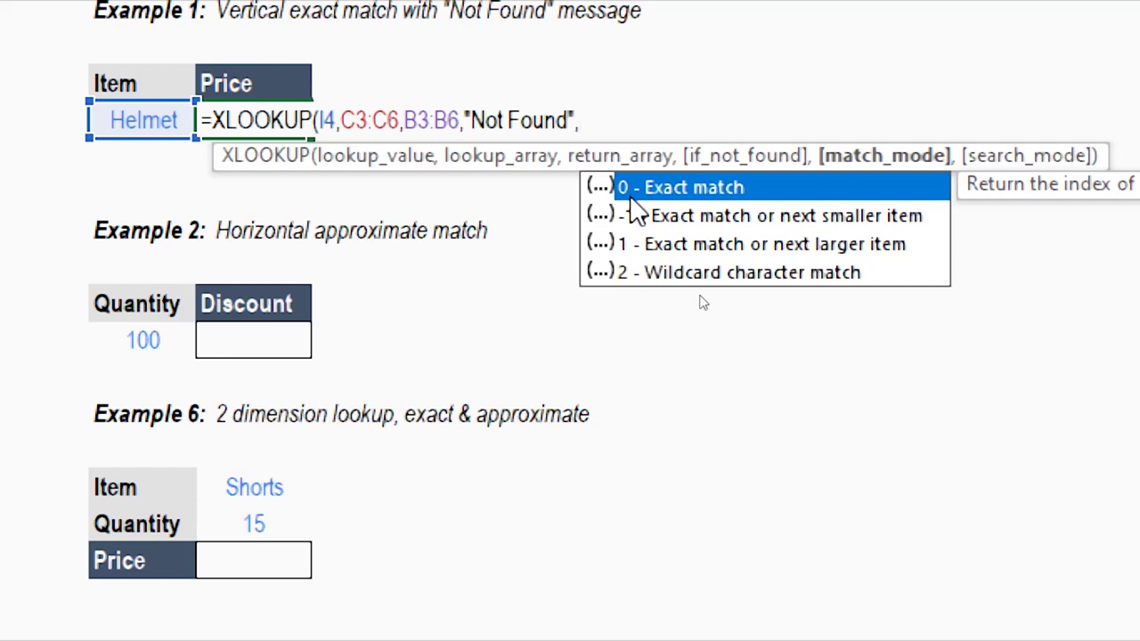
{"action": "key", "text": "BackSpace"}
{"action": "type", "text": ")"}
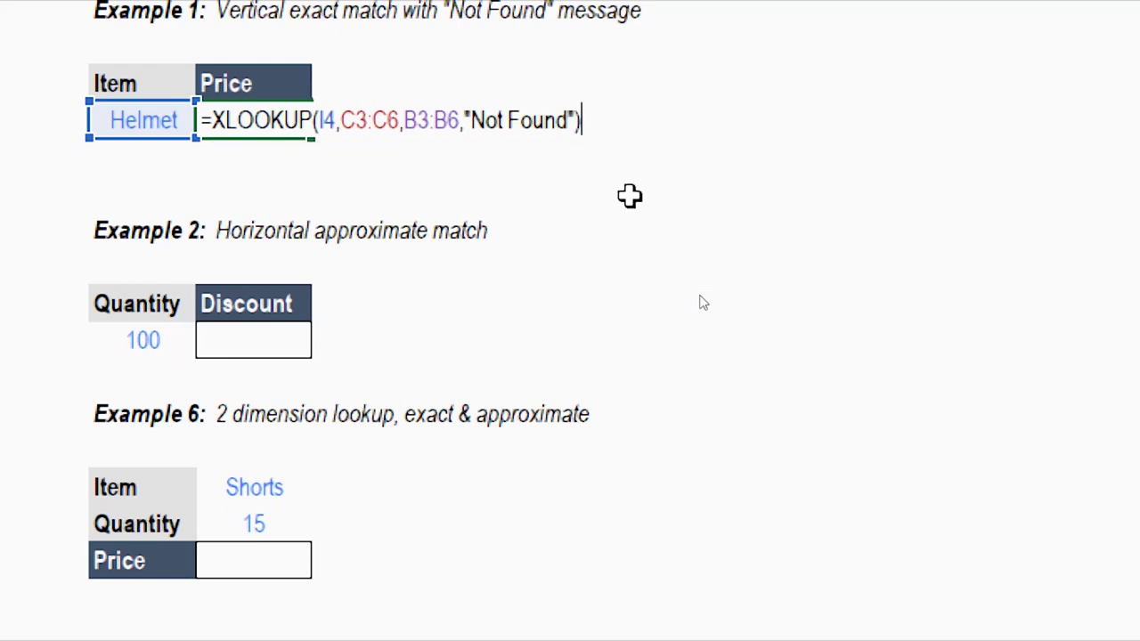
{"action": "key", "text": "Return"}
{"action": "key", "text": "Up"}
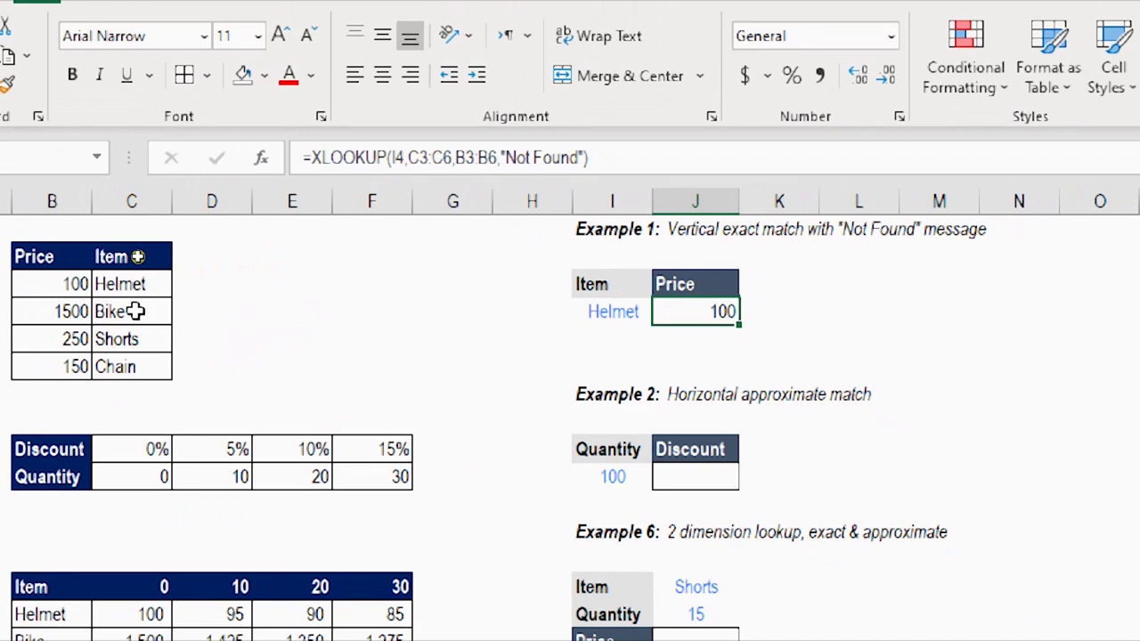
- Copy Shorts from the item list into lookup cell I4 and check the price formula in J4
{"action": "left_click", "coordinate": [141, 339]}
{"action": "key", "text": "ctrl+c"}
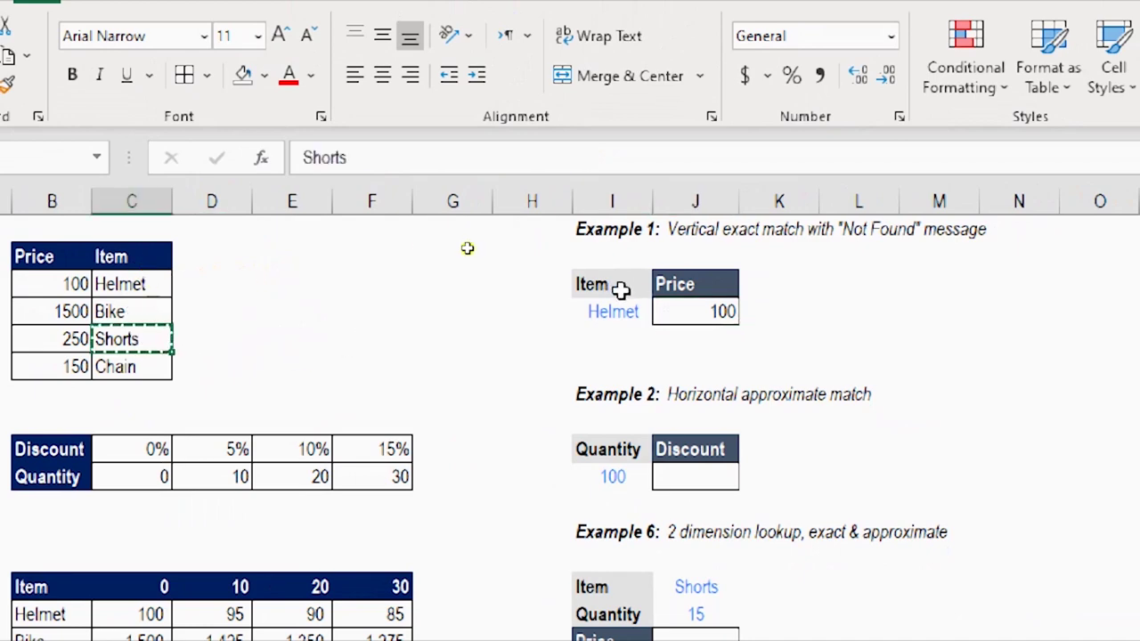
{"action": "left_click", "coordinate": [625, 314]}
{"action": "key", "text": "Return"}
{"action": "left_click", "coordinate": [792, 349]}
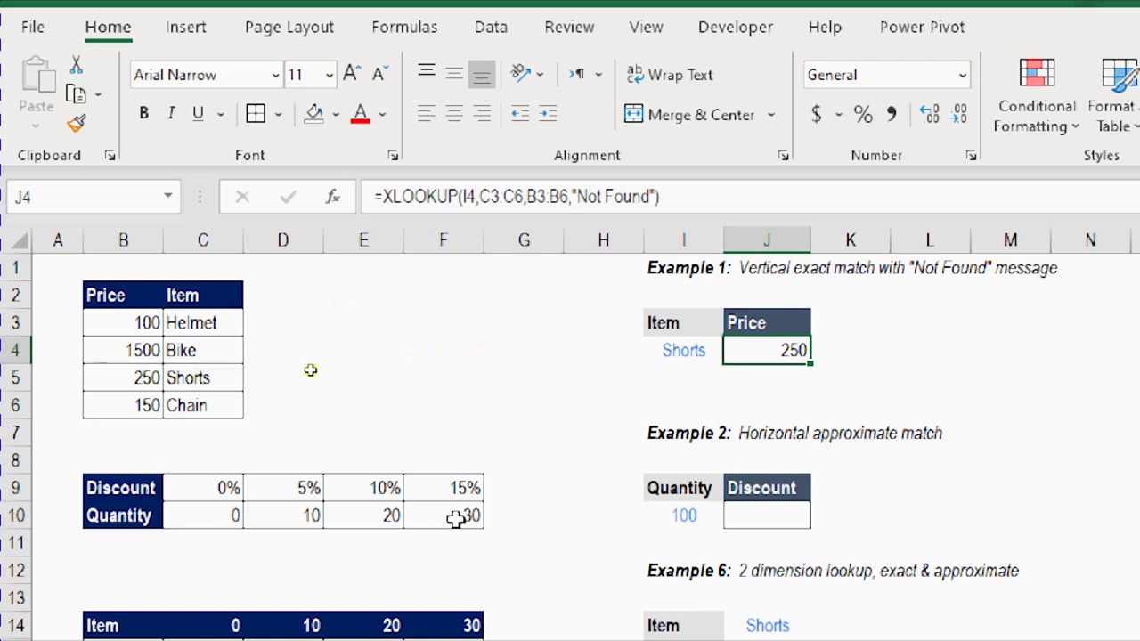
{"action": "left_click", "coordinate": [203, 491]}
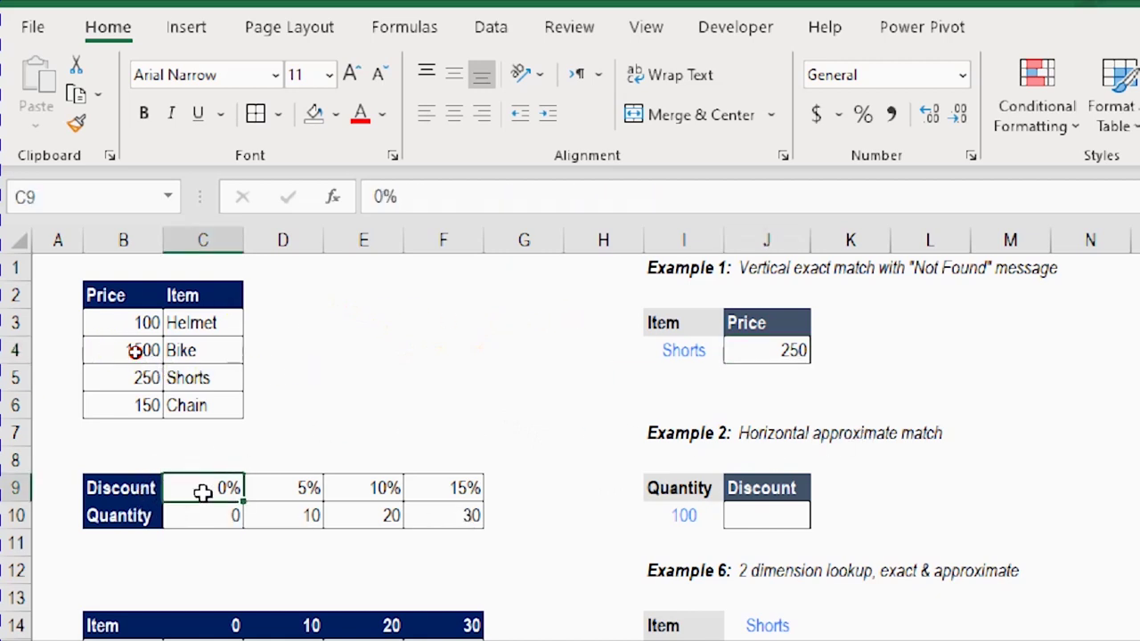
{"action": "left_click", "coordinate": [280, 491]}
{"action": "left_click", "coordinate": [420, 487]}
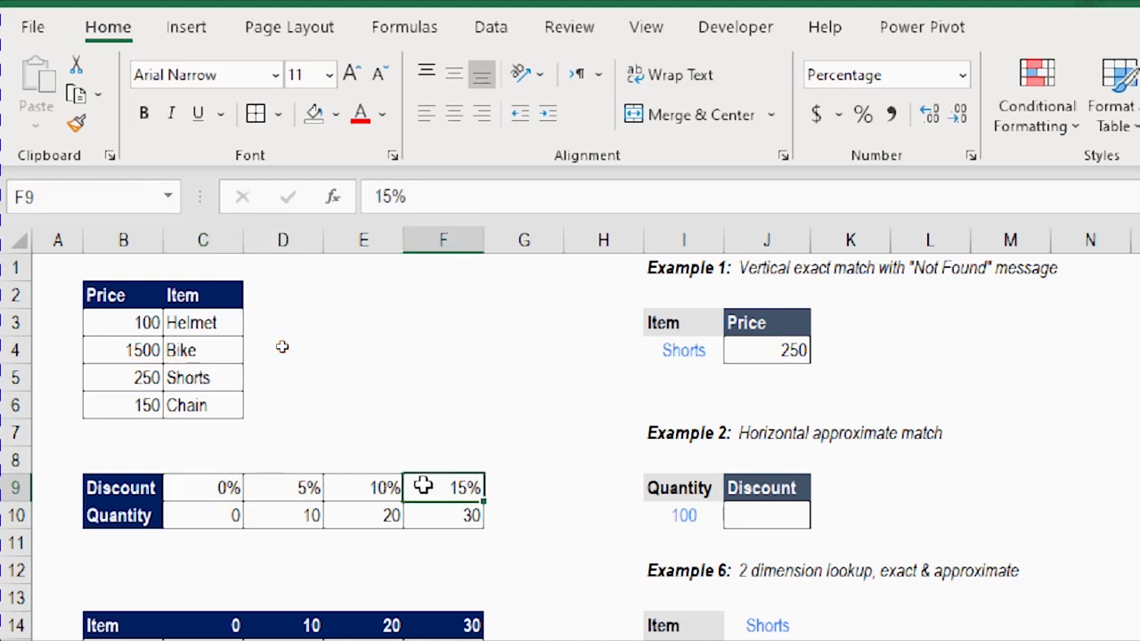
{"action": "left_click", "coordinate": [223, 512]}
{"action": "left_click", "coordinate": [280, 511]}
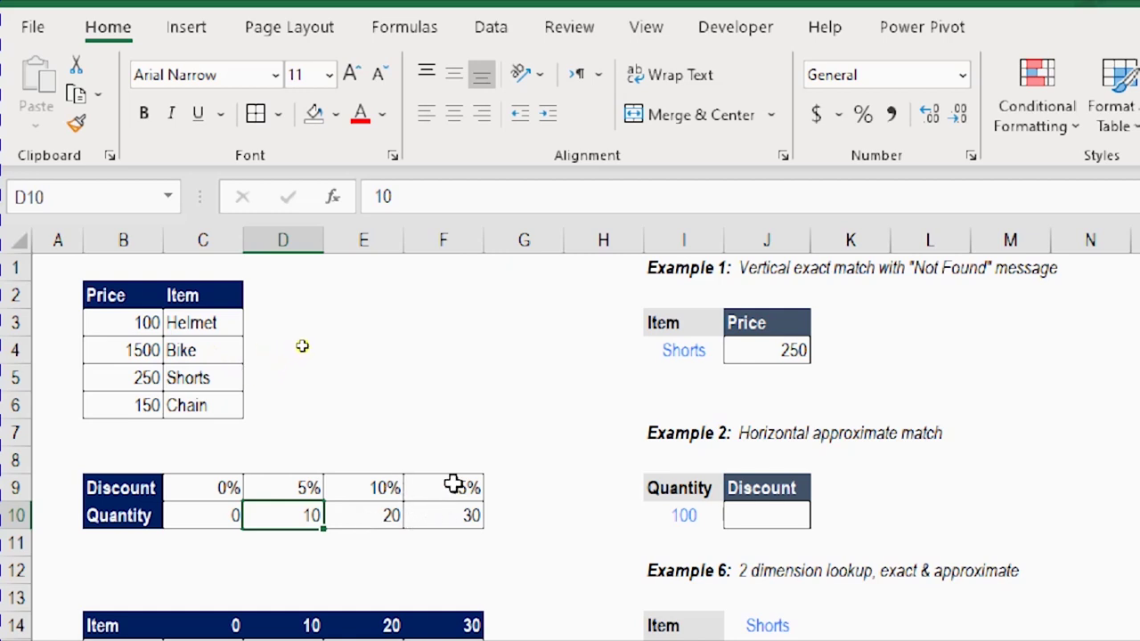
- Set the Example 2 quantity in I10 to 5
{"action": "left_click", "coordinate": [687, 512]}
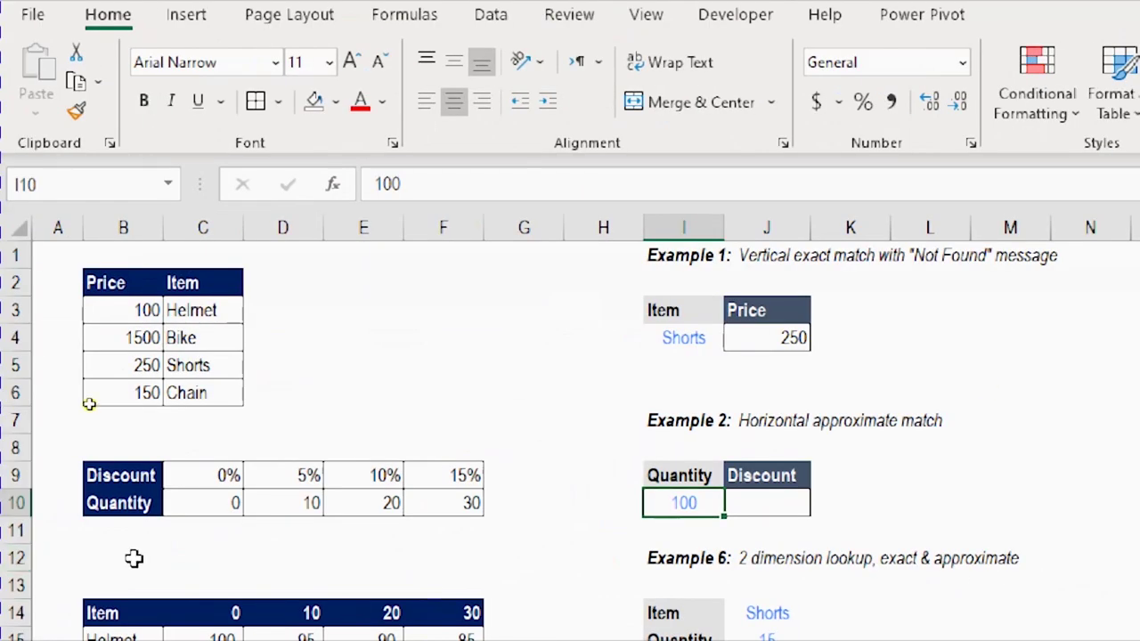
{"action": "key", "text": "BackSpace"}
{"action": "key", "text": "BackSpace"}
{"action": "key", "text": "BackSpace"}
{"action": "type", "text": "5"}
{"action": "key", "text": "Return"}
{"action": "key", "text": "Up"}
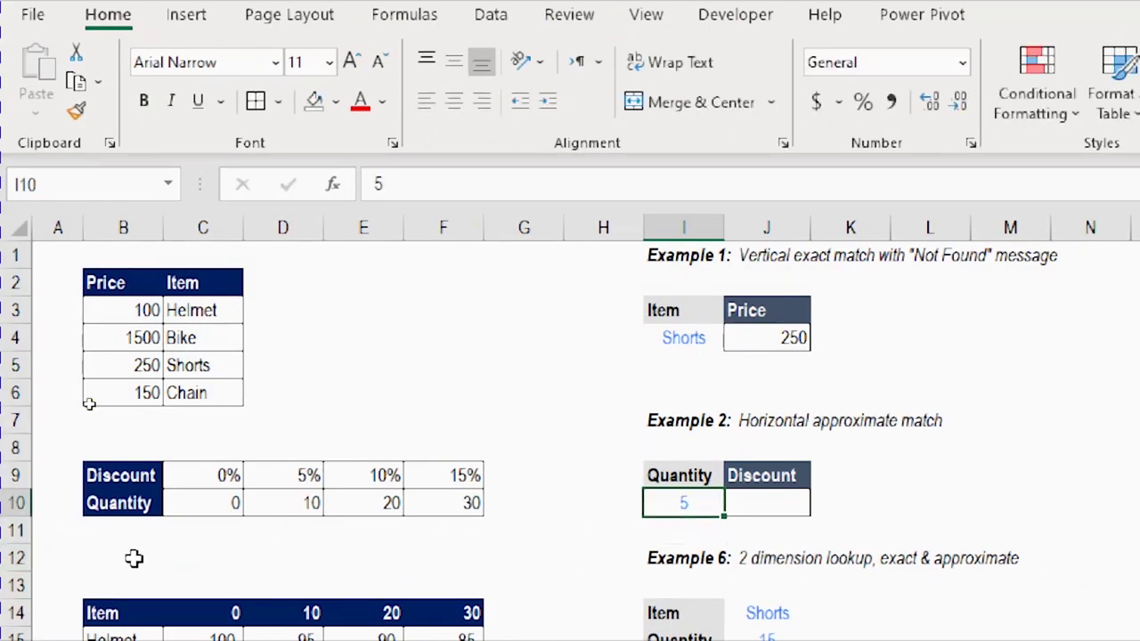
- Start an XLOOKUP formula in J10 with quantity I10 as lookup value and C10:F10 as lookup array
{"action": "key", "text": "Right"}
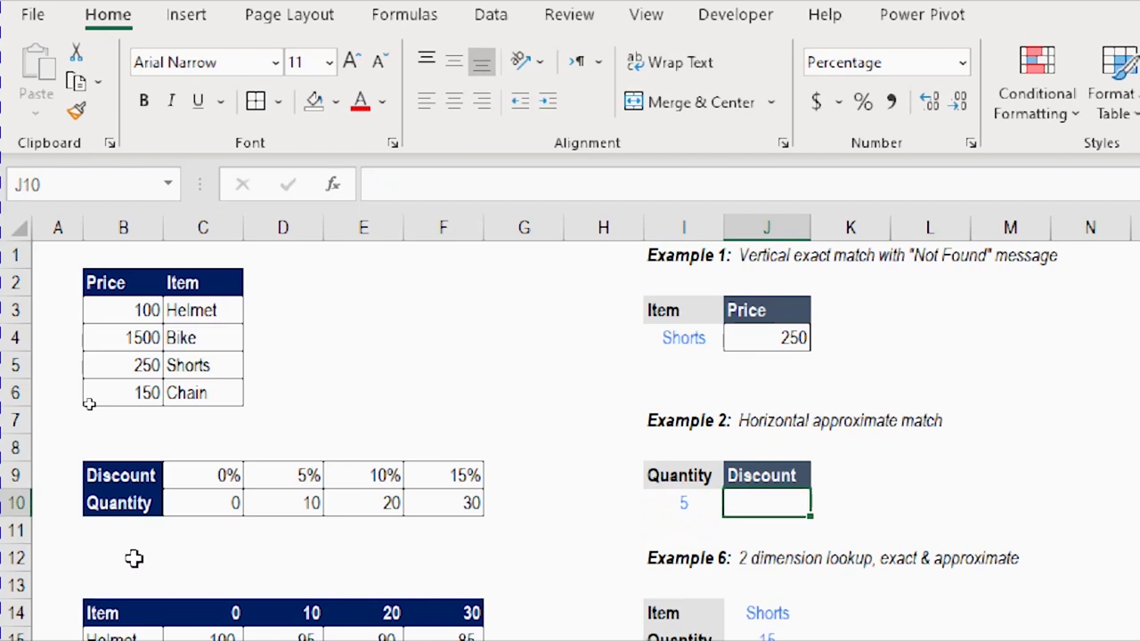
{"action": "type", "text": "=xl"}
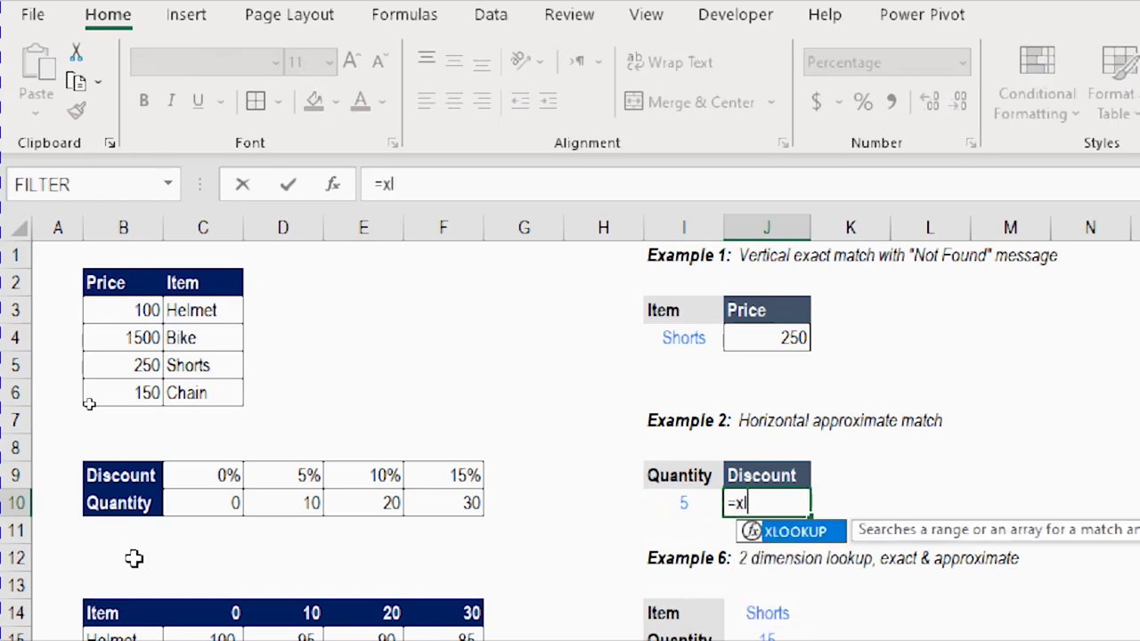
{"action": "key", "text": "Tab"}
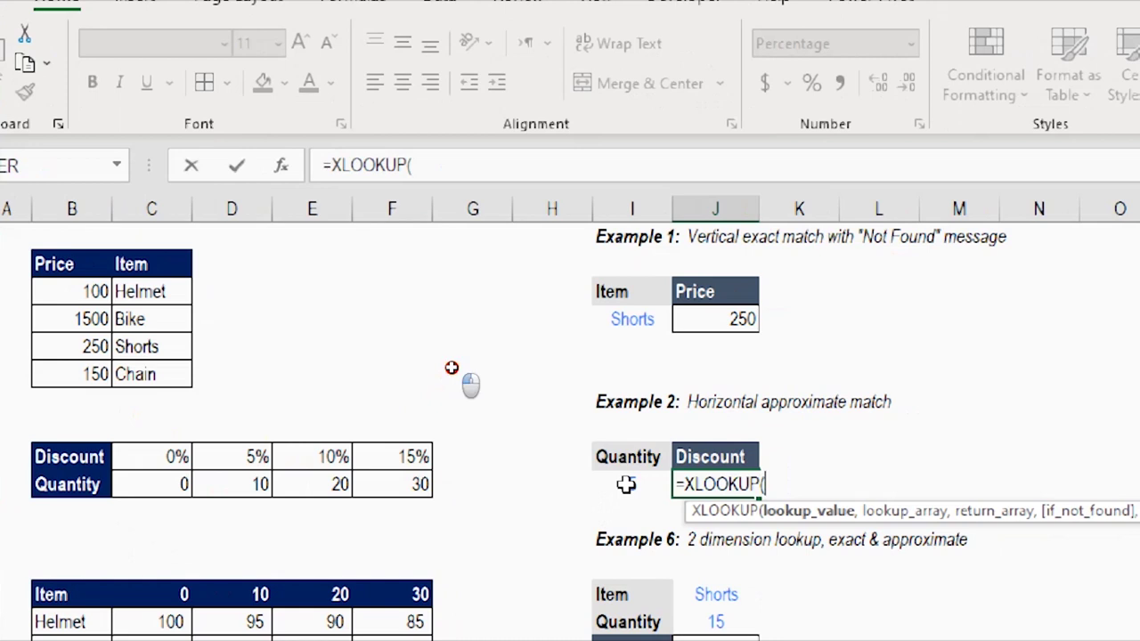
{"action": "left_click", "coordinate": [626, 484]}
{"action": "type", "text": ","}
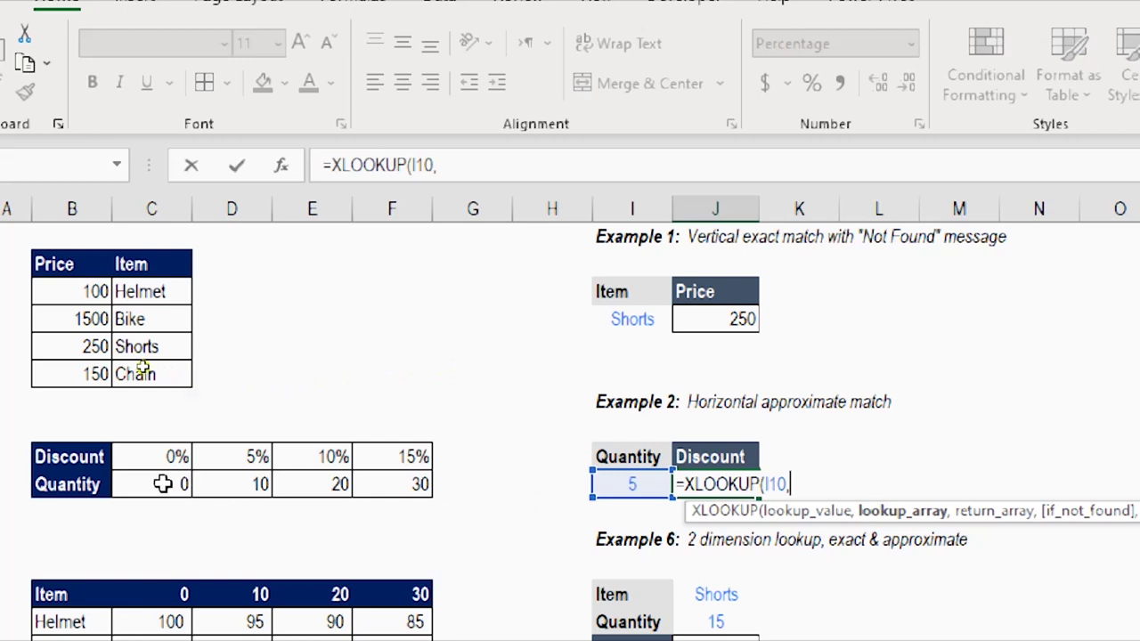
{"action": "left_click_drag", "start_coordinate": [163, 484], "coordinate": [362, 480]}
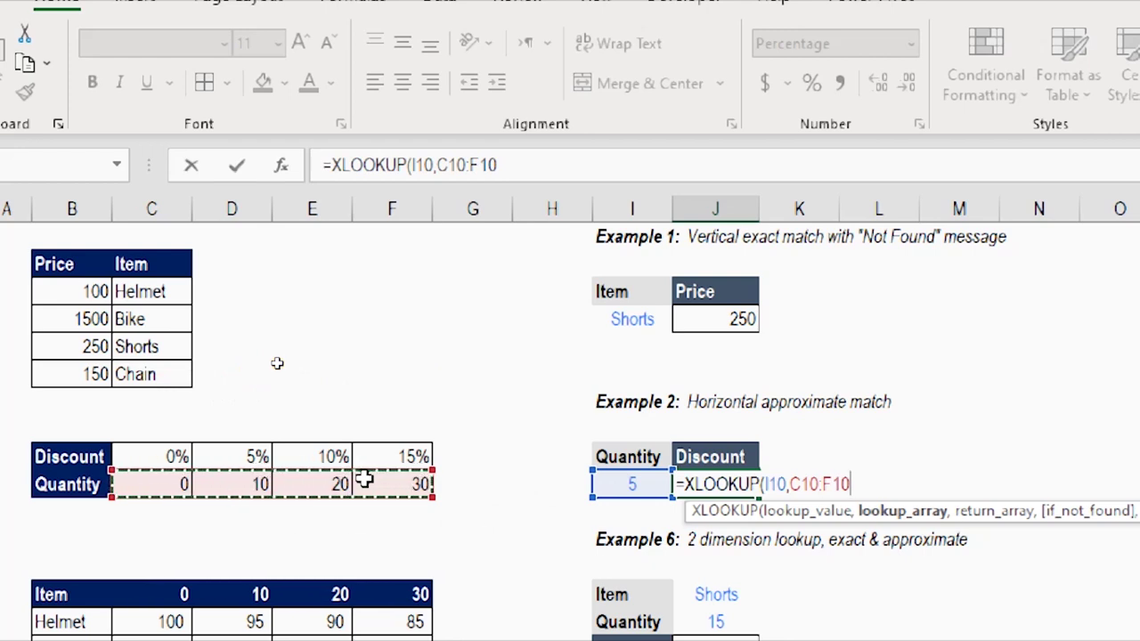
{"action": "type", "text": ","}
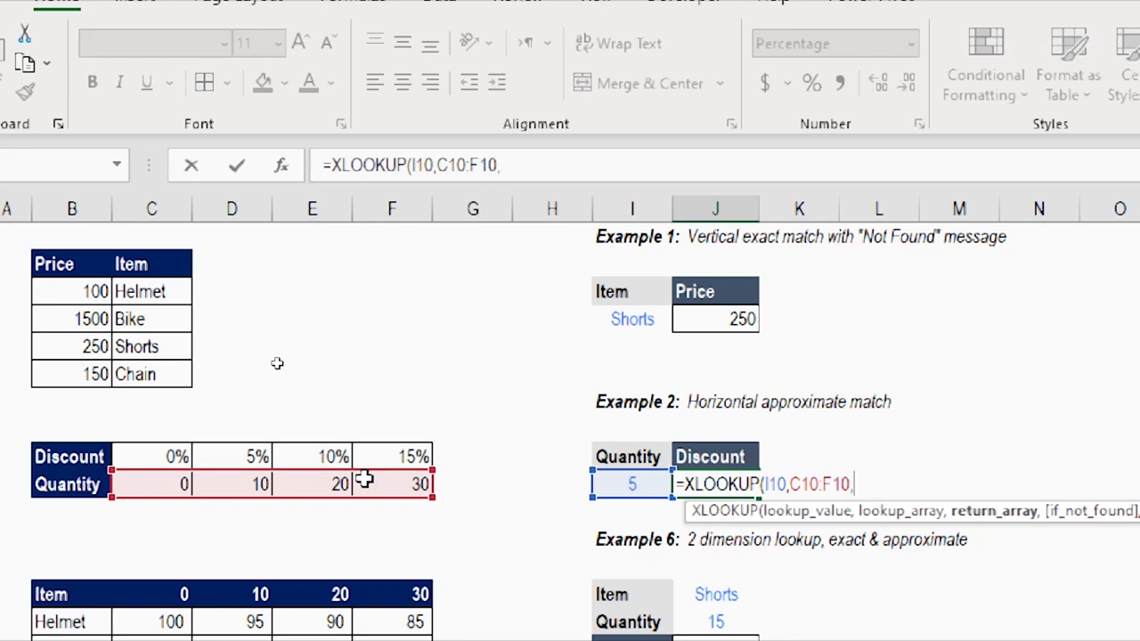
- Complete the J10 formula with C9:F9 as return array, an empty if-not-found argument and match mode -1
{"action": "left_click", "coordinate": [178, 456]}
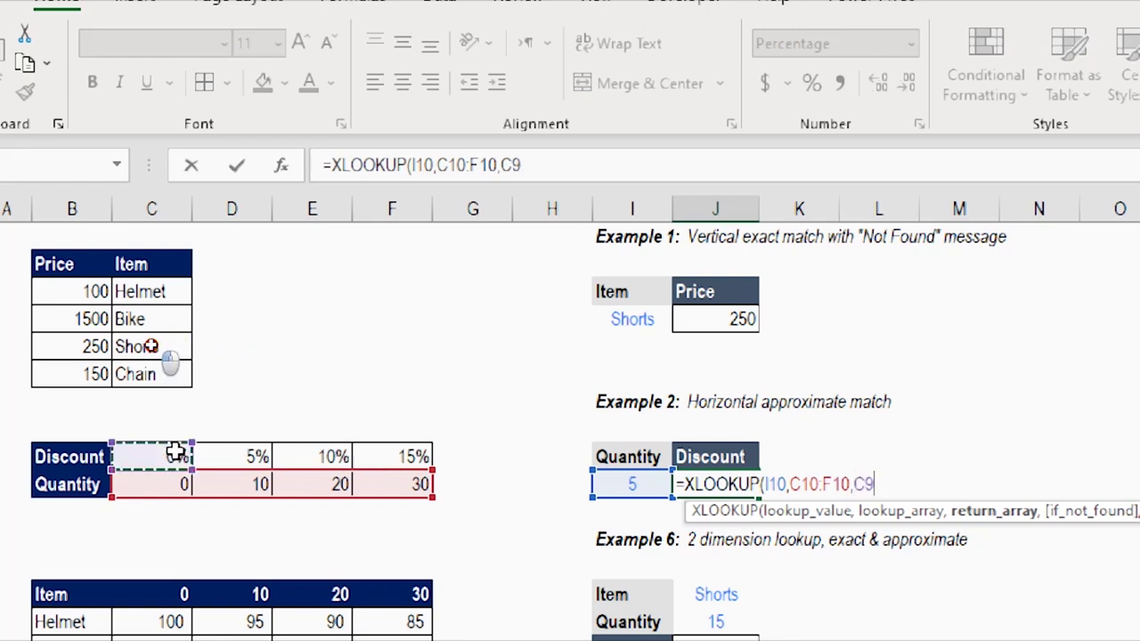
{"action": "left_click_drag", "start_coordinate": [191, 456], "coordinate": [392, 454]}
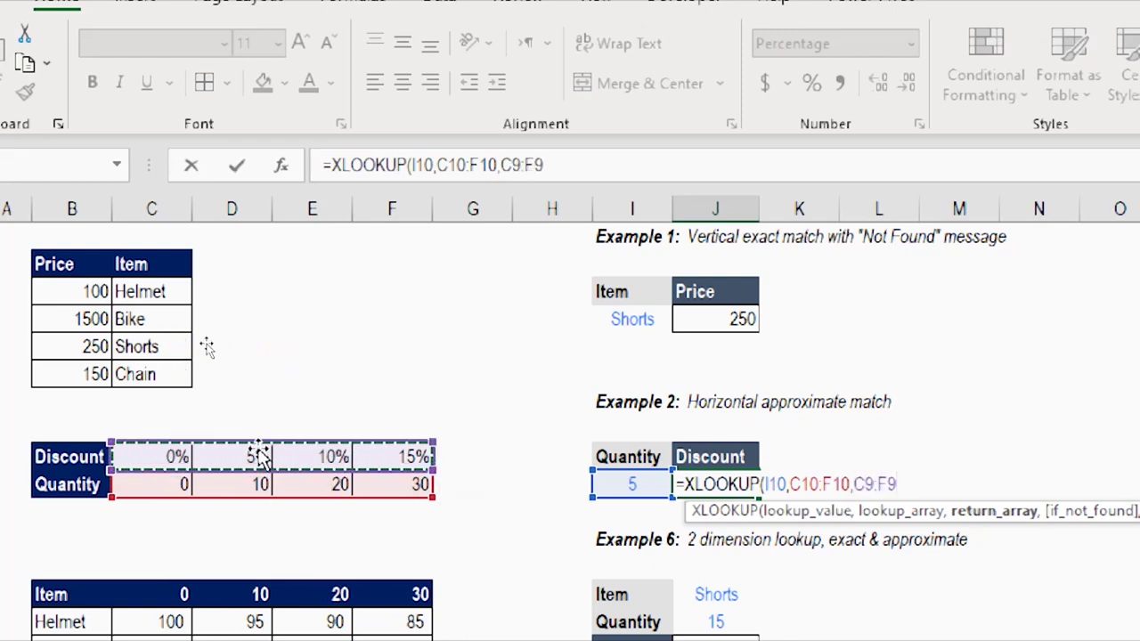
{"action": "type", "text": ","}
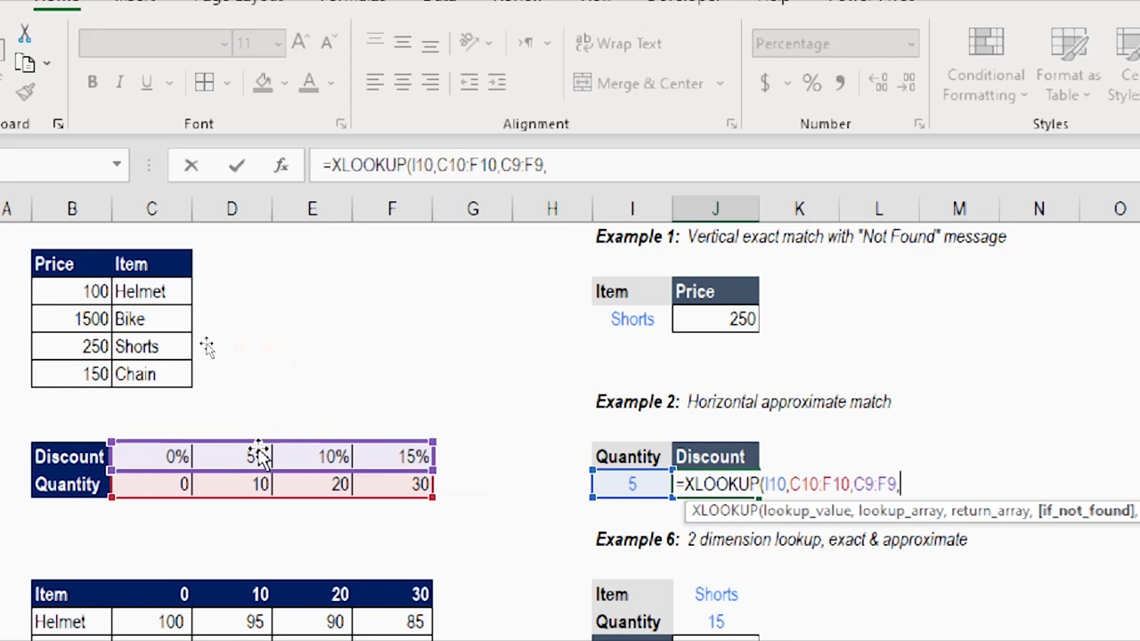
{"action": "type", "text": ","}
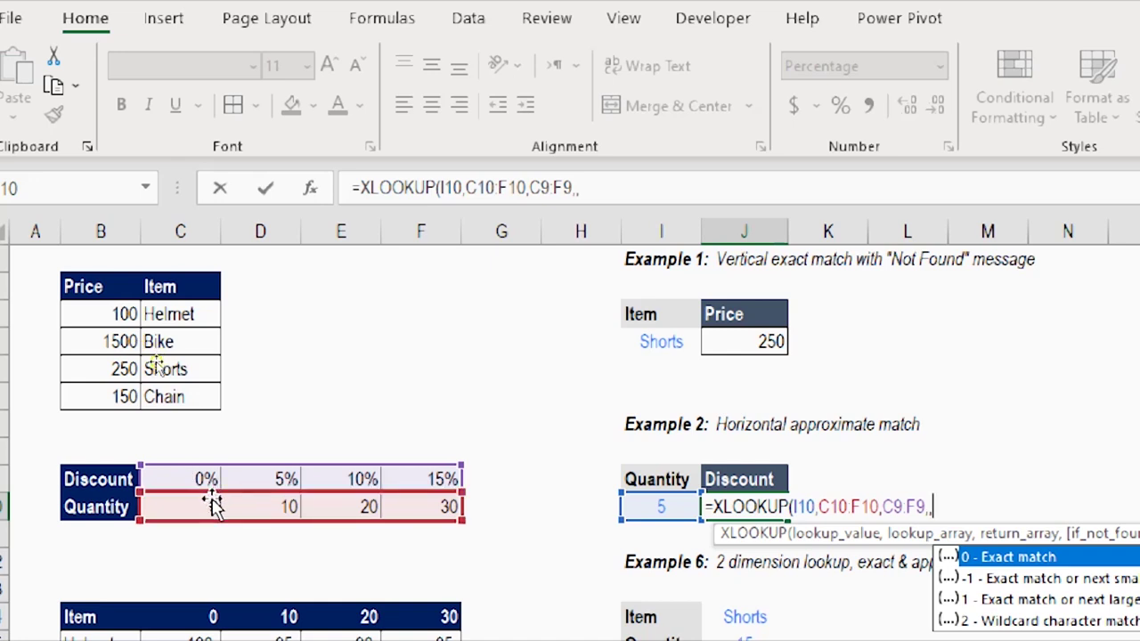
{"action": "type", "text": "-1"}
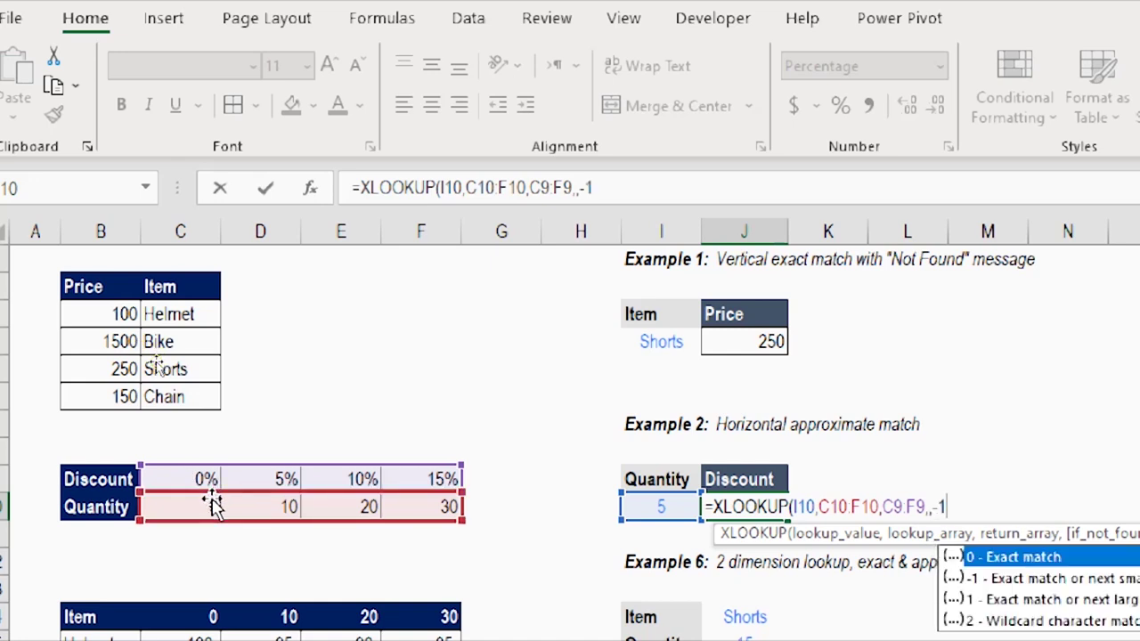
{"action": "type", "text": ")"}
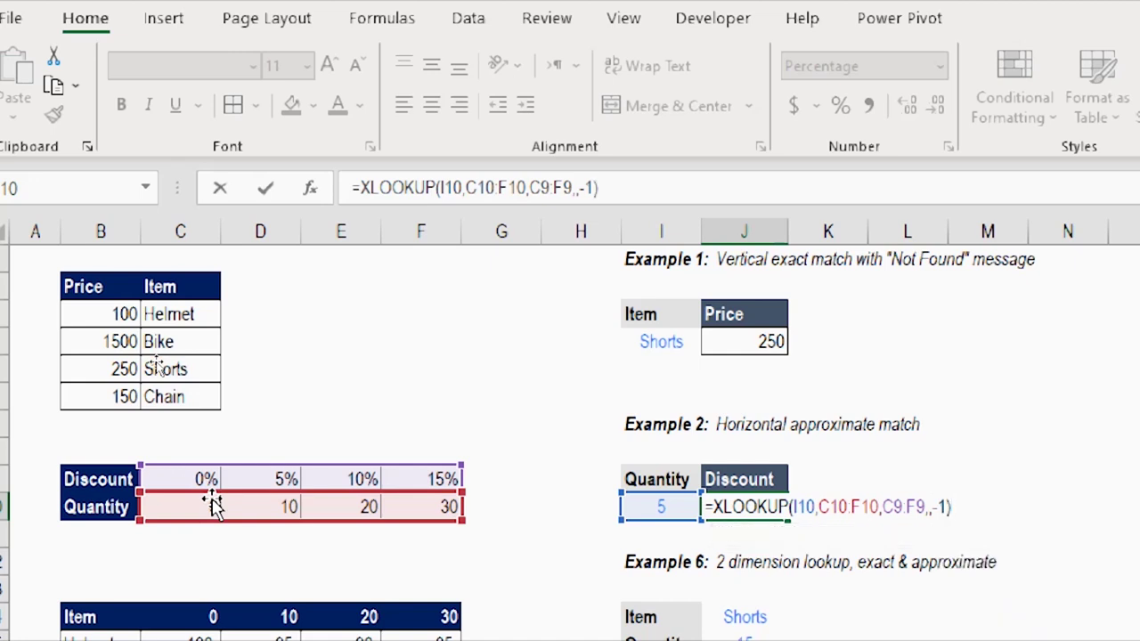
{"action": "key", "text": "Return"}
- Test the discount lookup by setting the quantity in I10 to 9, 10, 19 and 20 in turn
{"action": "key", "text": "Up"}
{"action": "key", "text": "Left"}
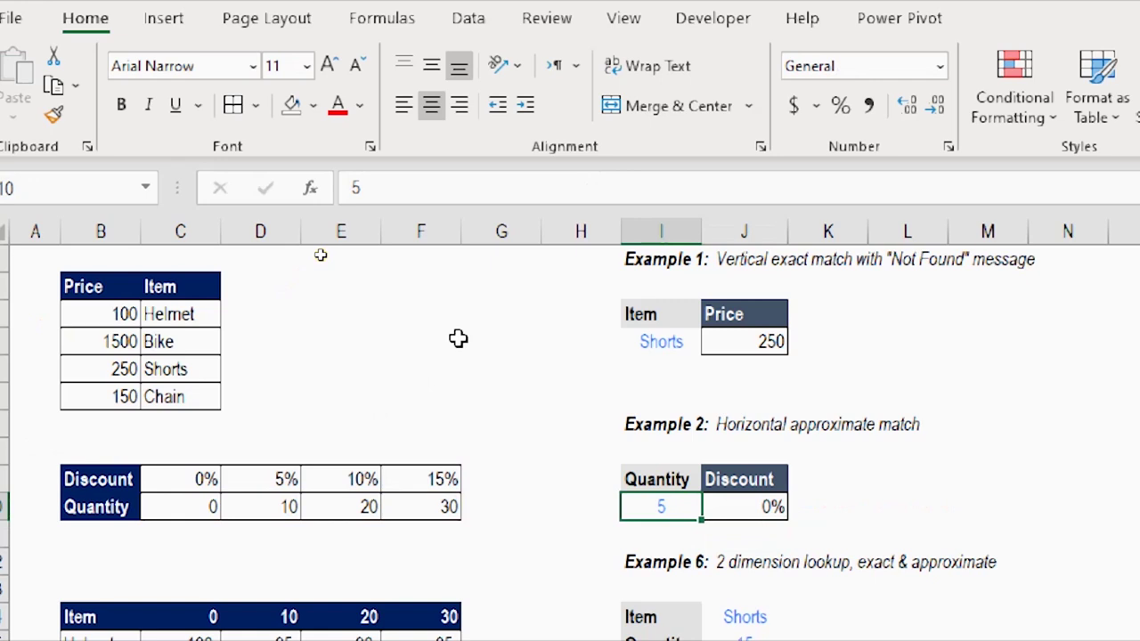
{"action": "type", "text": "9"}
{"action": "key", "text": "Return"}
{"action": "key", "text": "Up"}
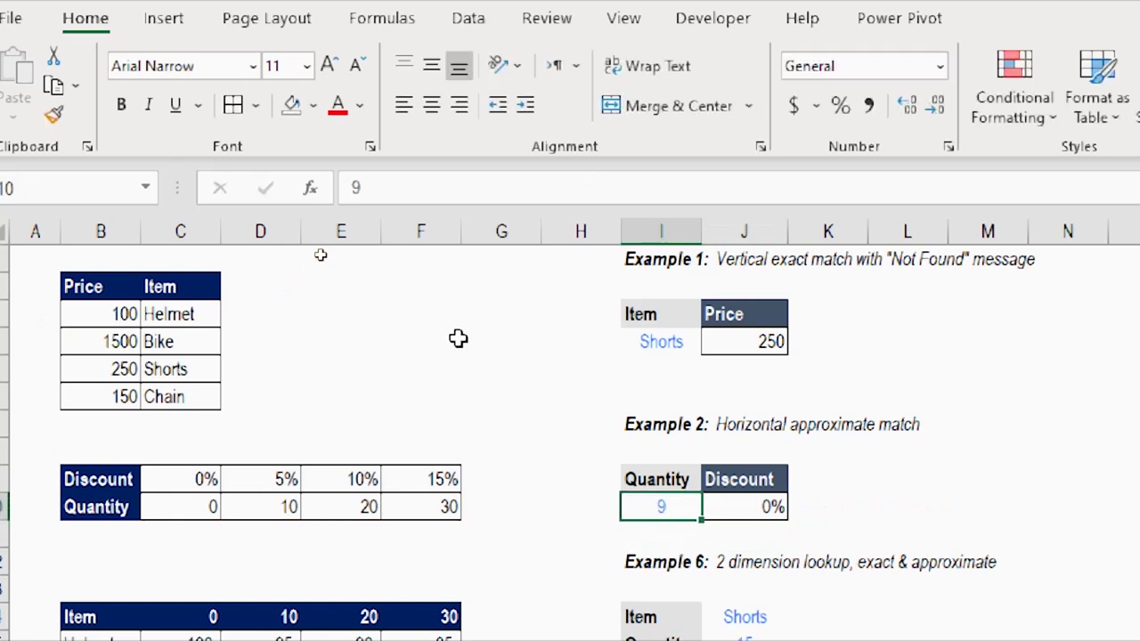
{"action": "type", "text": "10"}
{"action": "key", "text": "Return"}
{"action": "key", "text": "Up"}
{"action": "type", "text": "19"}
{"action": "key", "text": "Return"}
{"action": "key", "text": "Up"}
{"action": "type", "text": "20"}
{"action": "key", "text": "Return"}
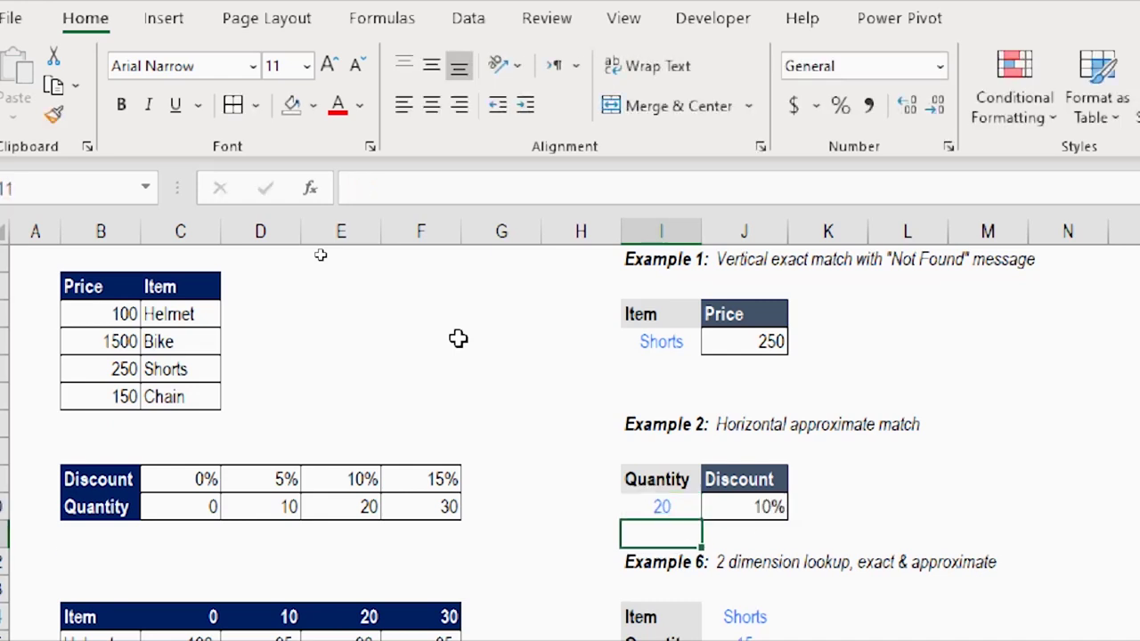
- Set the Example 2 quantity in I10 to 35 and select the discount formula in J10
{"action": "key", "text": "Up"}
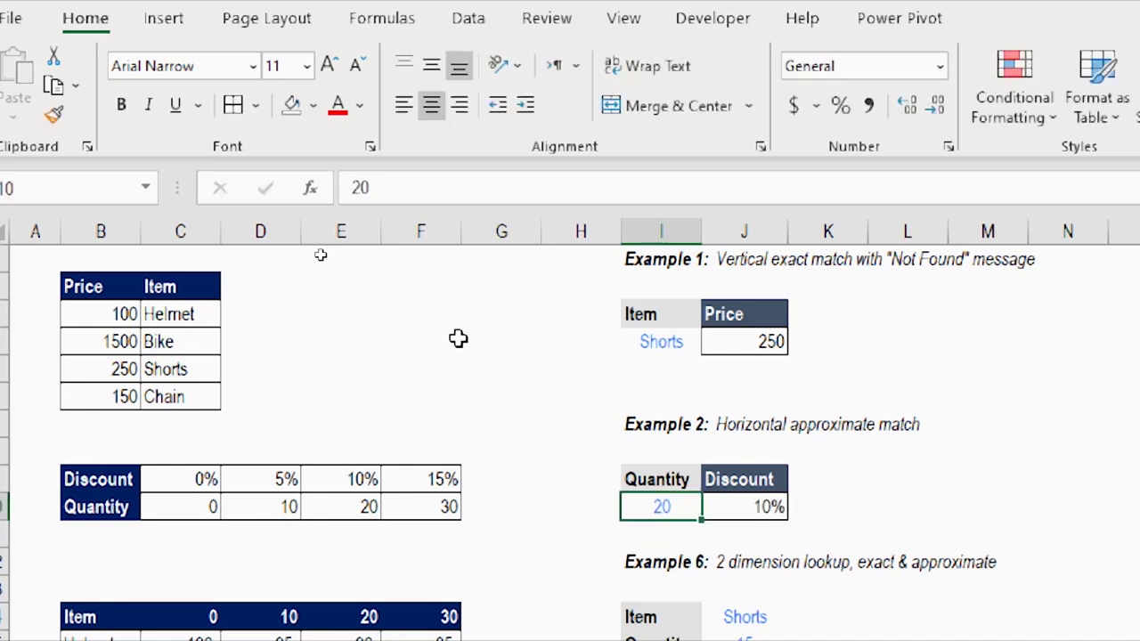
{"action": "type", "text": "35"}
{"action": "key", "text": "Left"}
{"action": "key", "text": "Left"}
{"action": "key", "text": "Left"}
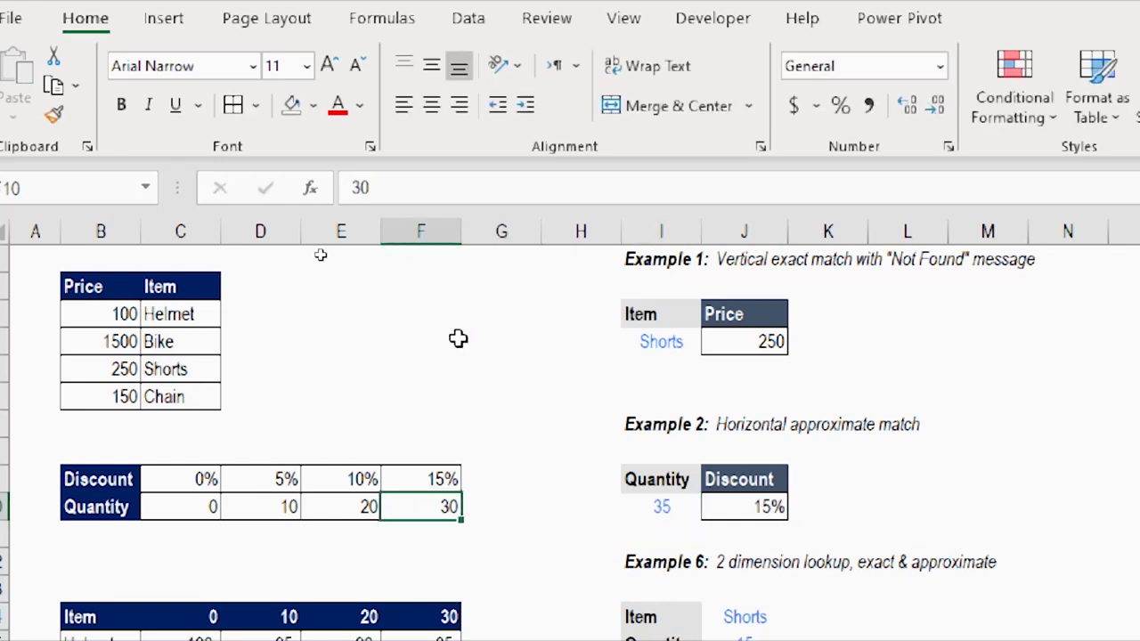
{"action": "key", "text": "Right"}
{"action": "key", "text": "Right"}
{"action": "key", "text": "Right"}
{"action": "key", "text": "Right"}
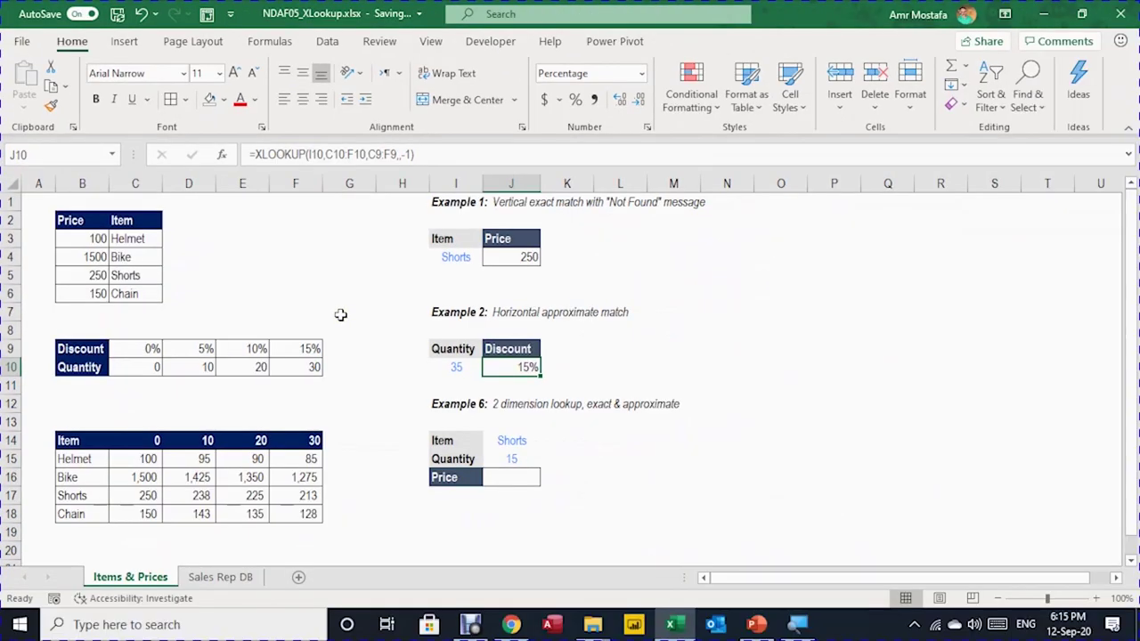
- Open the Sales Rep DB sheet and examine the sales rep records and the empty result row of Example 3
{"action": "left_click", "coordinate": [234, 578]}
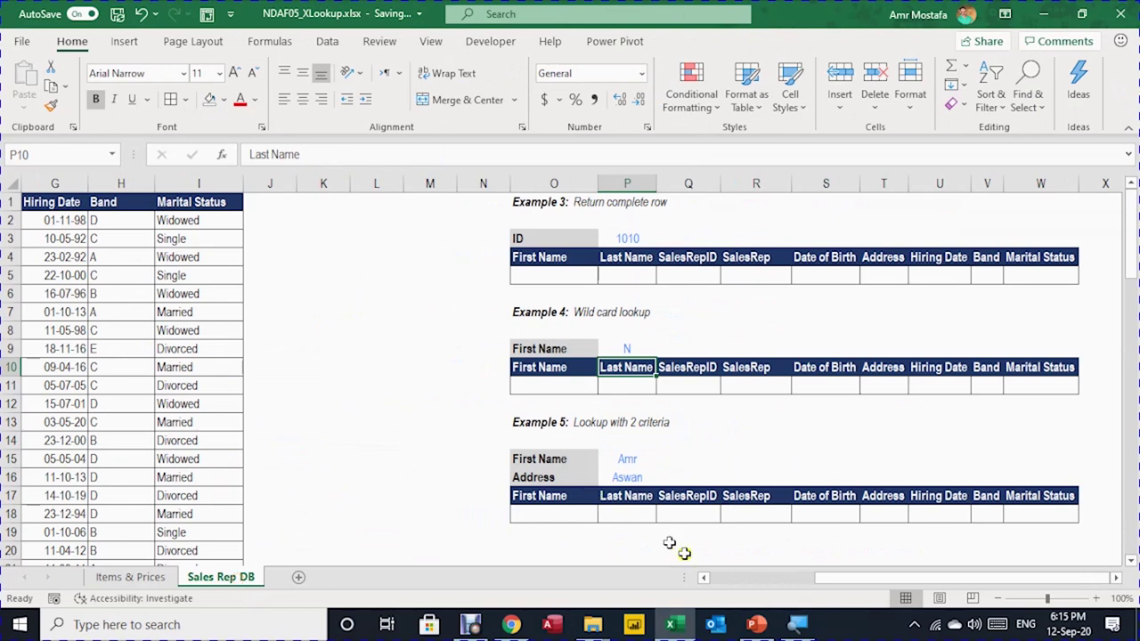
{"action": "left_click_drag", "start_coordinate": [857, 579], "coordinate": [723, 556]}
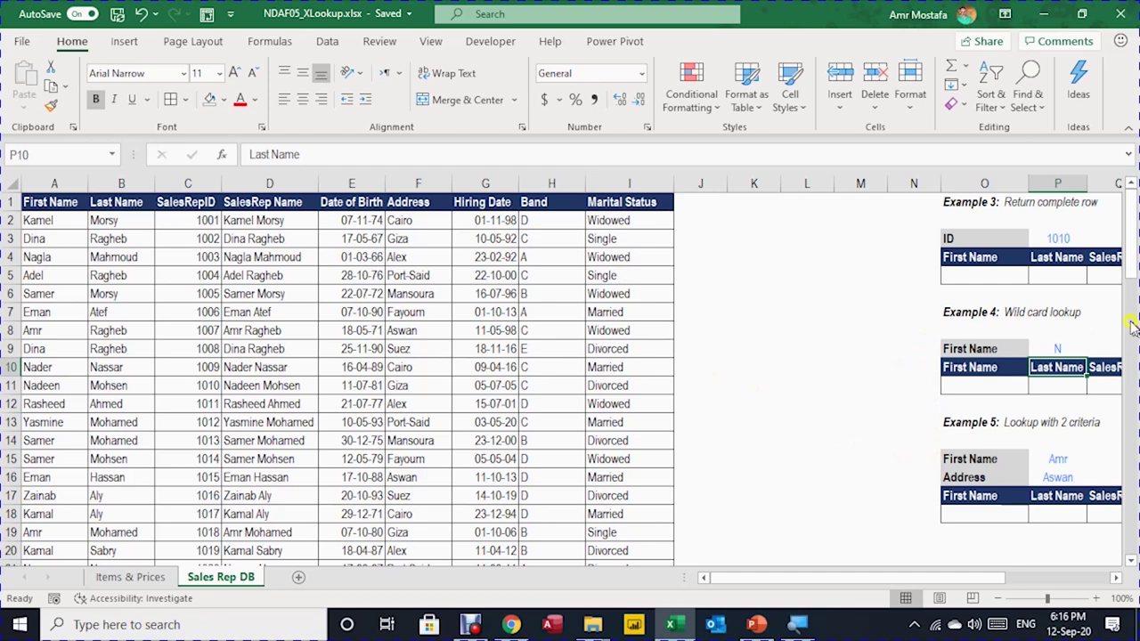
{"action": "left_click", "coordinate": [1009, 270]}
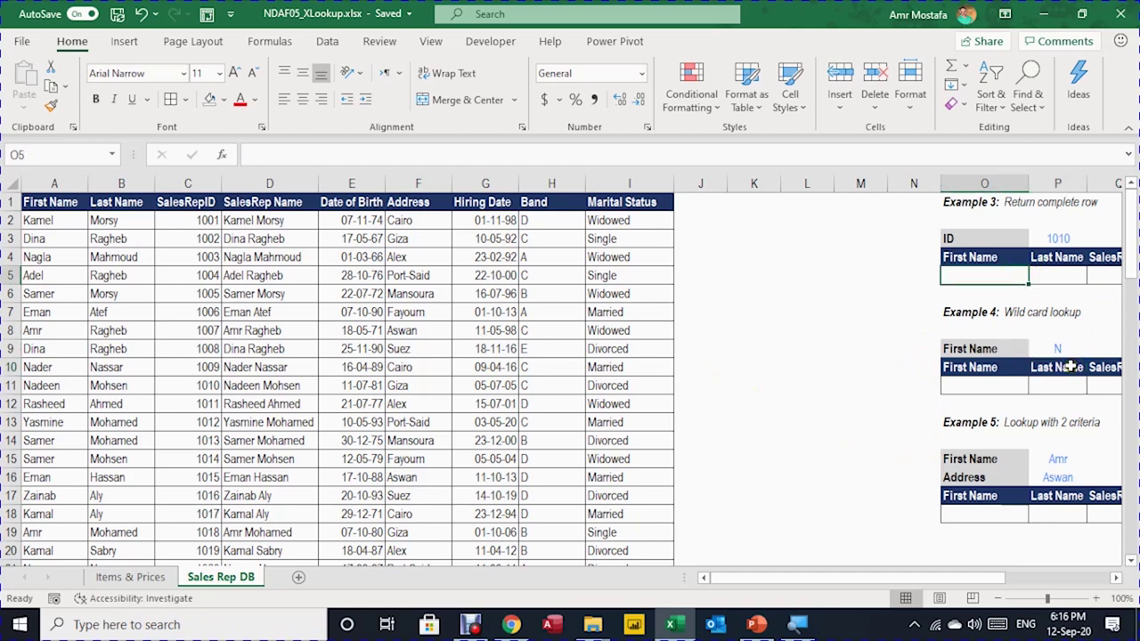
{"action": "key", "text": "Right"}
{"action": "key", "text": "Right"}
{"action": "key", "text": "Right"}
{"action": "key", "text": "Right"}
{"action": "key", "text": "Right"}
{"action": "key", "text": "Right"}
{"action": "key", "text": "Left"}
{"action": "key", "text": "Left"}
{"action": "key", "text": "Left"}
{"action": "key", "text": "Left"}
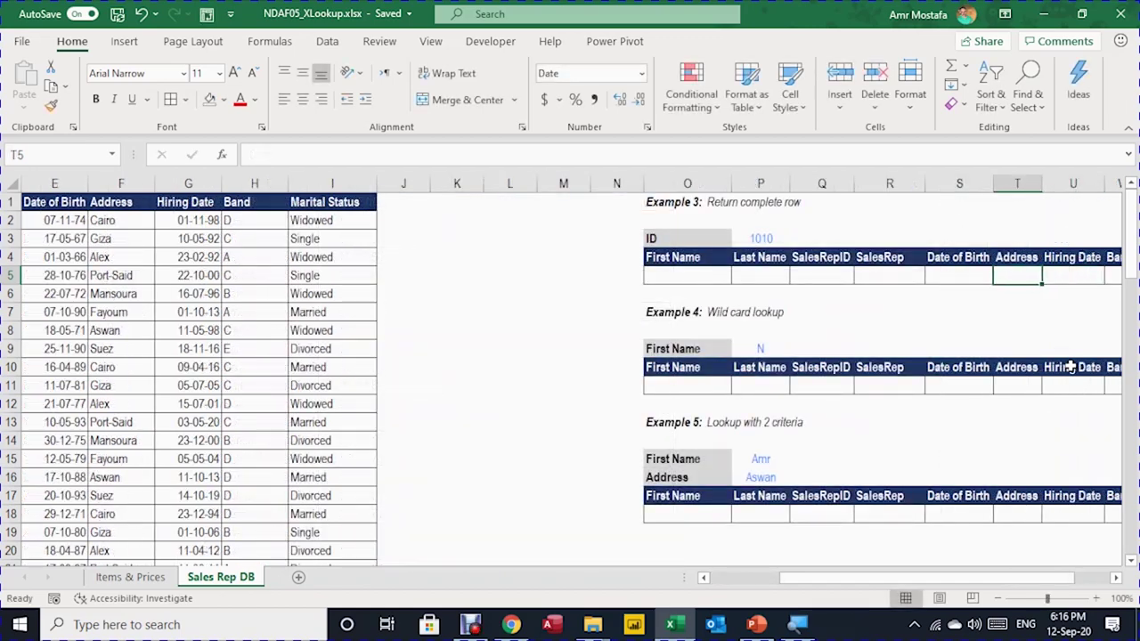
{"action": "key", "text": "Left"}
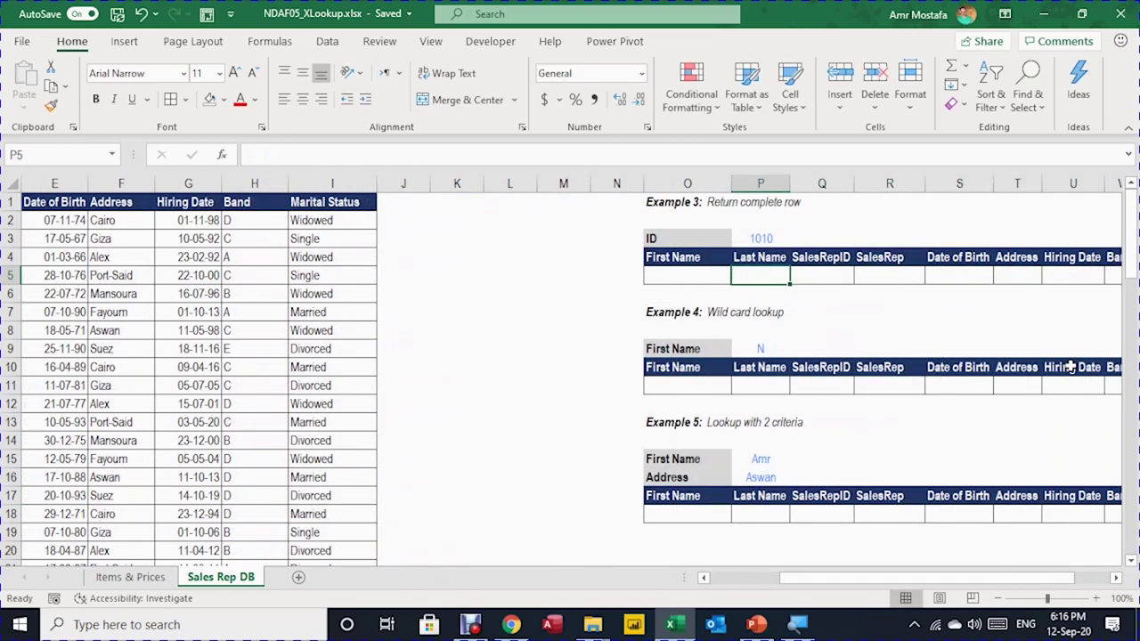
{"action": "key", "text": "Left"}
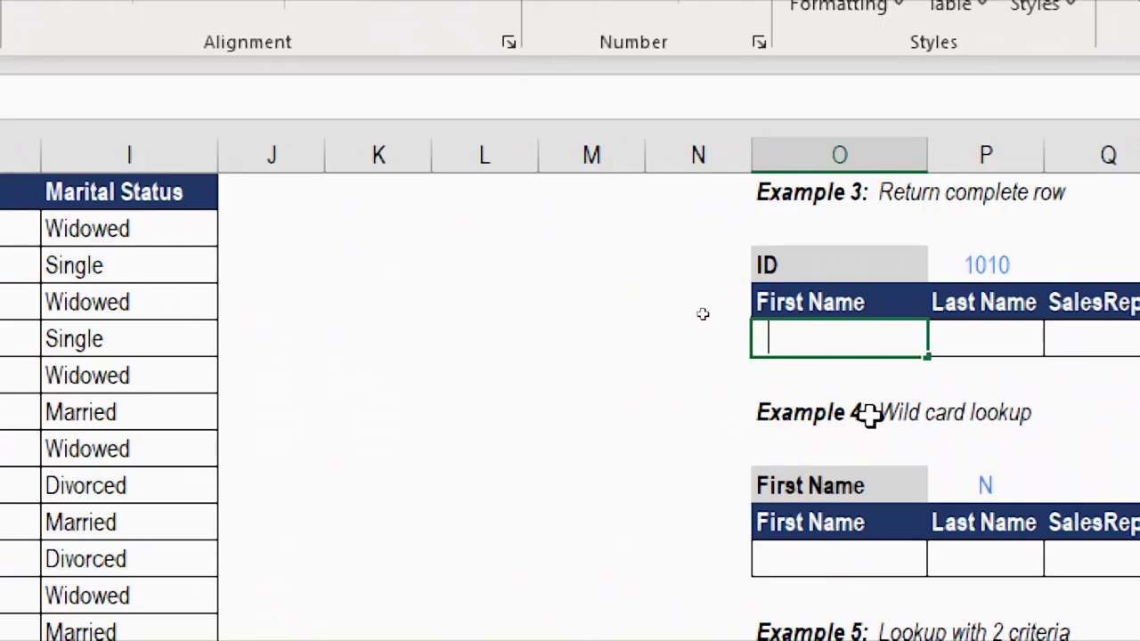
- Start an XLOOKUP formula in O5 with ID cell P3 as lookup value and SalesRepID range C2:C81 as lookup array
{"action": "type", "text": "=xl"}
{"action": "key", "text": "Tab"}
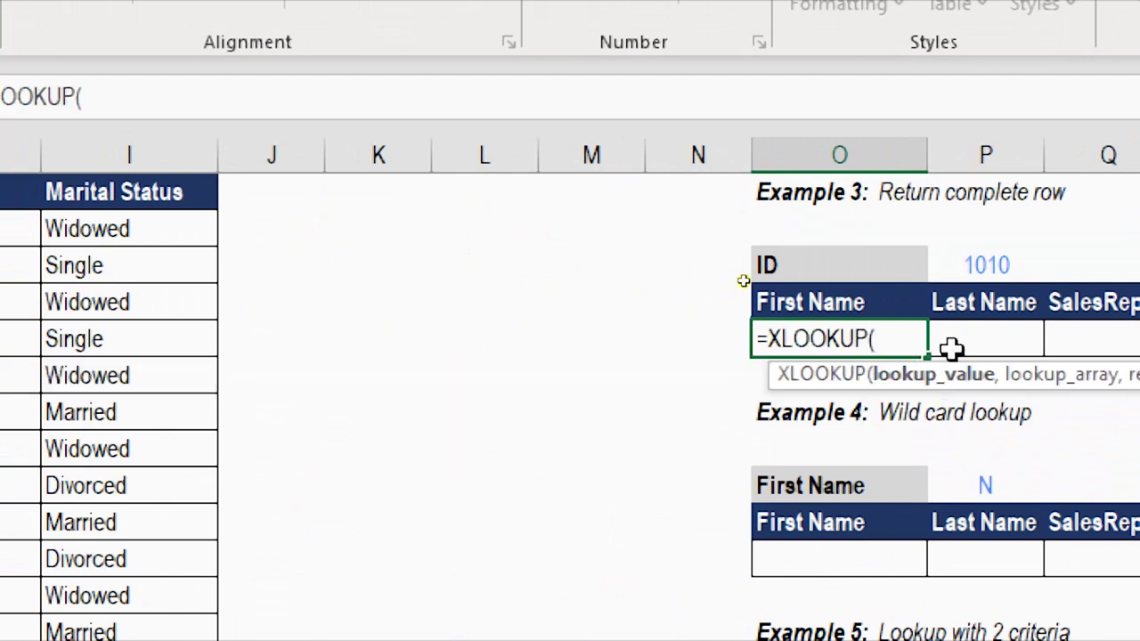
{"action": "left_click", "coordinate": [979, 265]}
{"action": "type", "text": ","}
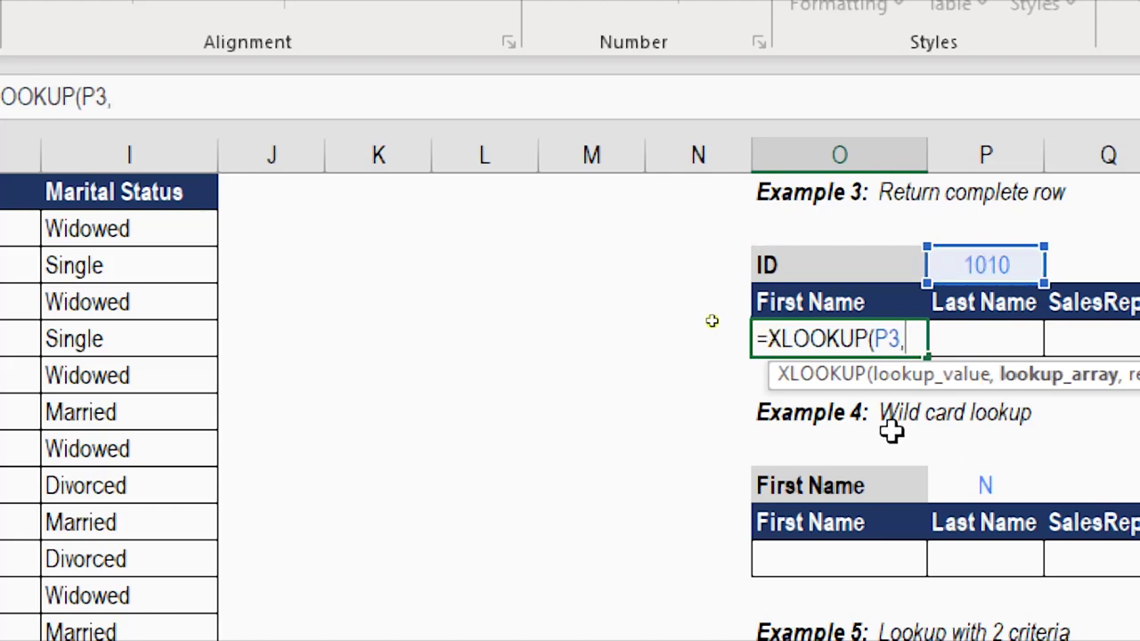
{"action": "left_click", "coordinate": [187, 220]}
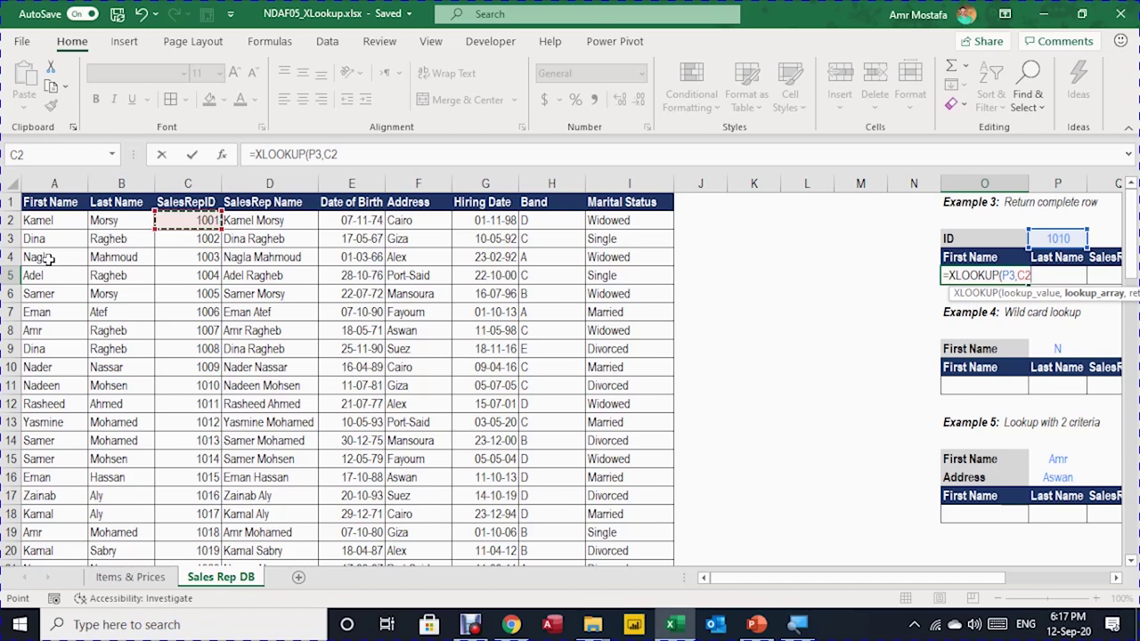
{"action": "key", "text": "ctrl+shift+Down"}
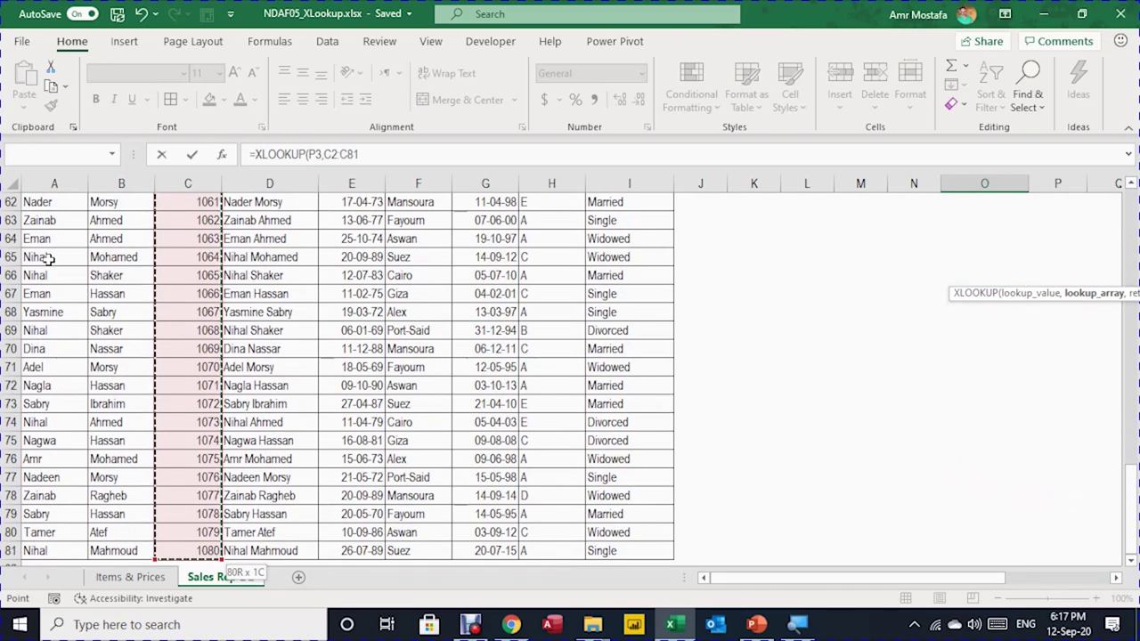
{"action": "type", "text": ","}
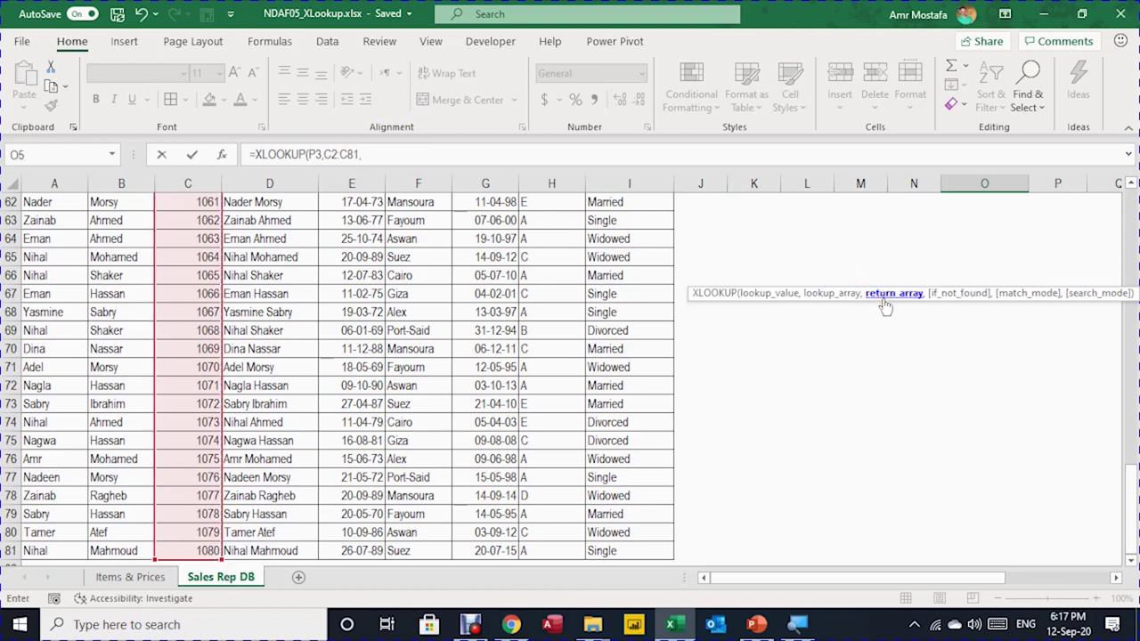
- Set the full data range A2:I81 as the return array of the O5 formula
{"action": "scroll", "coordinate": [514, 257], "scroll_direction": "up", "scroll_amount": 12}
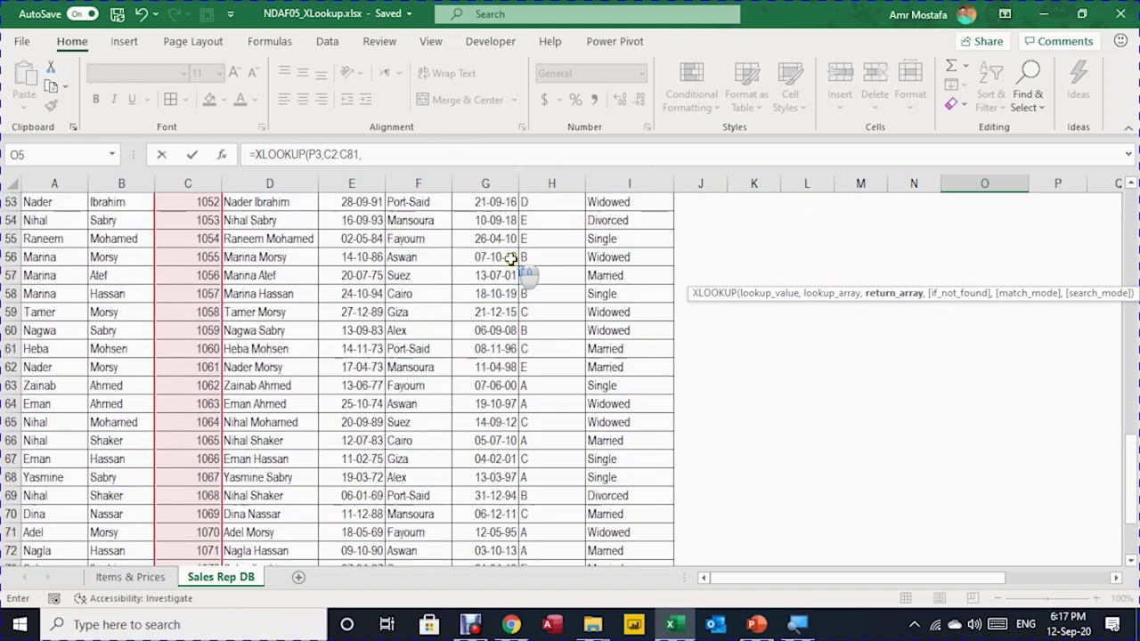
{"action": "scroll", "coordinate": [512, 258], "scroll_direction": "up", "scroll_amount": 8}
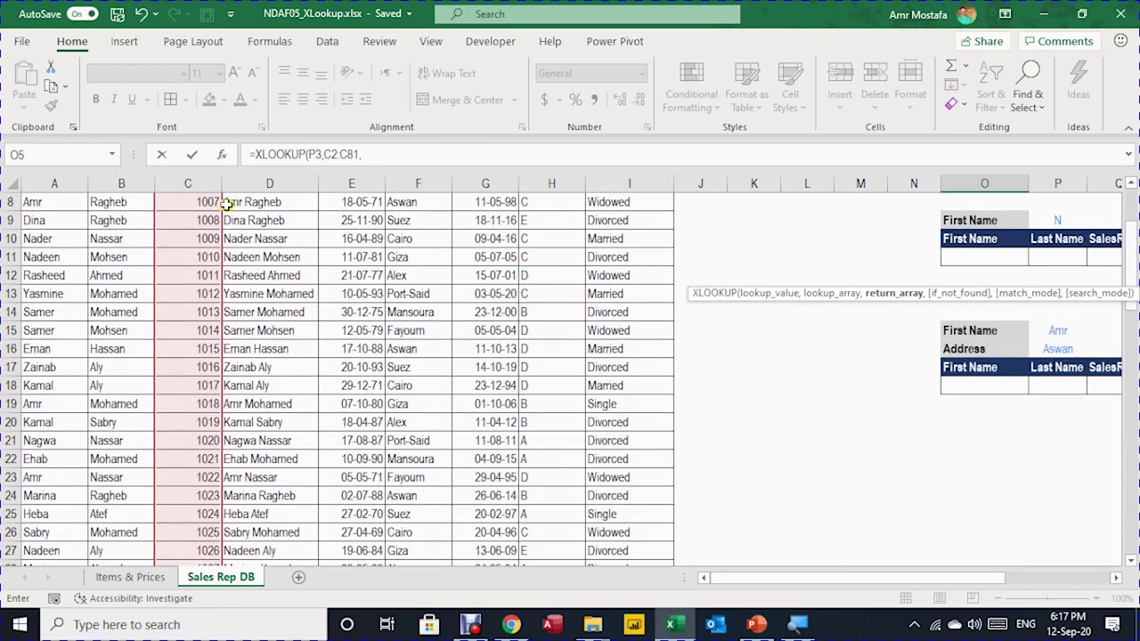
{"action": "left_click", "coordinate": [53, 202]}
{"action": "key", "text": "ctrl+shift+Right"}
{"action": "key", "text": "ctrl+shift+Down"}
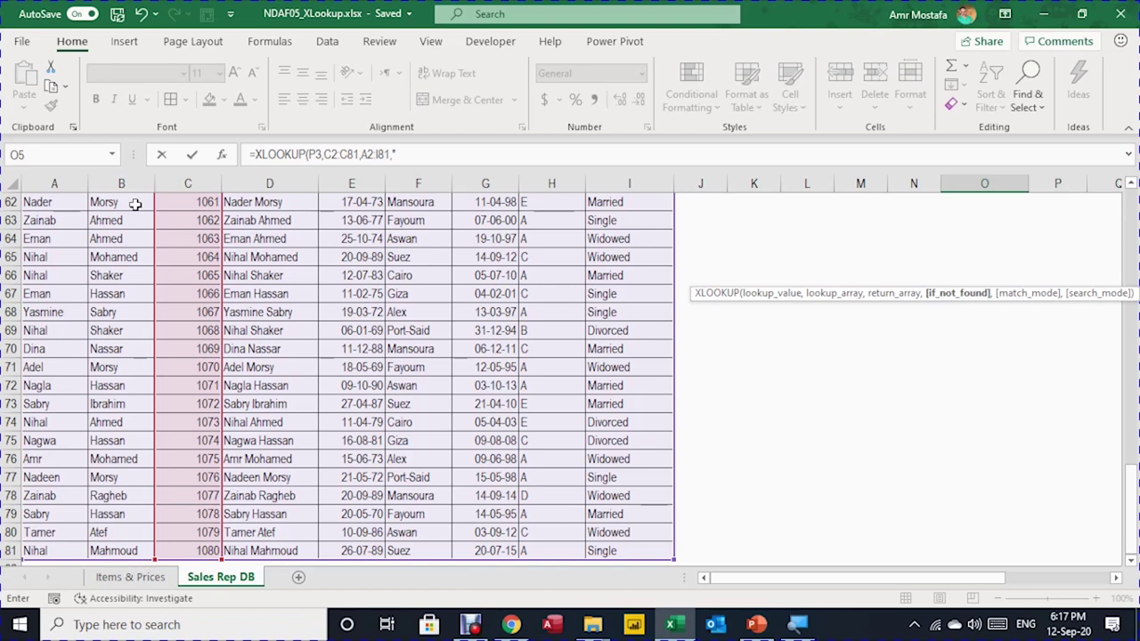
- Set the if-not-found argument to "Please Check the ID number" and close the formula's parenthesis
{"action": "type", "text": "\"Please Check the id"}
{"action": "key", "text": "BackSpace"}
{"action": "key", "text": "BackSpace"}
{"action": "type", "text": "ID number\""}
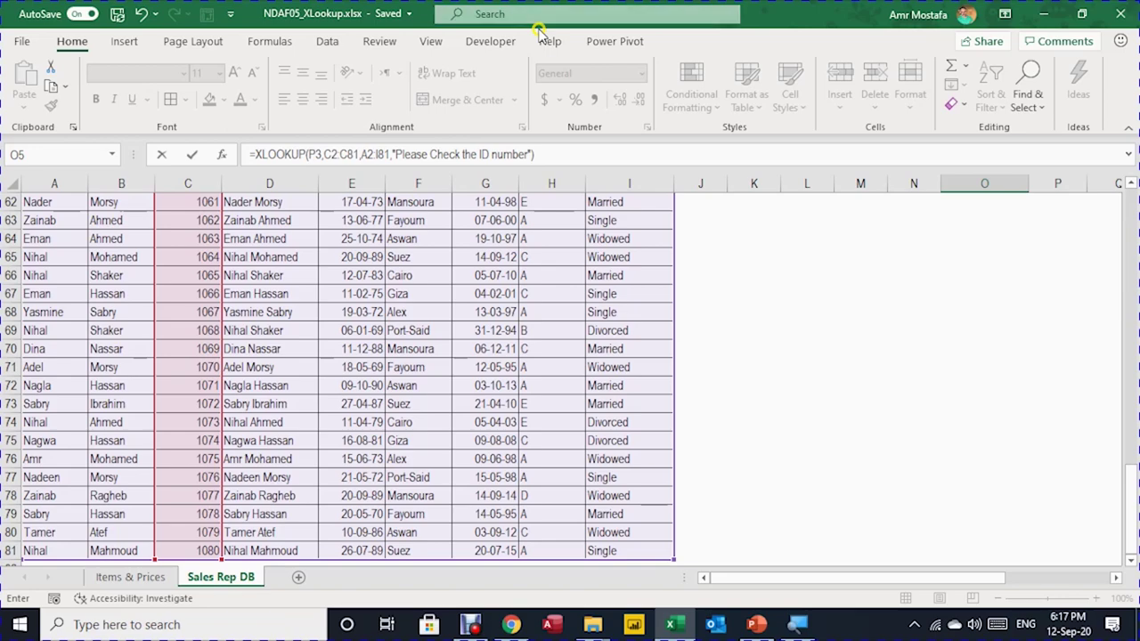
{"action": "type", "text": ")"}
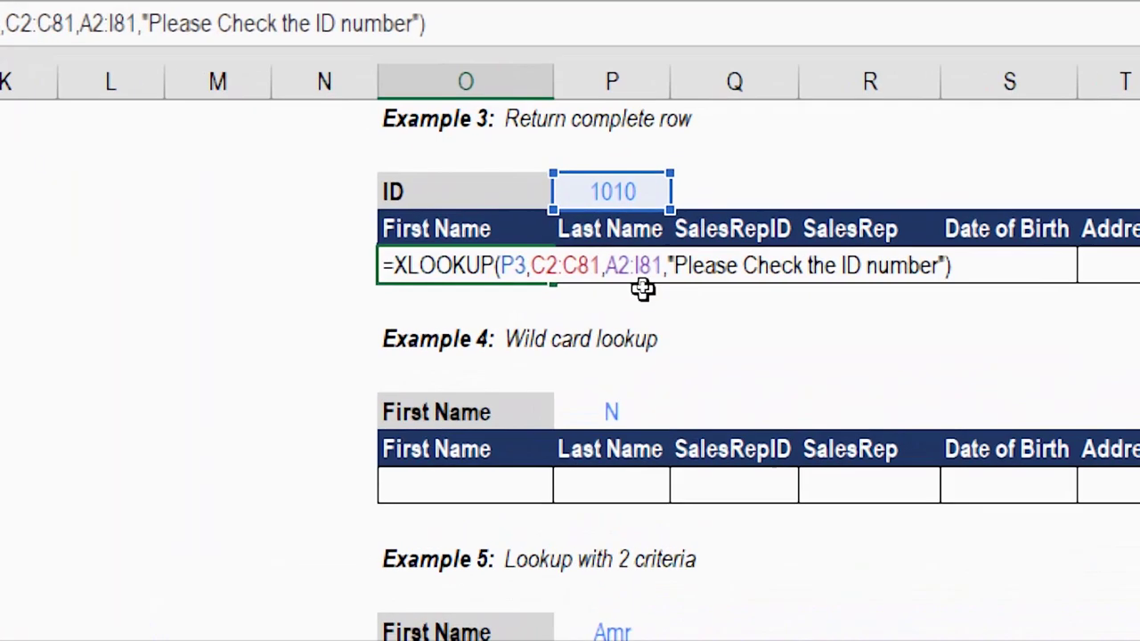
- Review the O5 formula's arguments from lookup value through if-not-found and commit the formula
{"action": "left_click", "coordinate": [509, 265]}
{"action": "left_click", "coordinate": [561, 301]}
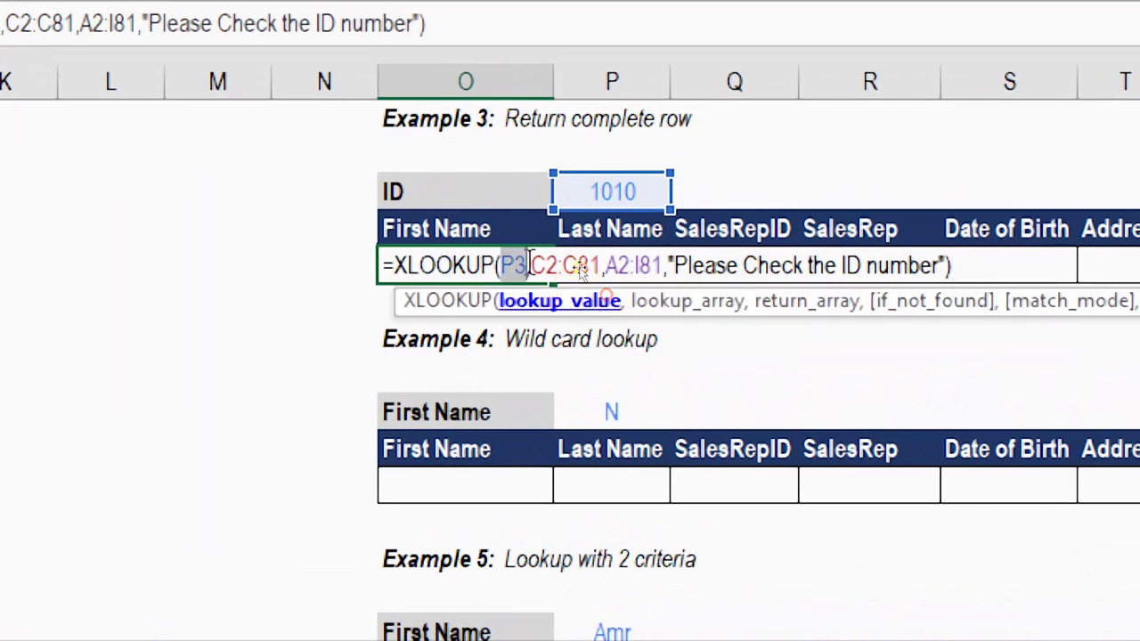
{"action": "left_click", "coordinate": [659, 301]}
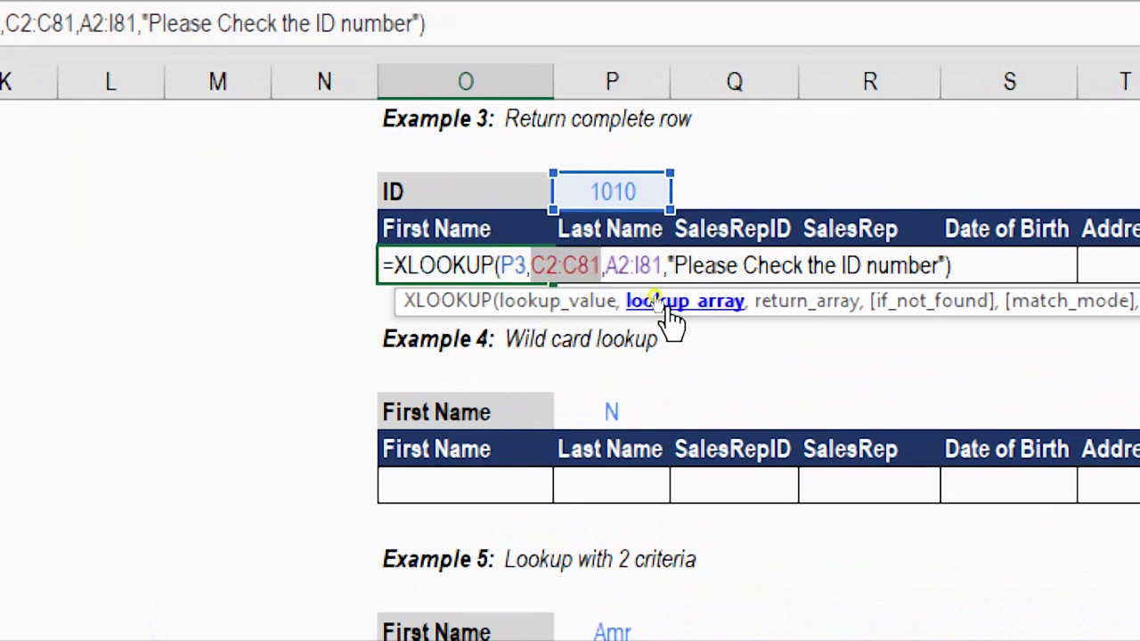
{"action": "left_click", "coordinate": [836, 308]}
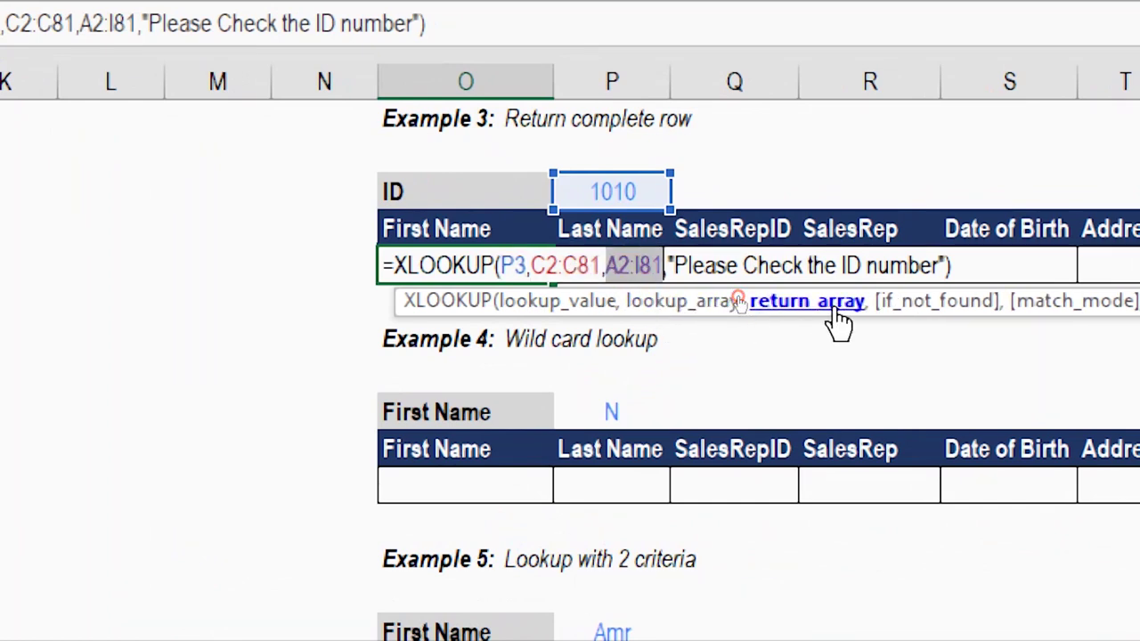
{"action": "left_click", "coordinate": [906, 307]}
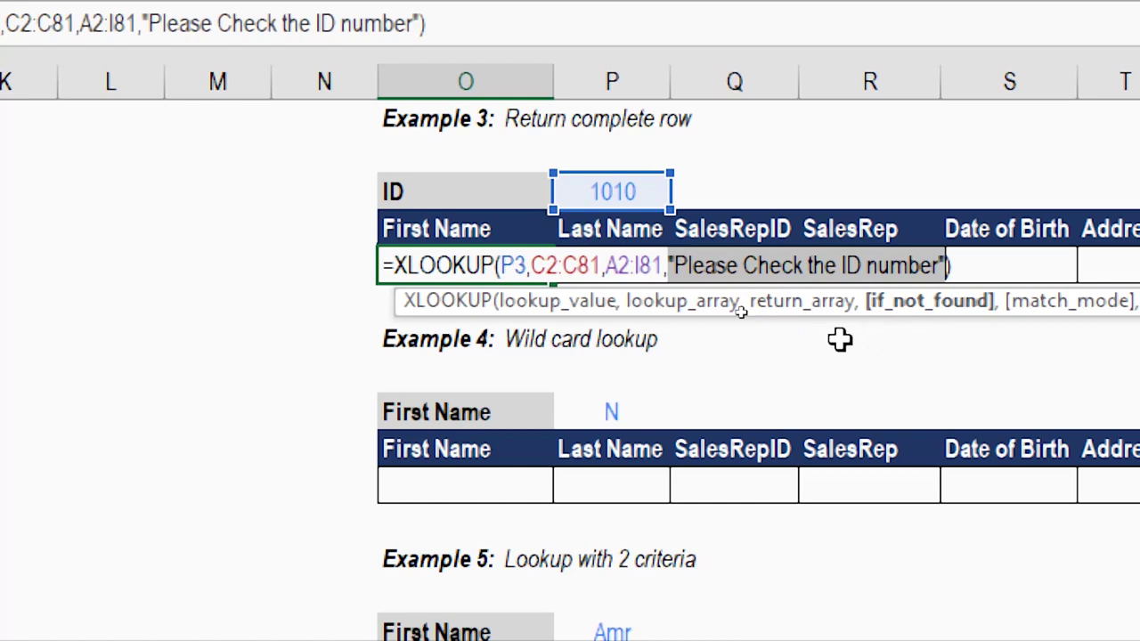
{"action": "key", "text": "Return"}
{"action": "key", "text": "Up"}
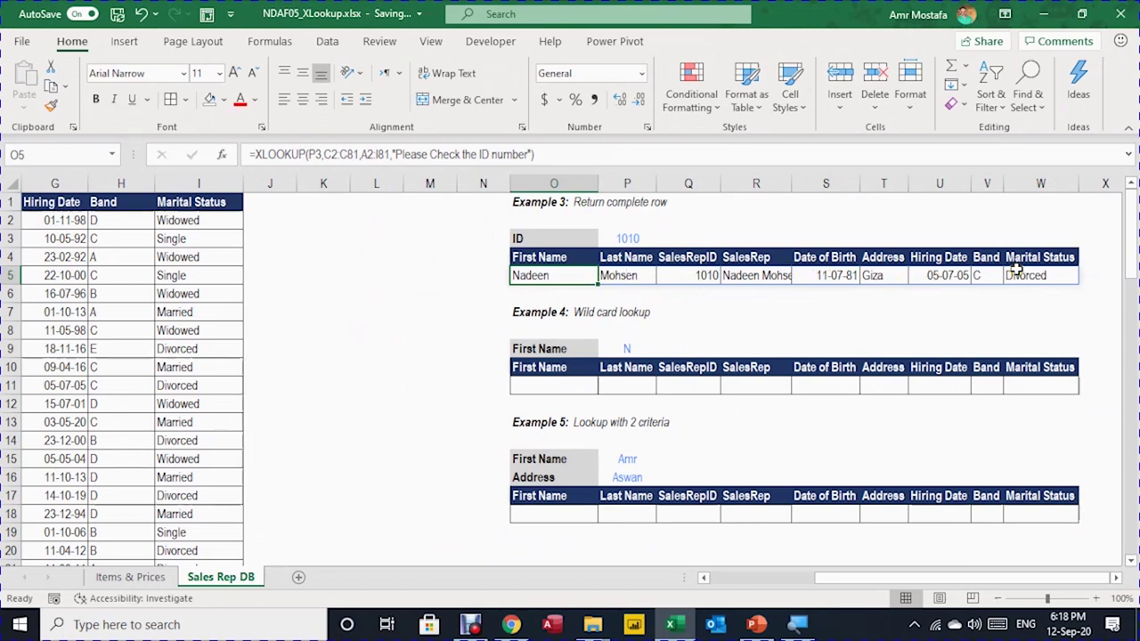
- Set the Example 3 lookup ID in P3 to 222
{"action": "left_click", "coordinate": [637, 240]}
{"action": "scroll", "coordinate": [644, 259], "scroll_direction": "left", "scroll_amount": 4}
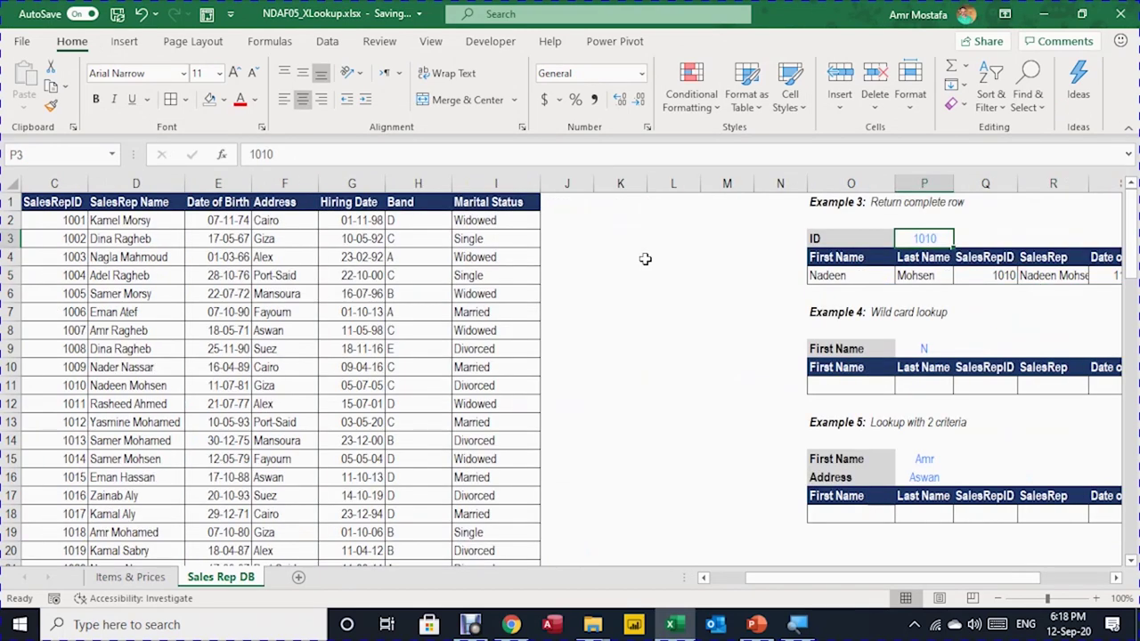
{"action": "type", "text": "222"}
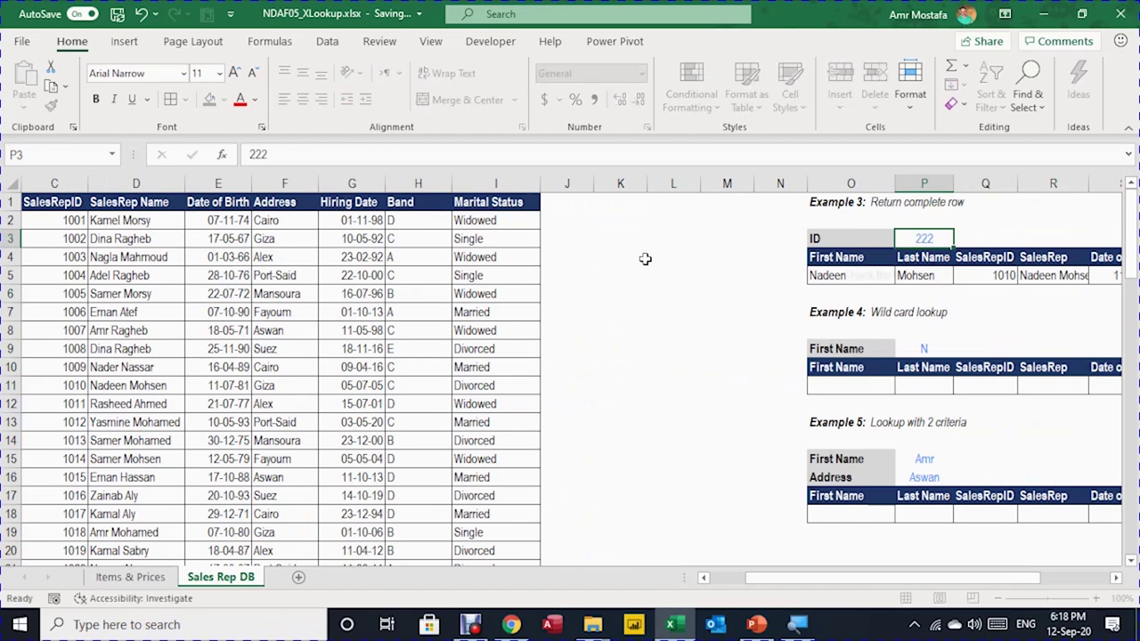
- Go to the Example 4 wild card lookup and select its first name criterion in P9
{"action": "key", "text": "Return"}
{"action": "key", "text": "Left"}
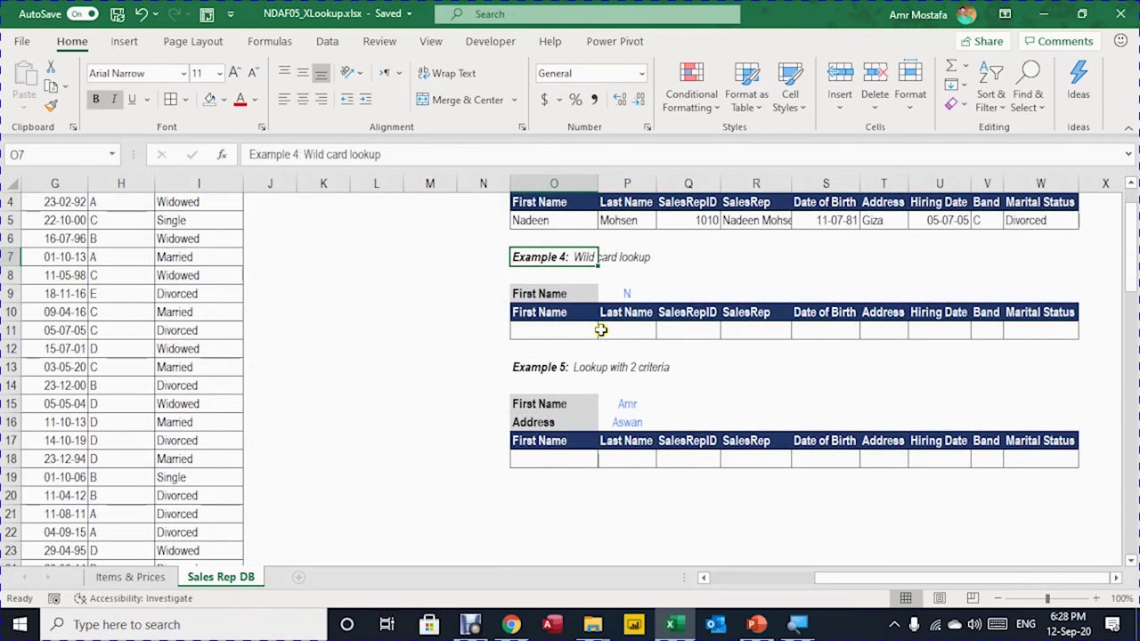
{"action": "left_click", "coordinate": [633, 278]}
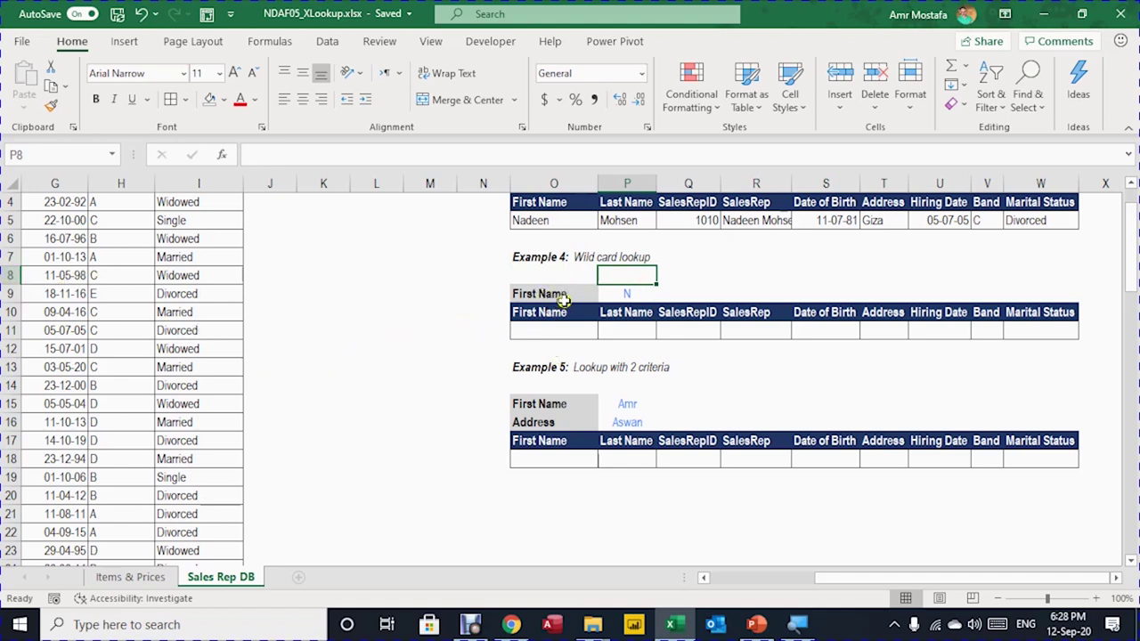
{"action": "left_click", "coordinate": [610, 294]}
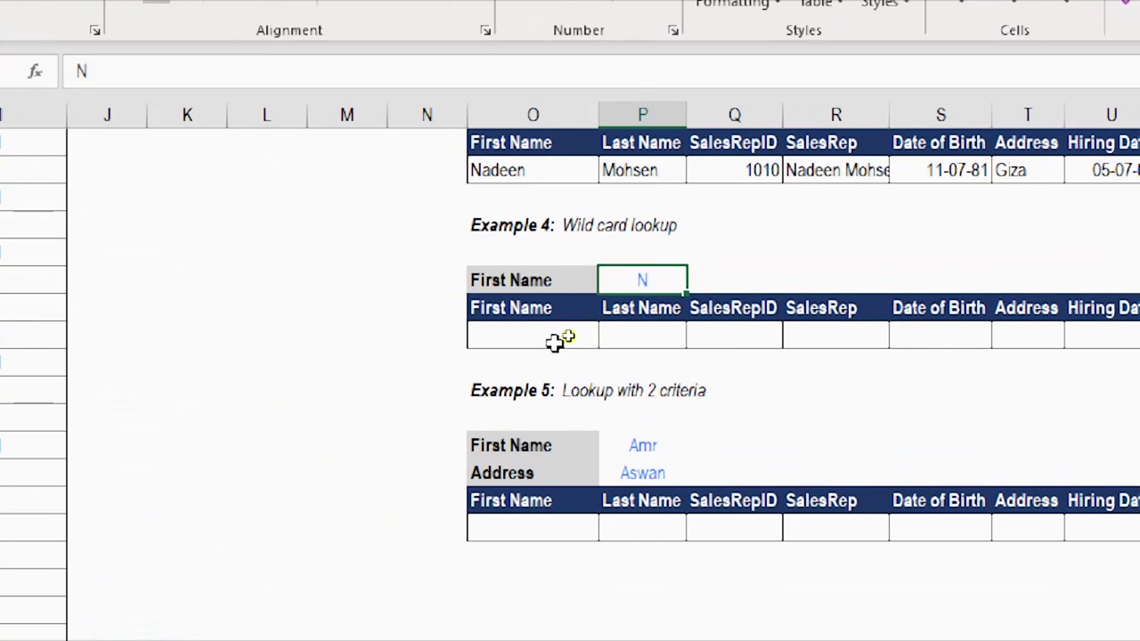
- Start an XLOOKUP formula in O11 with P9&"*" as the lookup value
{"action": "left_click", "coordinate": [578, 332]}
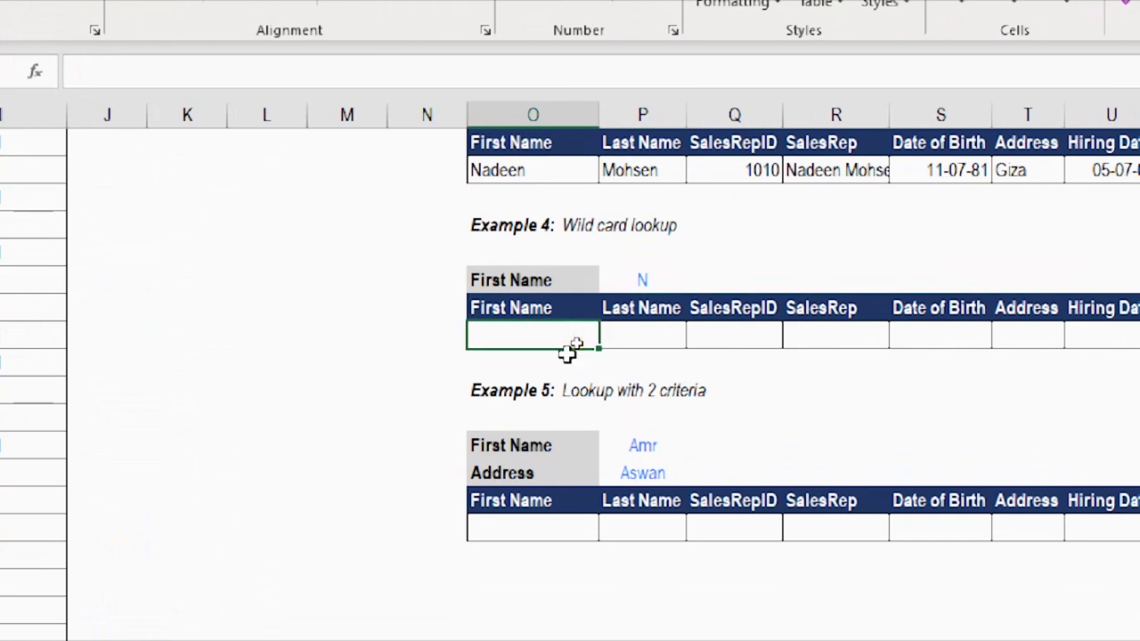
{"action": "type", "text": "=xl"}
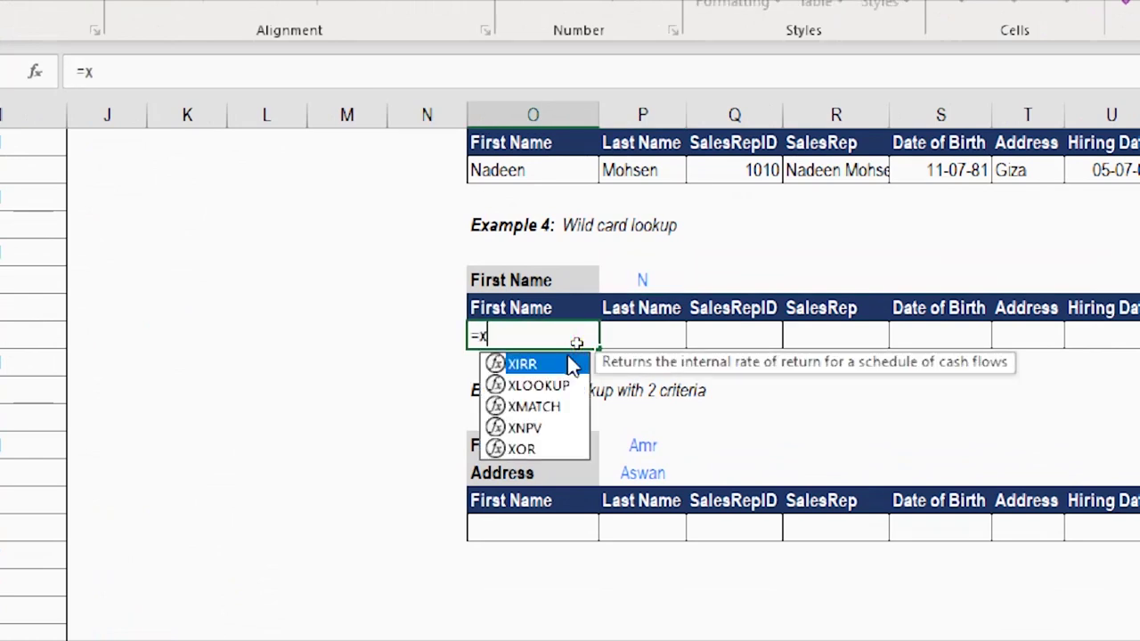
{"action": "key", "text": "Tab"}
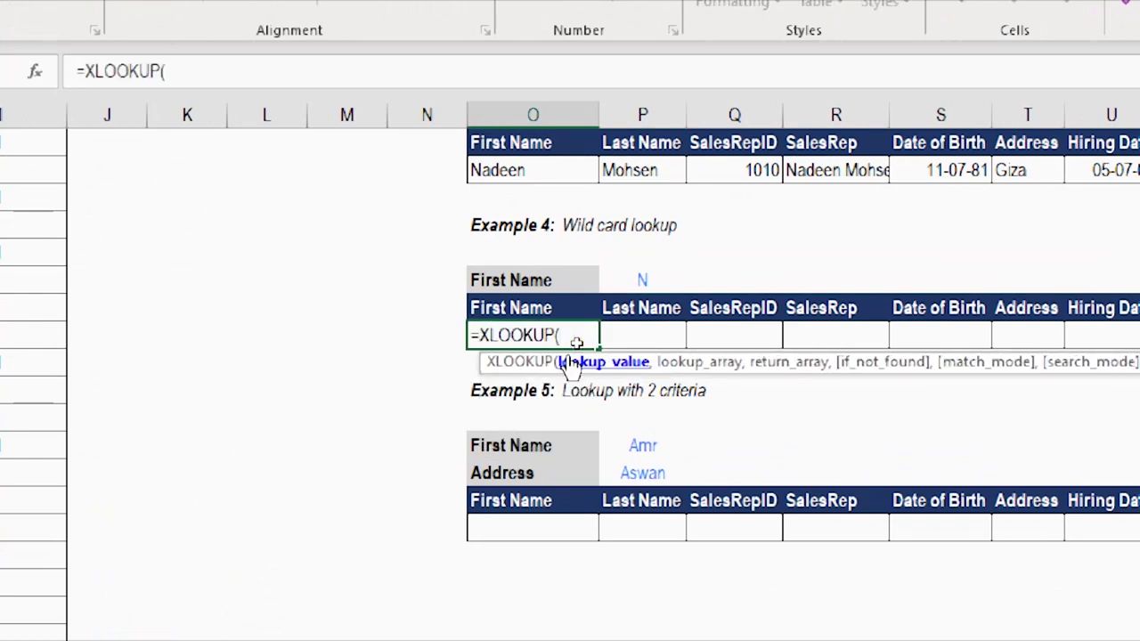
{"action": "left_click", "coordinate": [636, 281]}
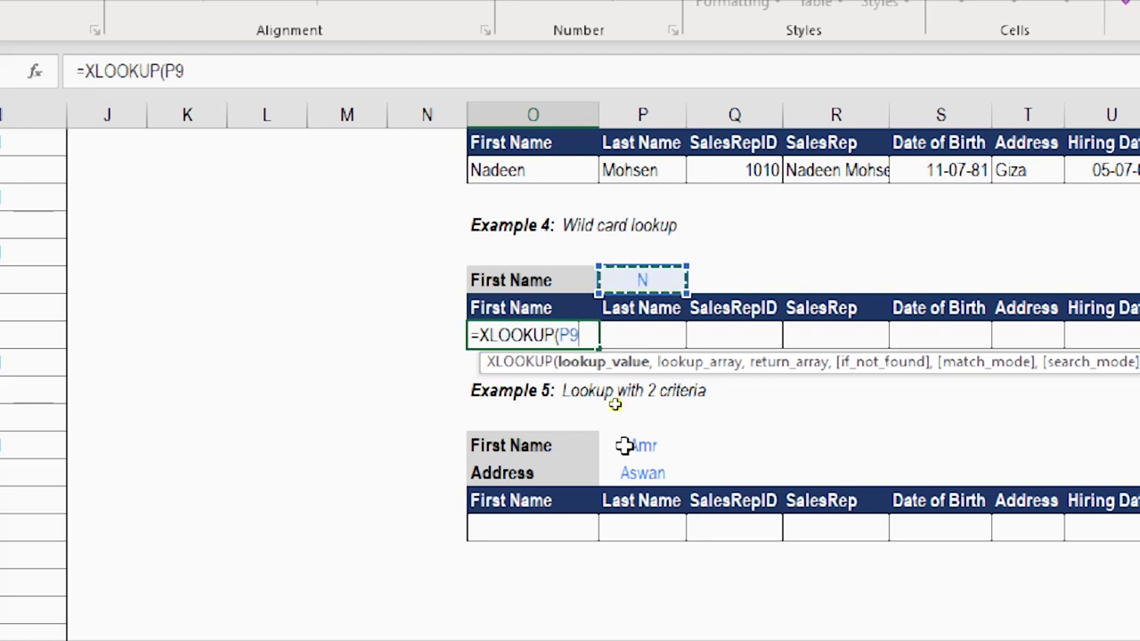
{"action": "type", "text": "&"}
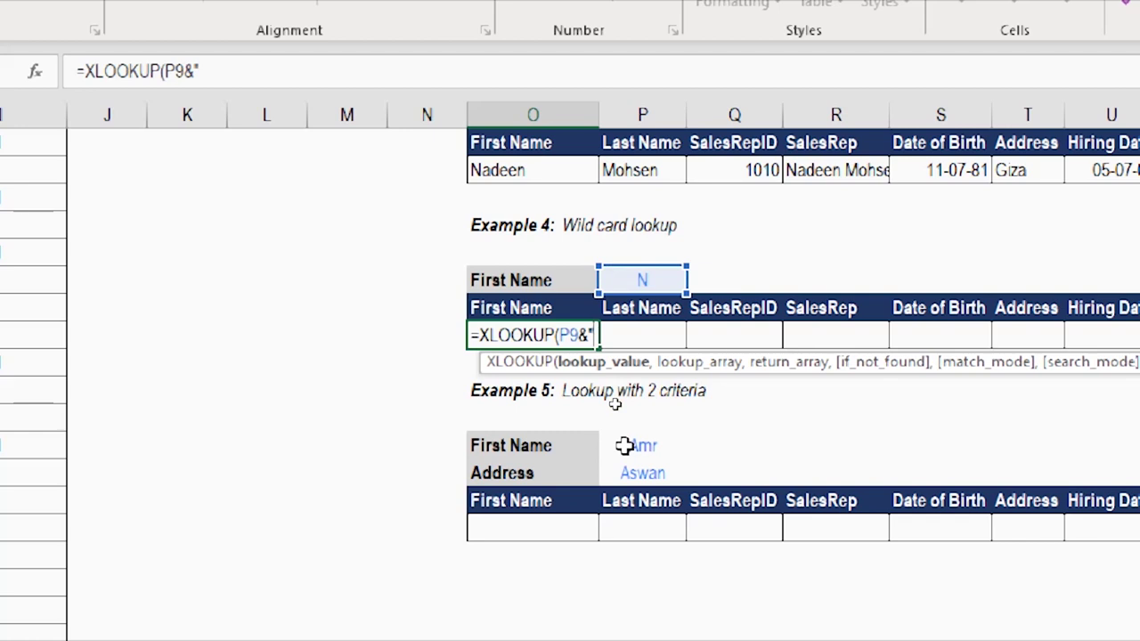
{"action": "type", "text": "\"**\","}
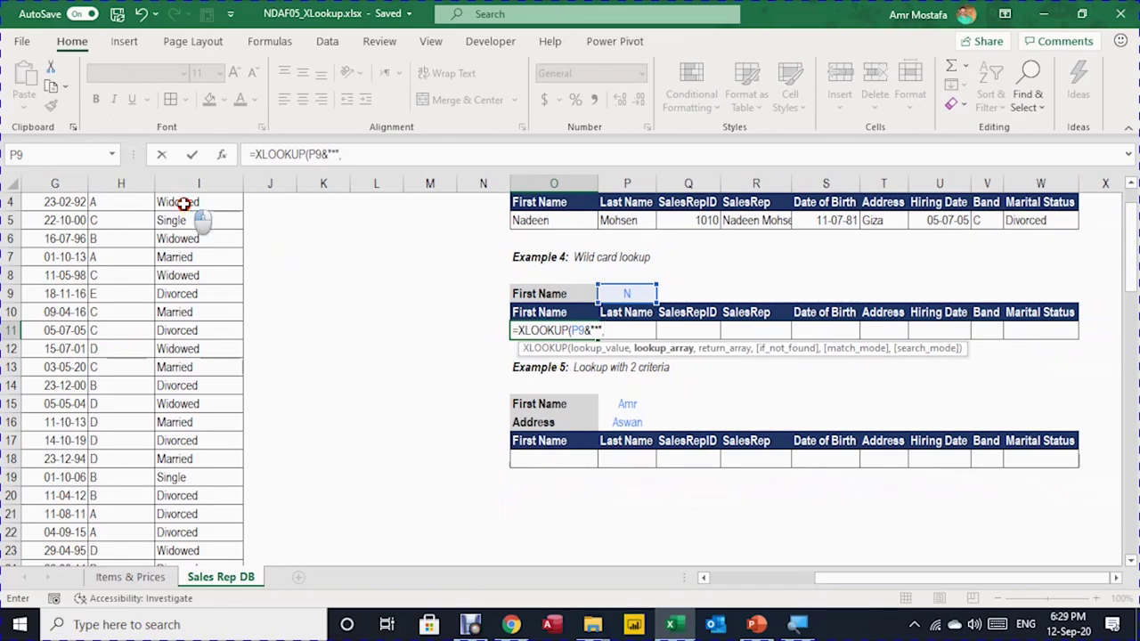
- Set A2:A81 as the lookup array and A2:I81 as the return array of the O11 formula
{"action": "left_click", "coordinate": [182, 203]}
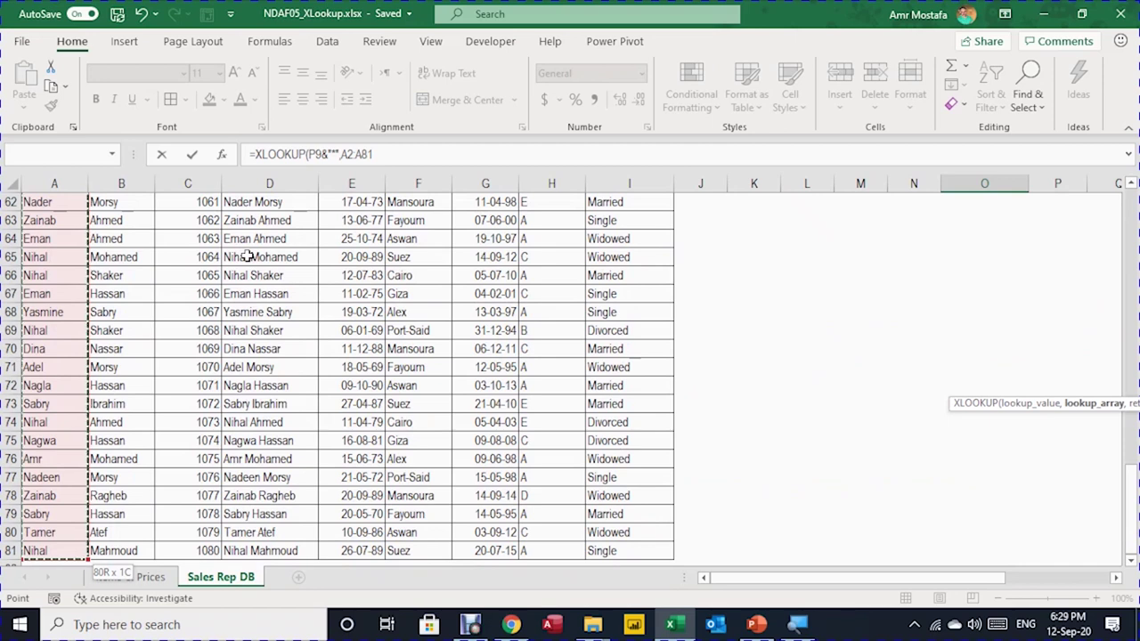
{"action": "type", "text": ","}
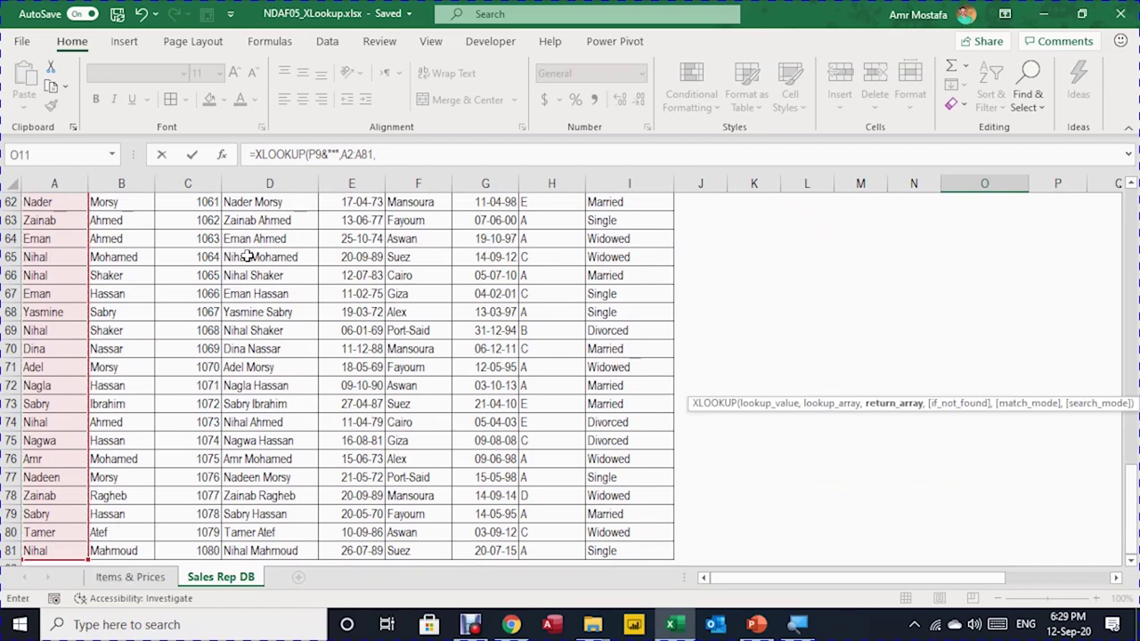
{"action": "left_click", "coordinate": [44, 236]}
{"action": "key", "text": "ctrl+Up"}
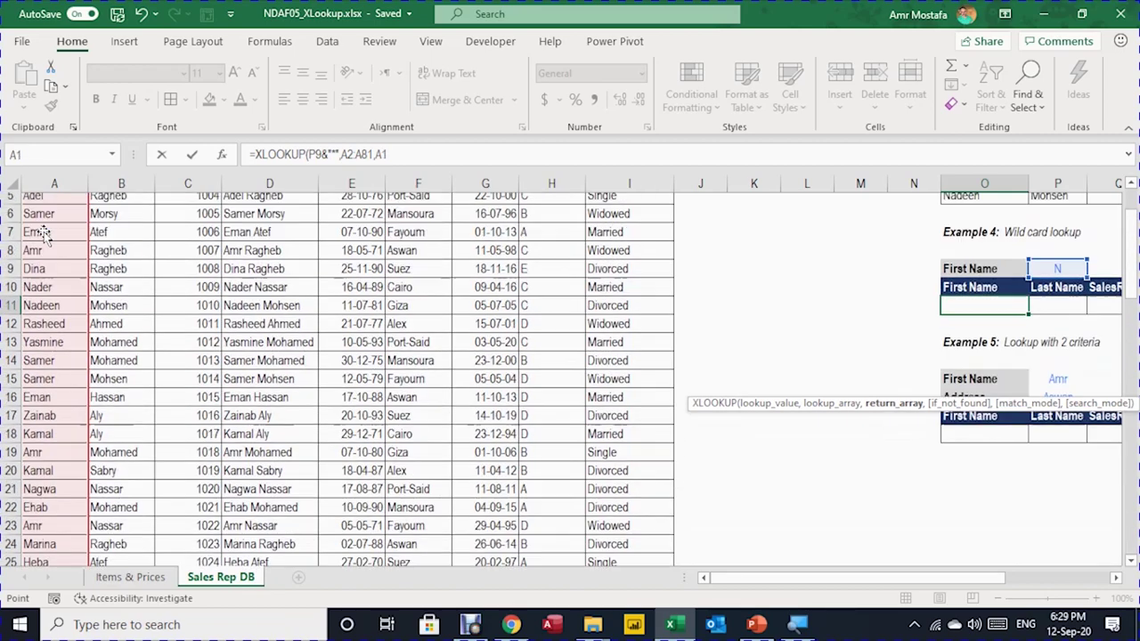
{"action": "key", "text": "Down"}
{"action": "key", "text": "ctrl+shift+Right"}
{"action": "key", "text": "ctrl+shift+Down"}
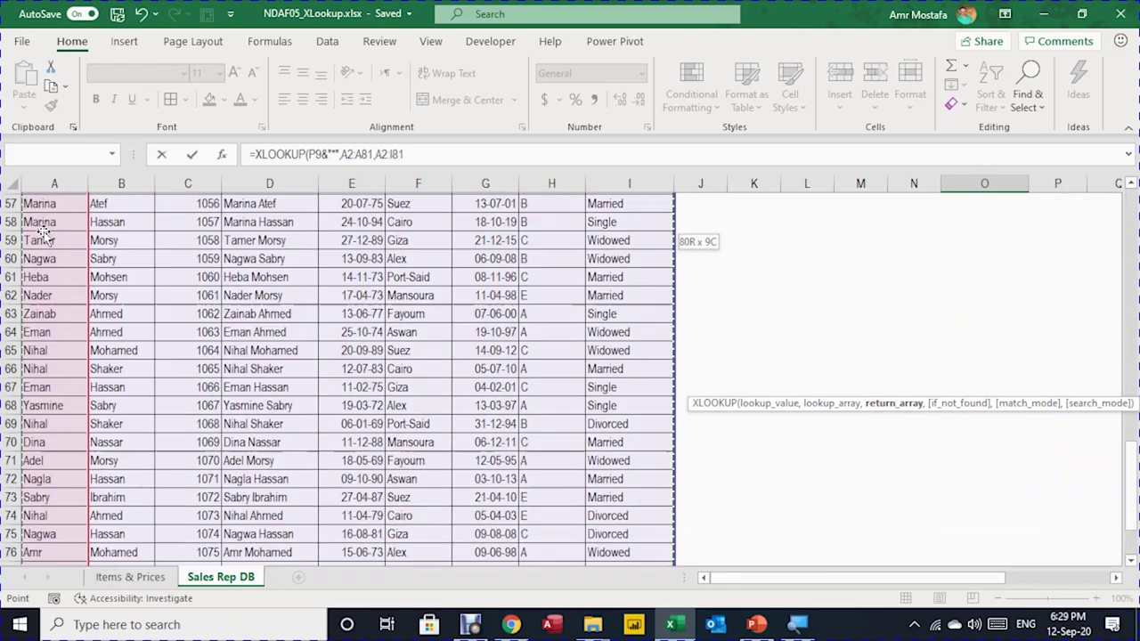
{"action": "type", "text": ","}
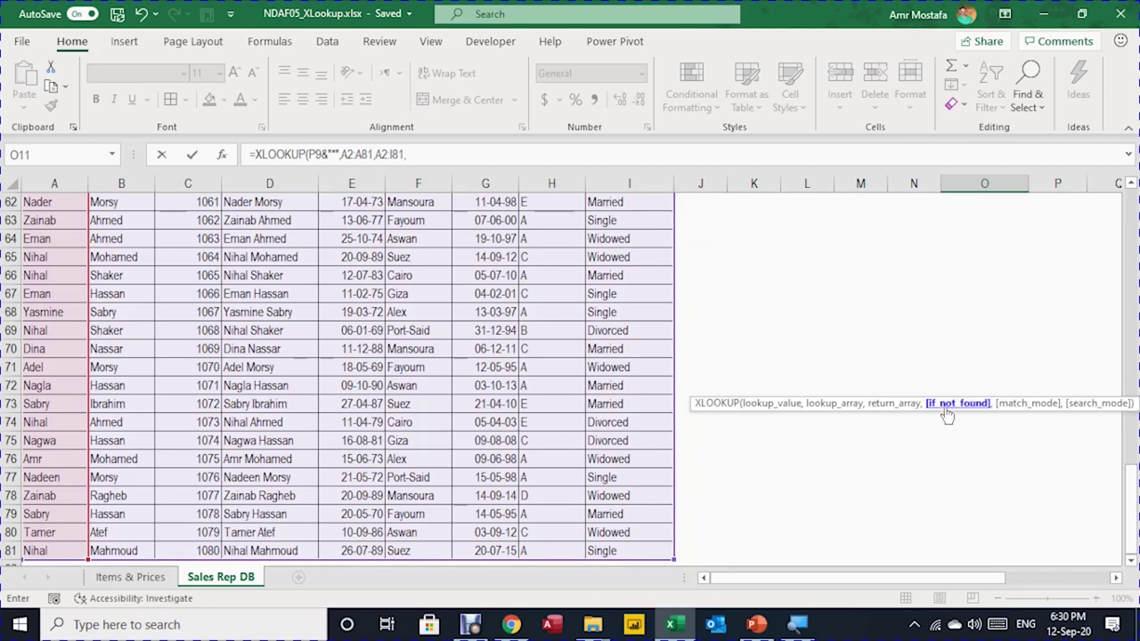
- Skip the if-not-found argument, set the match mode to 2 - Wildcard character match, and commit the O11 formula
{"action": "left_click_drag", "start_coordinate": [878, 576], "coordinate": [926, 580]}
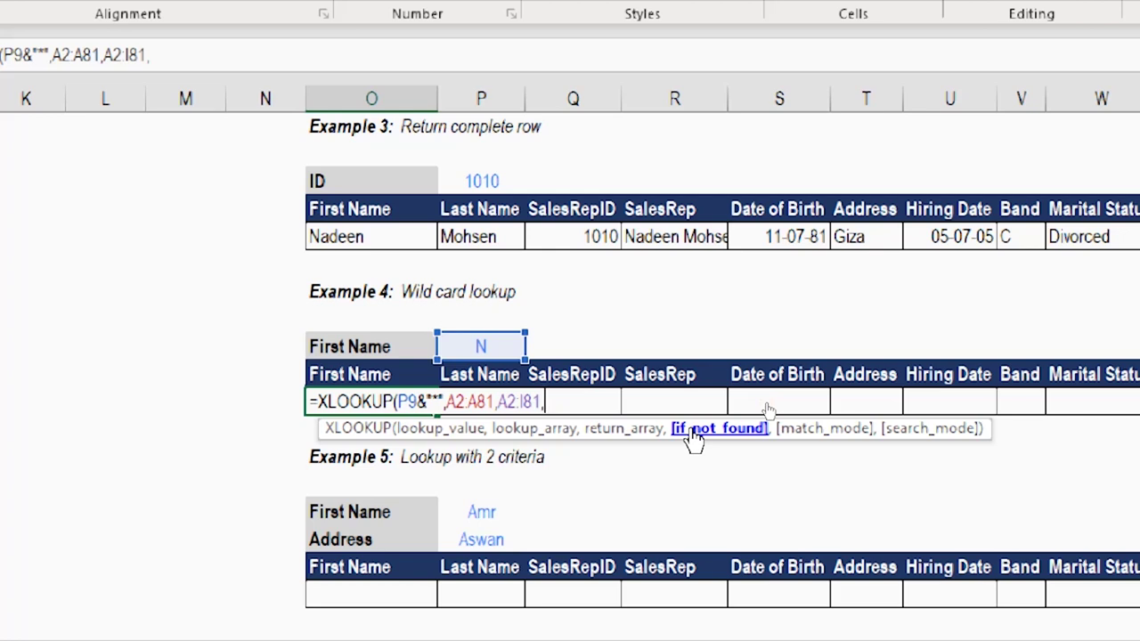
{"action": "type", "text": ","}
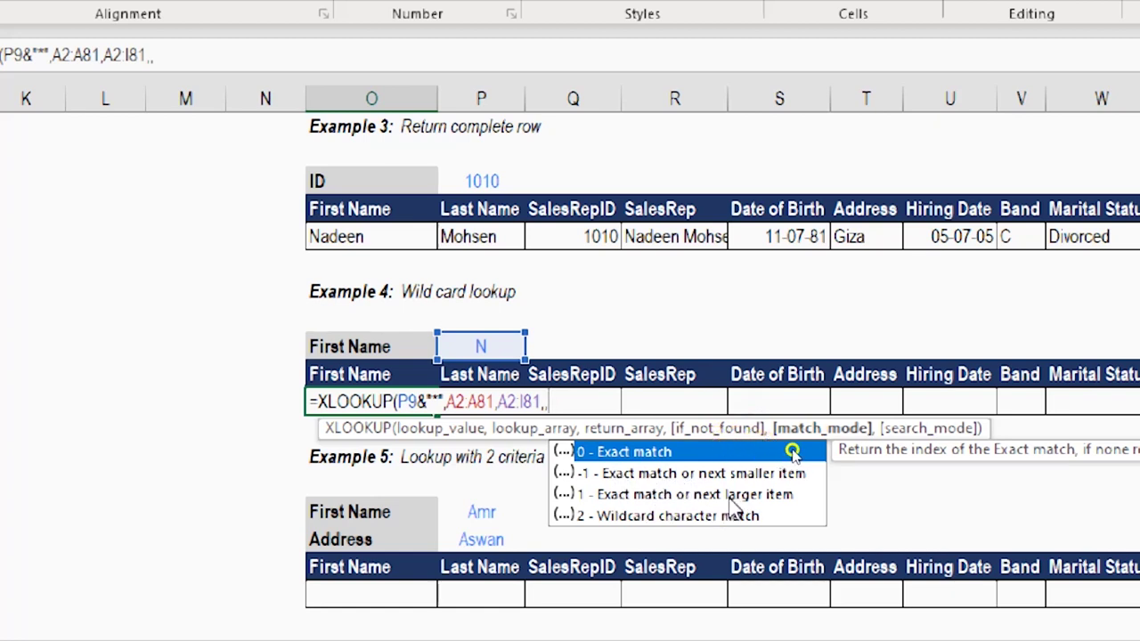
{"action": "left_click", "coordinate": [674, 520]}
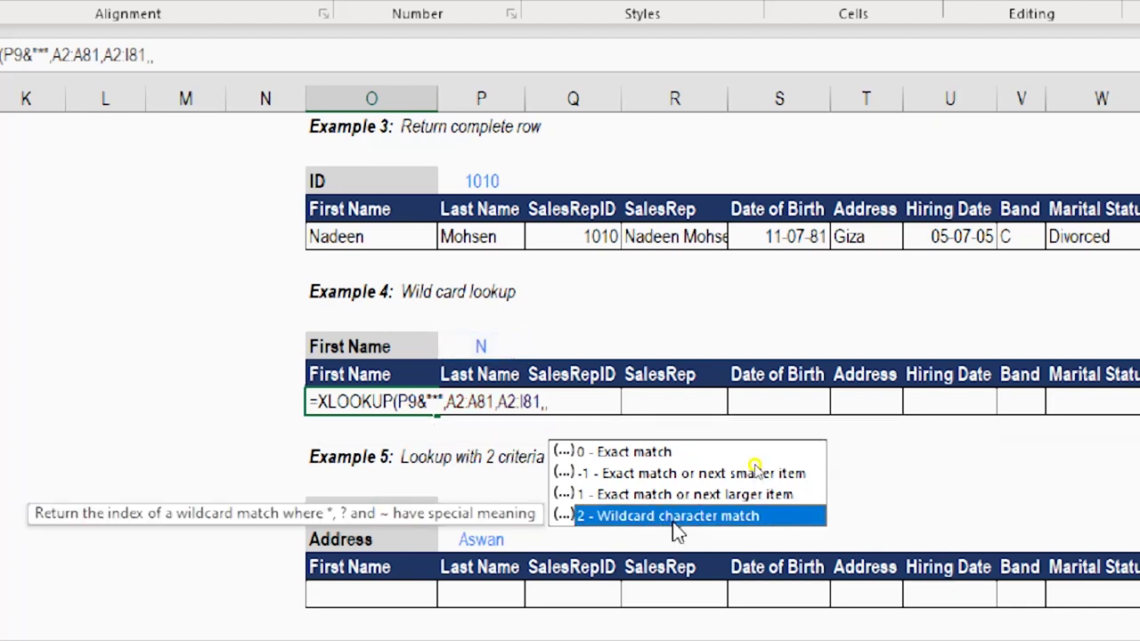
{"action": "double_click", "coordinate": [674, 517]}
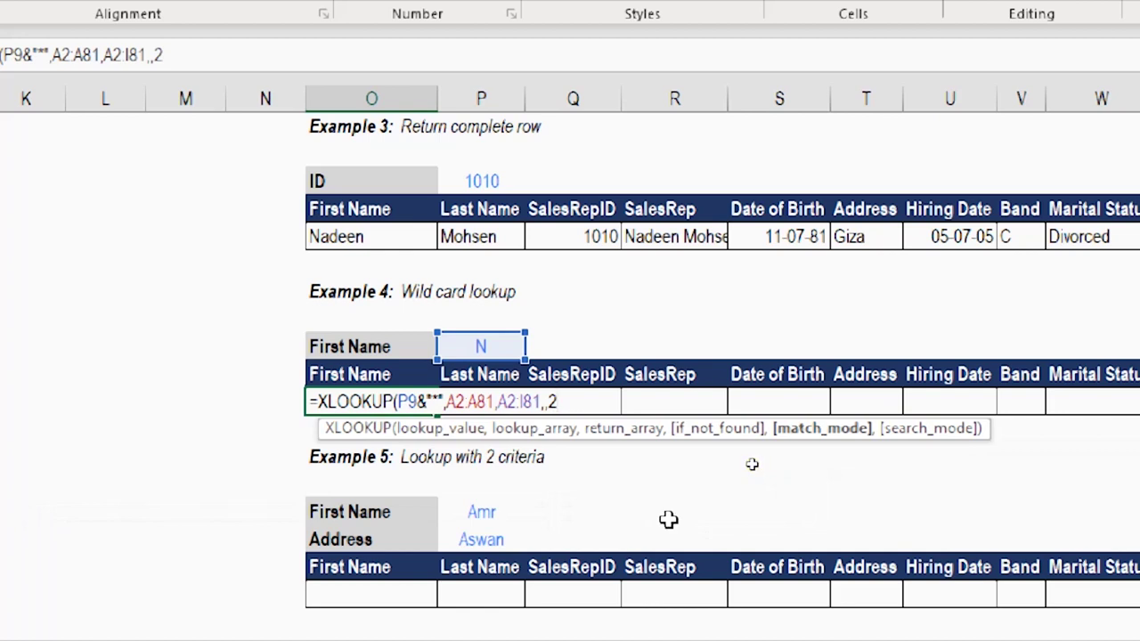
{"action": "type", "text": ")"}
{"action": "key", "text": "Return"}
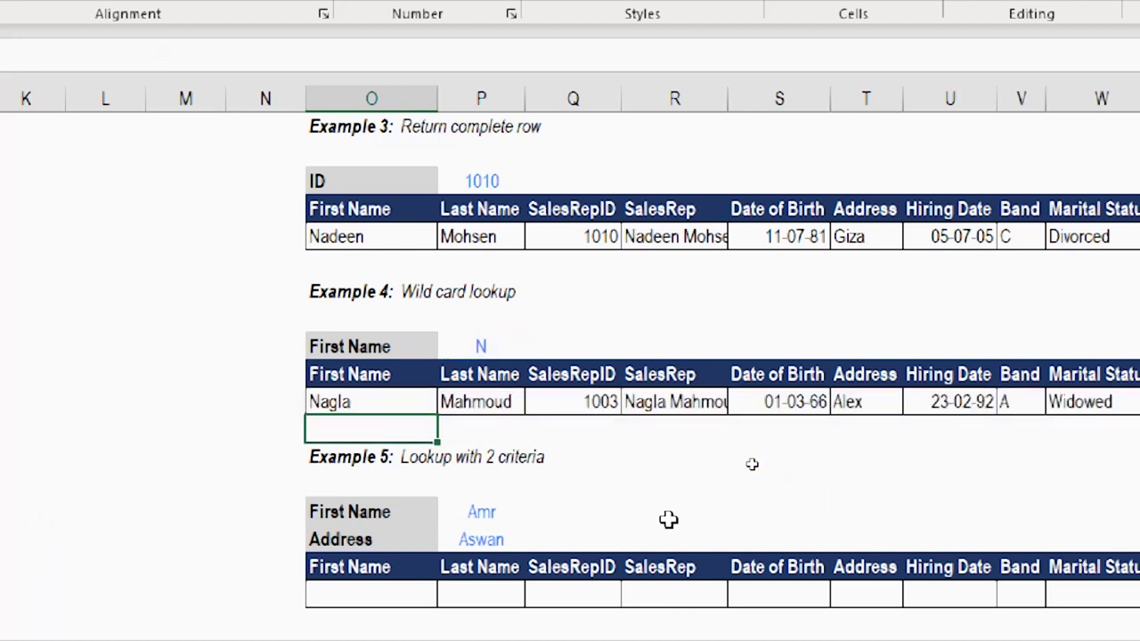
- Examine the spilled cells of the Example 4 result row and the formula behind them
{"action": "key", "text": "Up"}
{"action": "key", "text": "Right"}
{"action": "key", "text": "Right"}
{"action": "key", "text": "Right"}
{"action": "key", "text": "Right"}
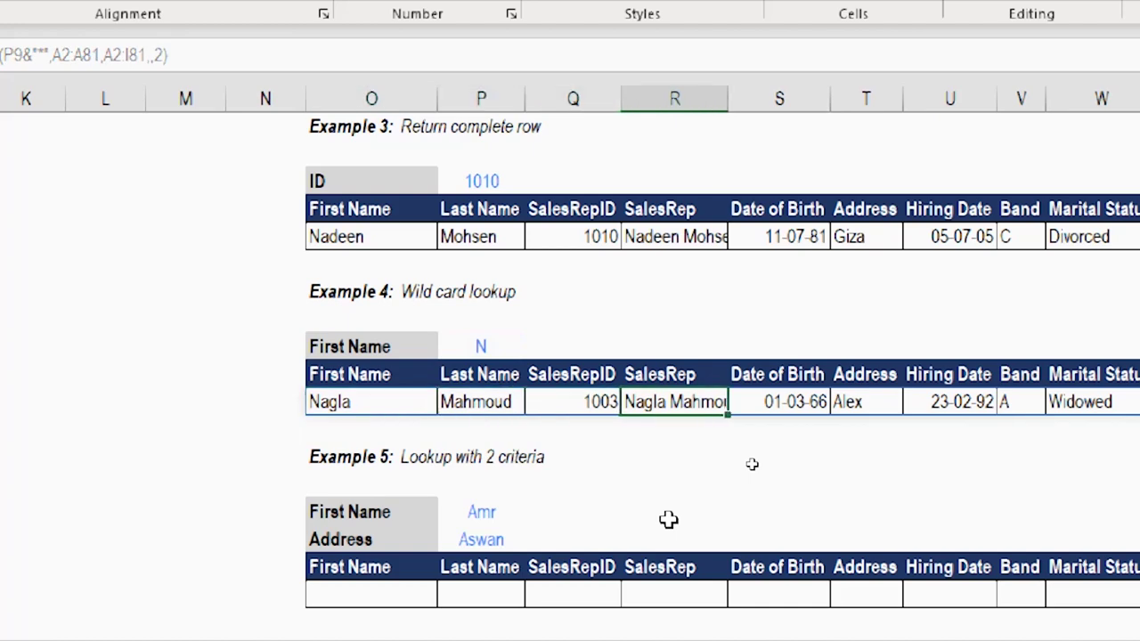
{"action": "key", "text": "Left"}
{"action": "key", "text": "Left"}
{"action": "key", "text": "Left"}
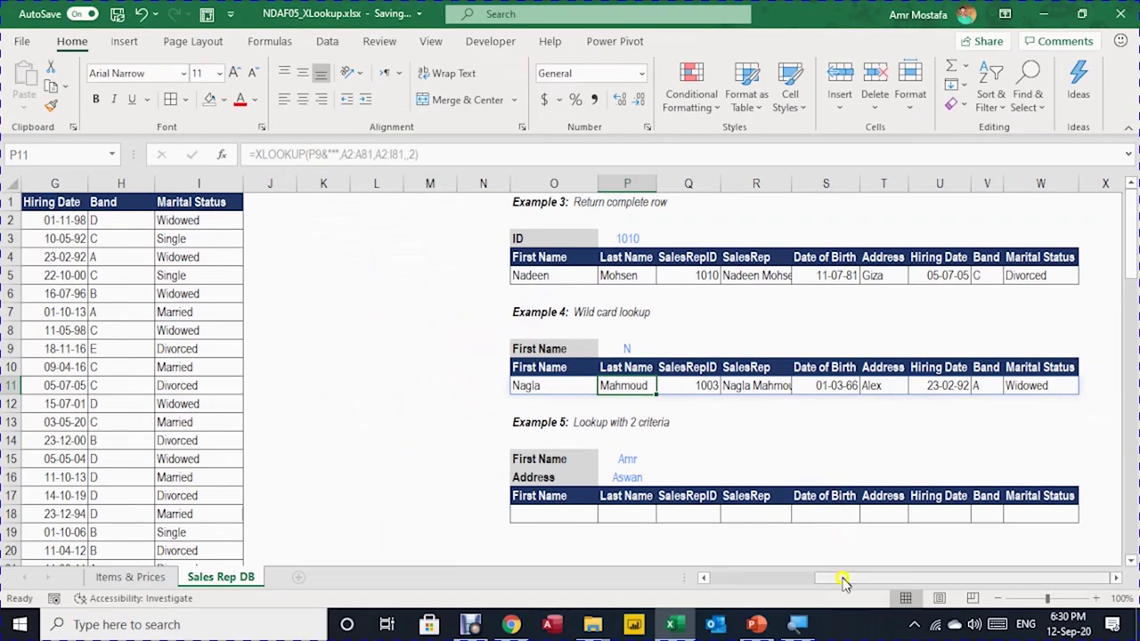
- Check the entries beginning with N in the First Name column of the sales rep table
{"action": "left_click_drag", "start_coordinate": [844, 581], "coordinate": [730, 580]}
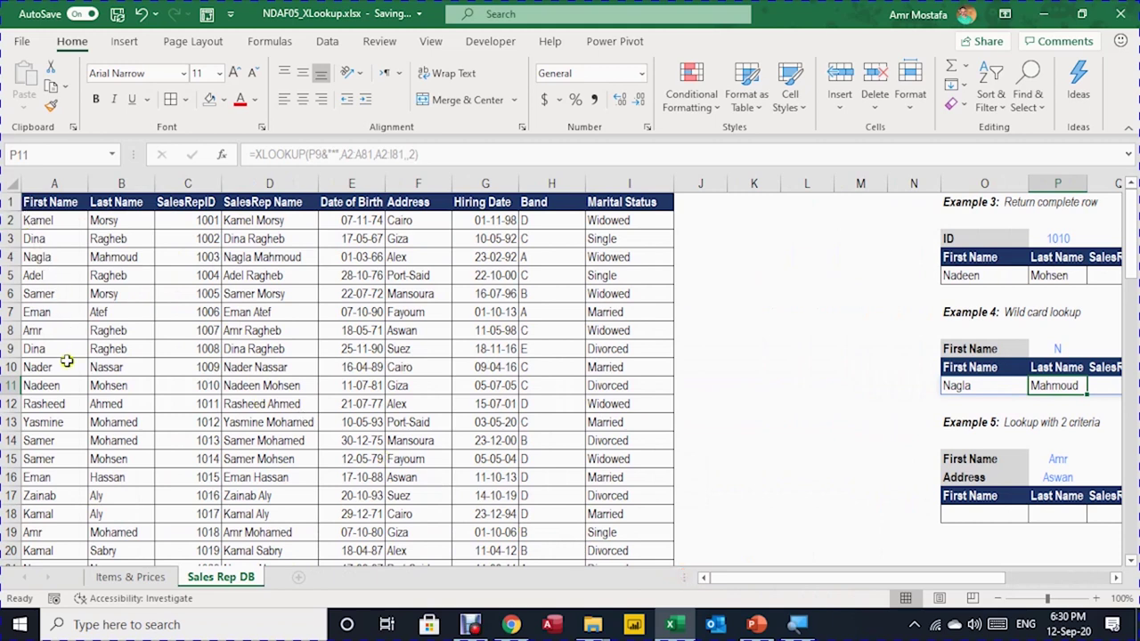
{"action": "left_click", "coordinate": [38, 256]}
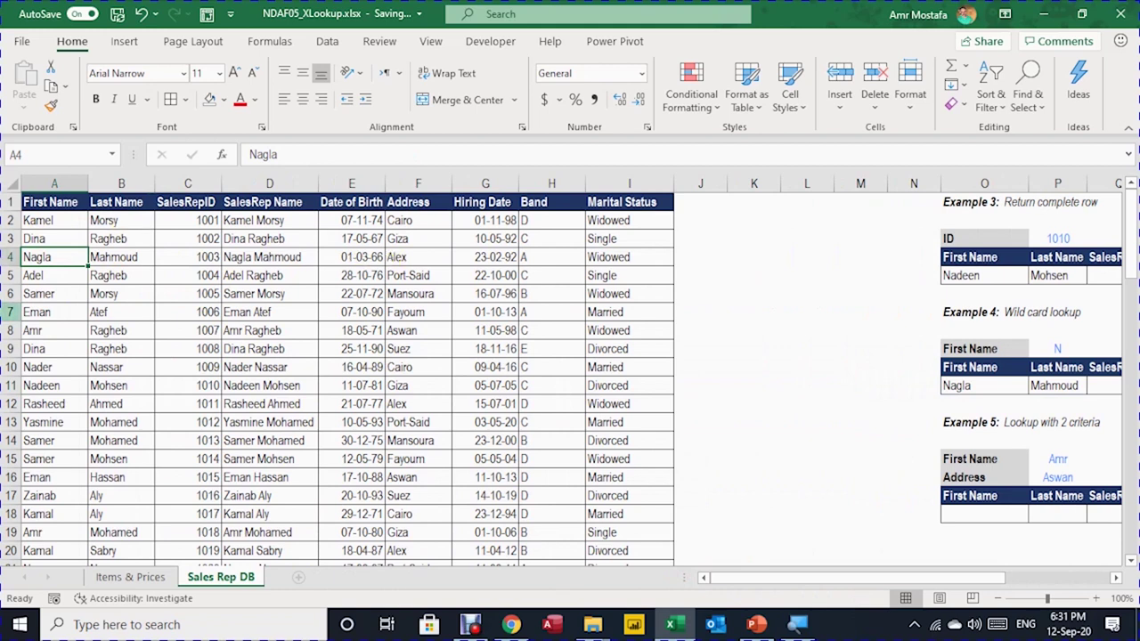
{"action": "left_click", "coordinate": [62, 367]}
{"action": "left_click", "coordinate": [63, 389]}
{"action": "scroll", "coordinate": [55, 422], "scroll_direction": "down", "scroll_amount": 1}
{"action": "scroll", "coordinate": [66, 429], "scroll_direction": "up", "scroll_amount": 1}
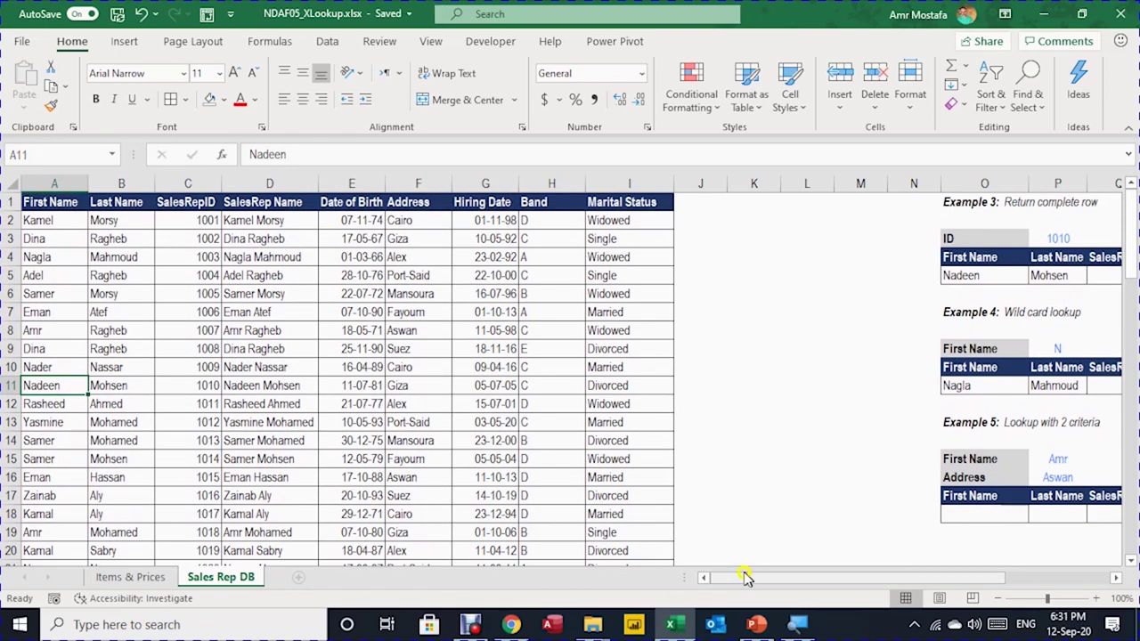
- Add search mode -1 (Search last-to-first) to the O11 formula and commit it
{"action": "left_click_drag", "start_coordinate": [739, 573], "coordinate": [858, 575]}
{"action": "left_click", "coordinate": [579, 390]}
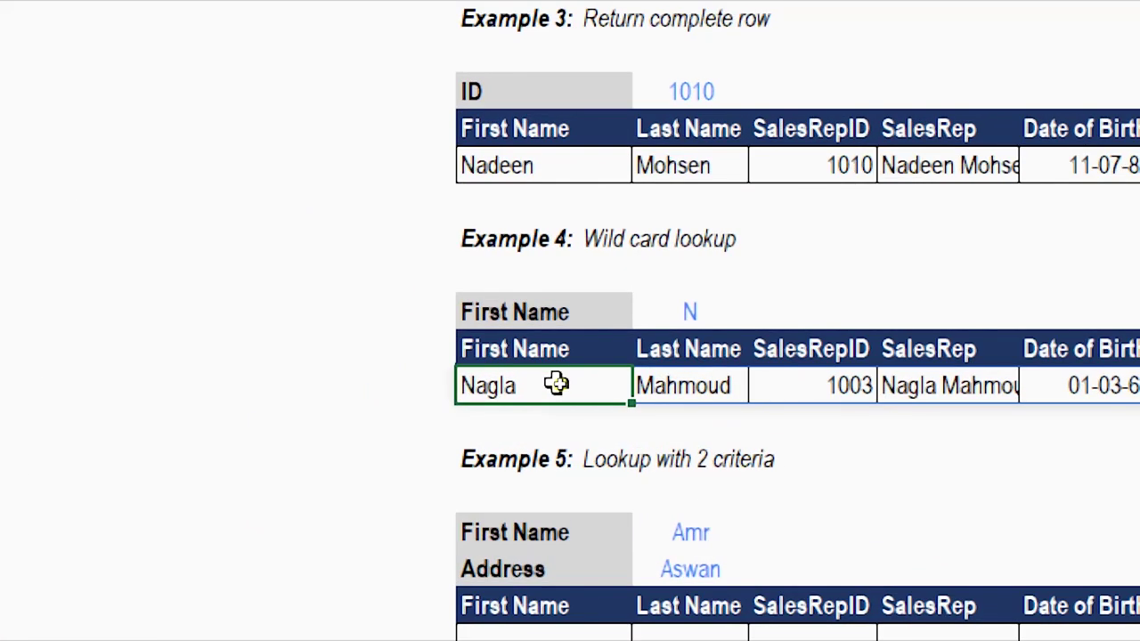
{"action": "double_click", "coordinate": [563, 383]}
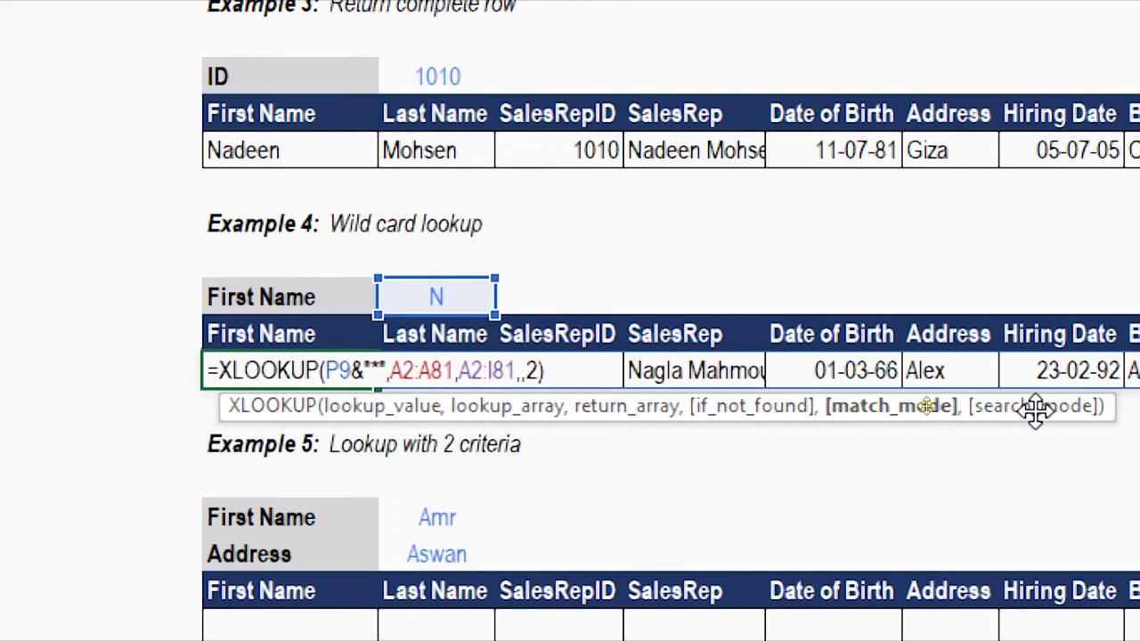
{"action": "type", "text": ","}
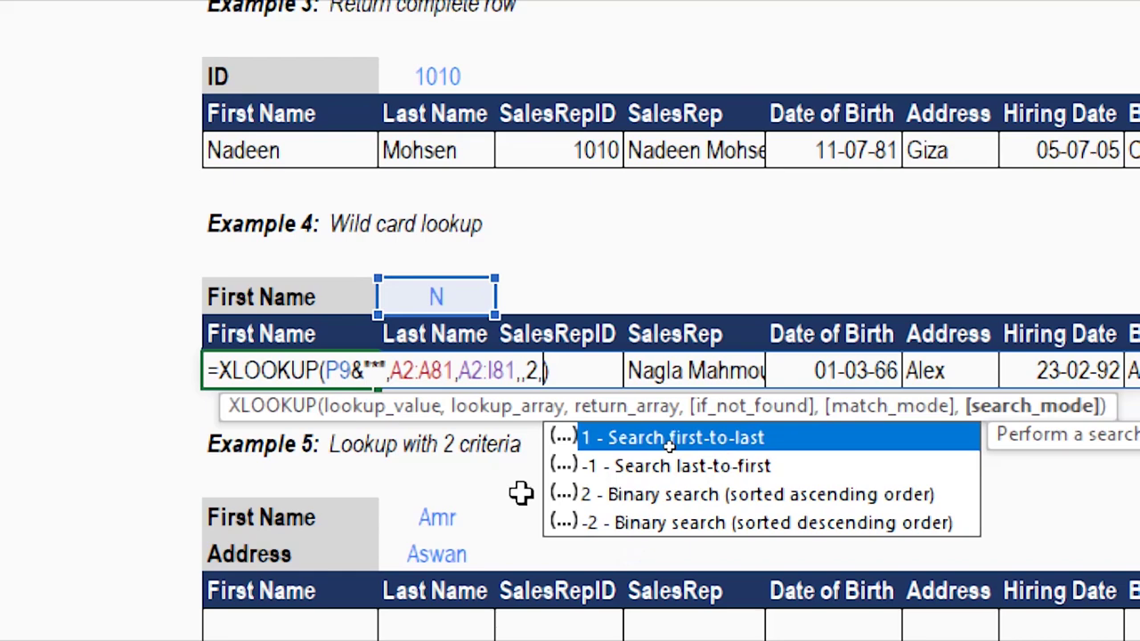
{"action": "type", "text": "-1"}
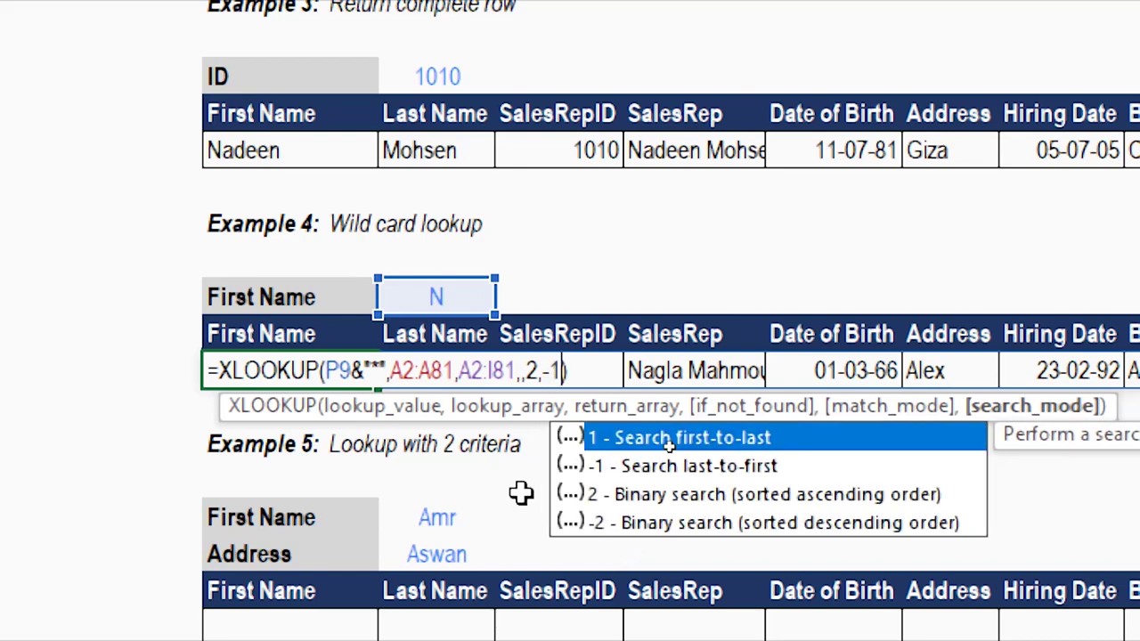
{"action": "key", "text": "Return"}
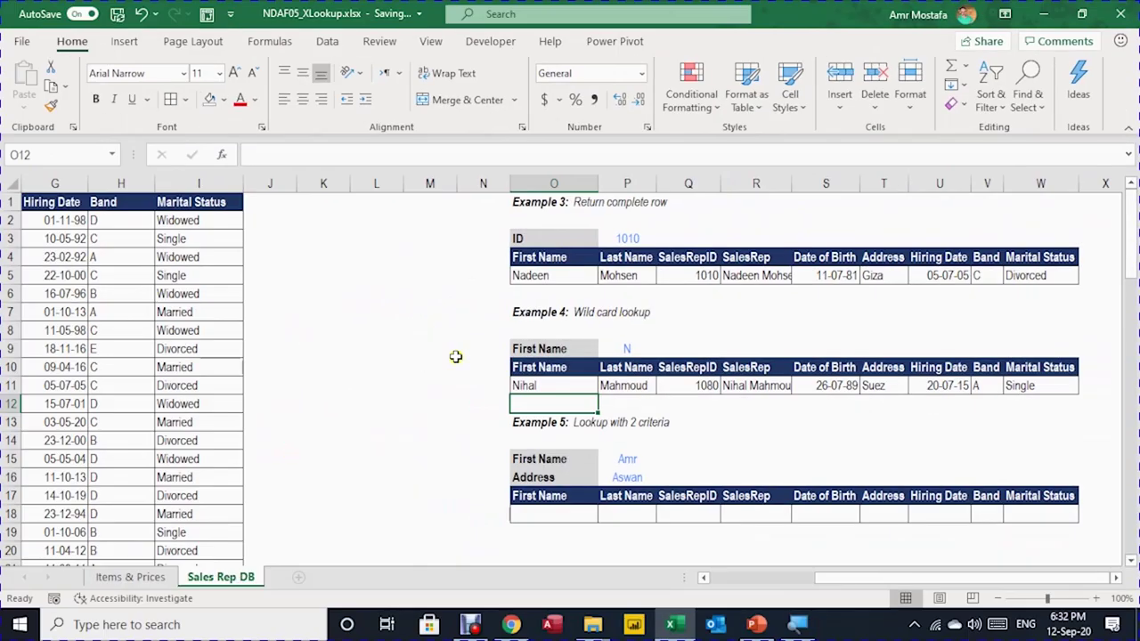
- Check the last record of the sales rep table against the Example 4 result and return to the top row
{"action": "left_click", "coordinate": [250, 365]}
{"action": "left_click", "coordinate": [239, 366]}
{"action": "key", "text": "ctrl+Left"}
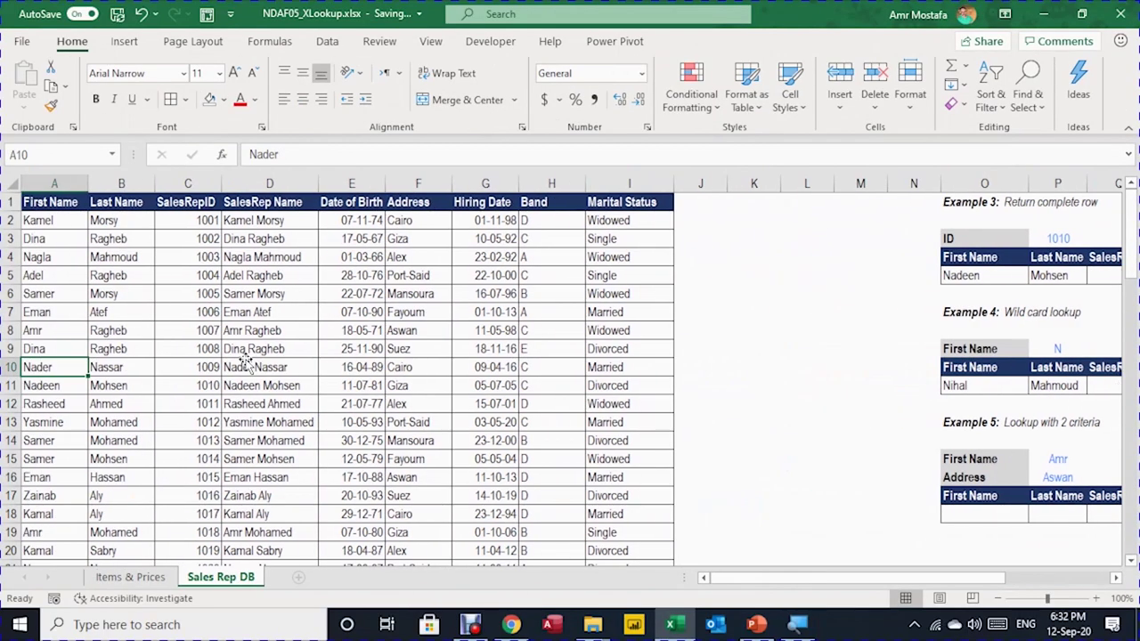
{"action": "key", "text": "ctrl+Down"}
{"action": "key", "text": "Right"}
{"action": "key", "text": "Right"}
{"action": "key", "text": "Left"}
{"action": "key", "text": "Left"}
{"action": "key", "text": "Right"}
{"action": "key", "text": "Right"}
{"action": "key", "text": "Right"}
{"action": "key", "text": "Right"}
{"action": "key", "text": "Right"}
{"action": "key", "text": "Right"}
{"action": "key", "text": "Right"}
{"action": "key", "text": "Right"}
{"action": "key", "text": "Right"}
{"action": "key", "text": "Right"}
{"action": "key", "text": "Right"}
{"action": "key", "text": "Right"}
{"action": "key", "text": "Right"}
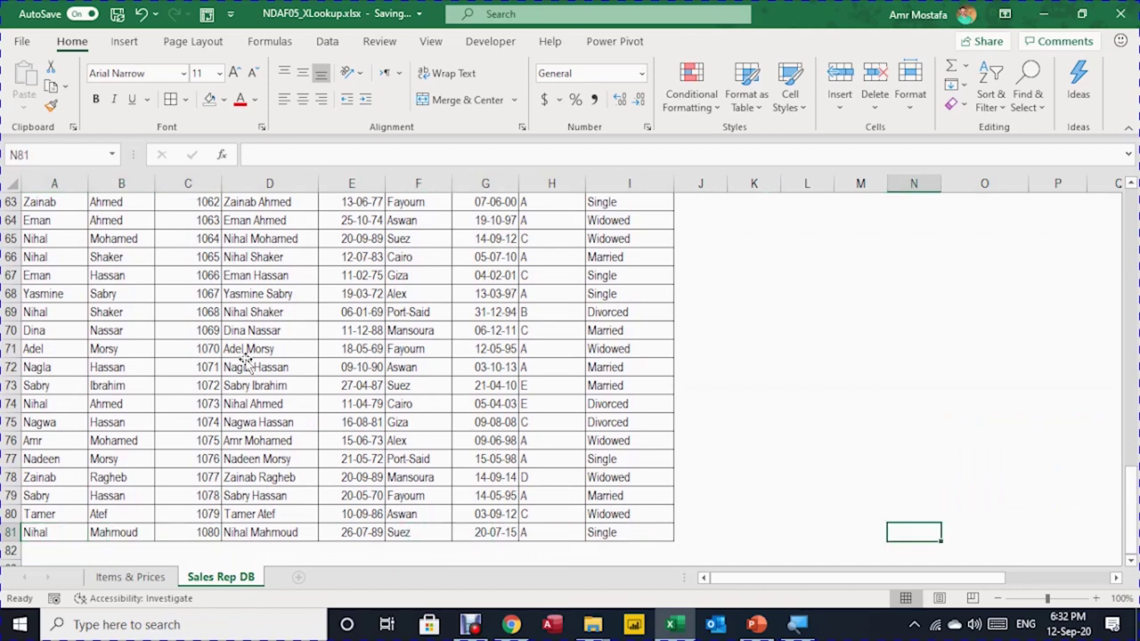
{"action": "key", "text": "Left"}
{"action": "key", "text": "Left"}
{"action": "key", "text": "ctrl+Up"}
{"action": "key", "text": "Right"}
{"action": "key", "text": "Right"}
{"action": "key", "text": "Right"}
{"action": "key", "text": "Right"}
{"action": "key", "text": "Right"}
{"action": "key", "text": "Right"}
{"action": "key", "text": "Right"}
{"action": "key", "text": "Right"}
{"action": "key", "text": "Right"}
{"action": "key", "text": "Right"}
{"action": "key", "text": "Right"}
{"action": "key", "text": "Right"}
{"action": "key", "text": "Right"}
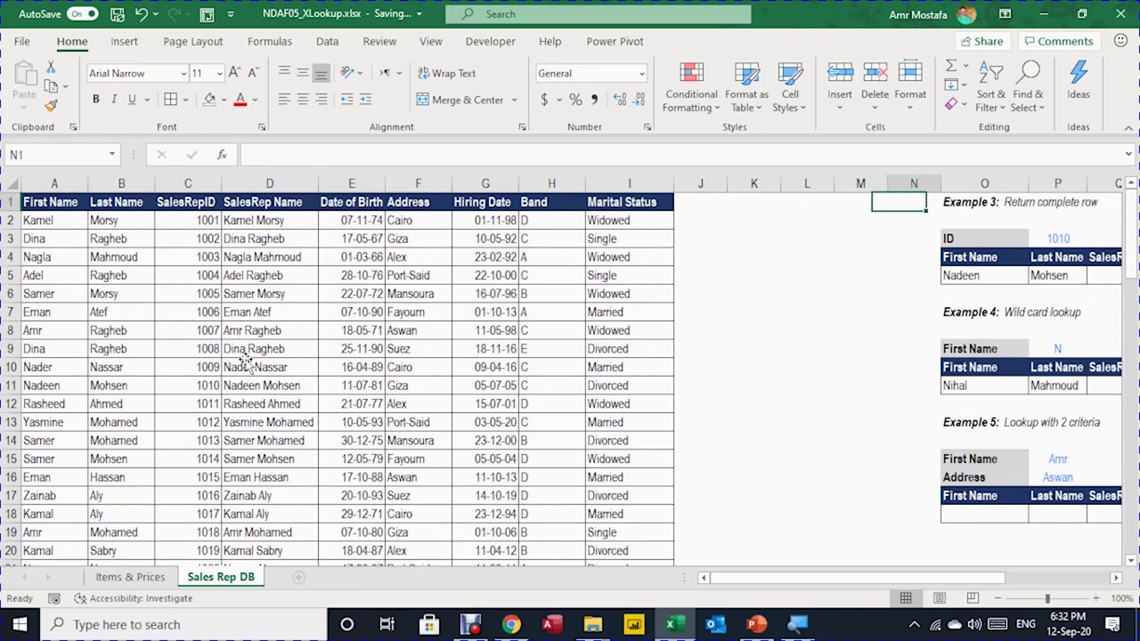
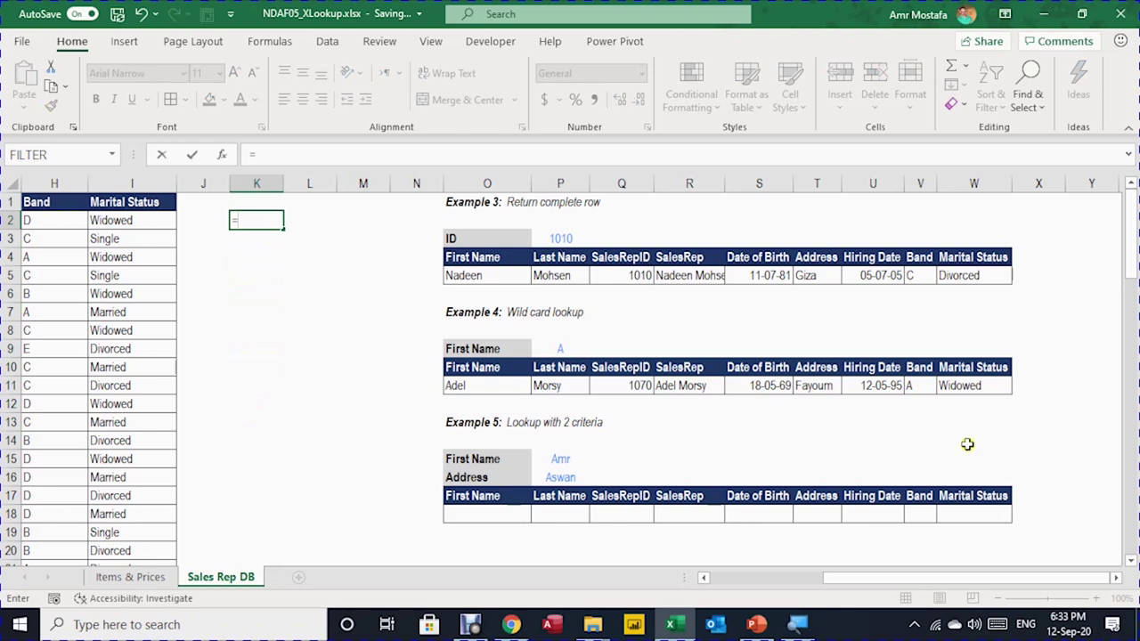
- Complete the K2 formula as =P15=A2:A81 to compare the Example 5 first name criterion with the First Name column
{"action": "left_click", "coordinate": [564, 457]}
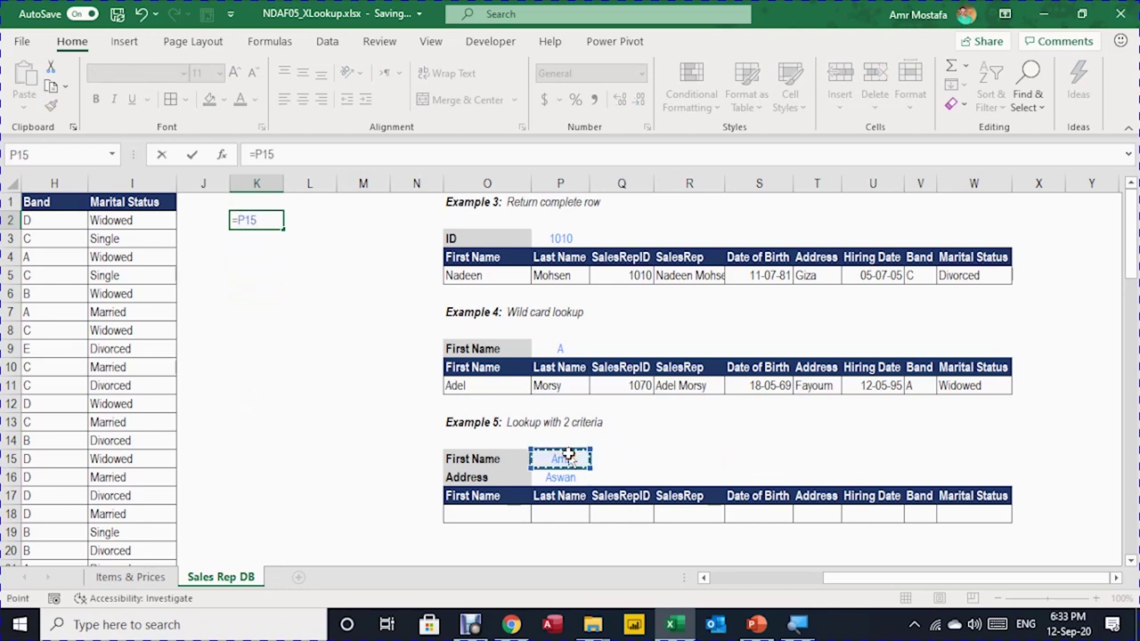
{"action": "type", "text": "="}
{"action": "key", "text": "Left"}
{"action": "key", "text": "Left"}
{"action": "key", "text": "Left"}
{"action": "key", "text": "Left"}
{"action": "key", "text": "Left"}
{"action": "key", "text": "Left"}
{"action": "key", "text": "Left"}
{"action": "key", "text": "Left"}
{"action": "key", "text": "Left"}
{"action": "key", "text": "Left"}
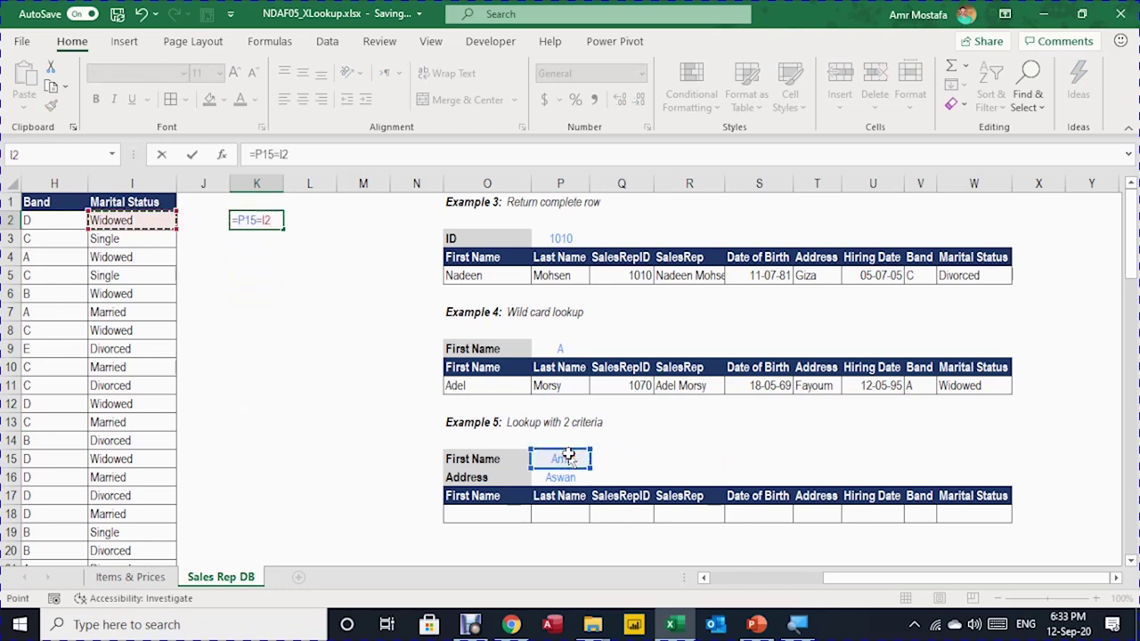
{"action": "key", "text": "ctrl+shift+Down"}
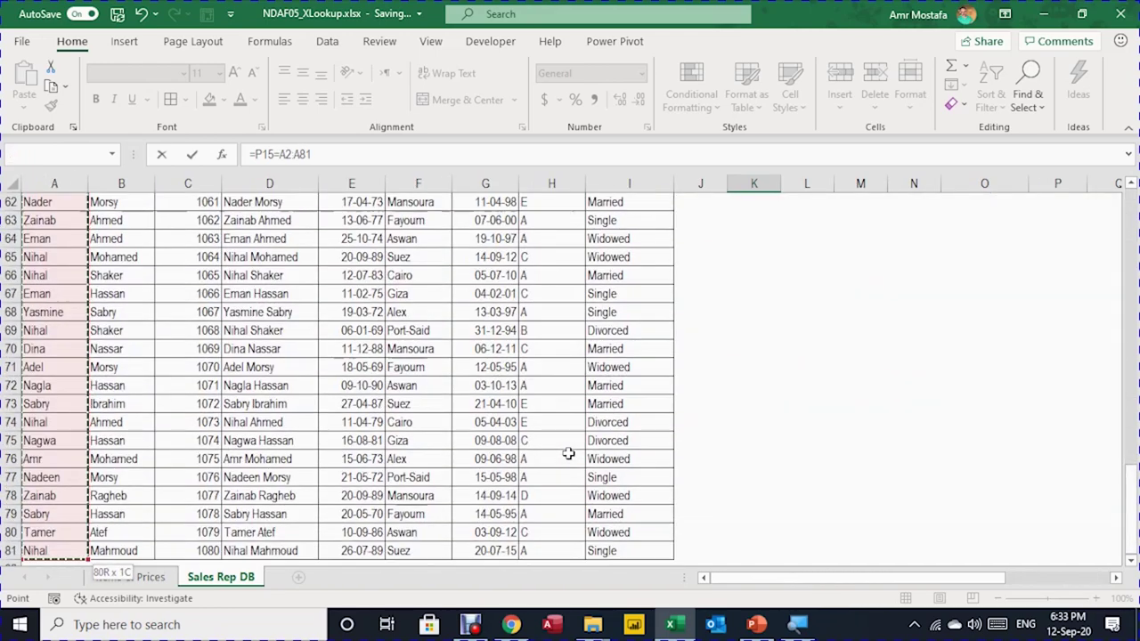
{"action": "key", "text": "Return"}
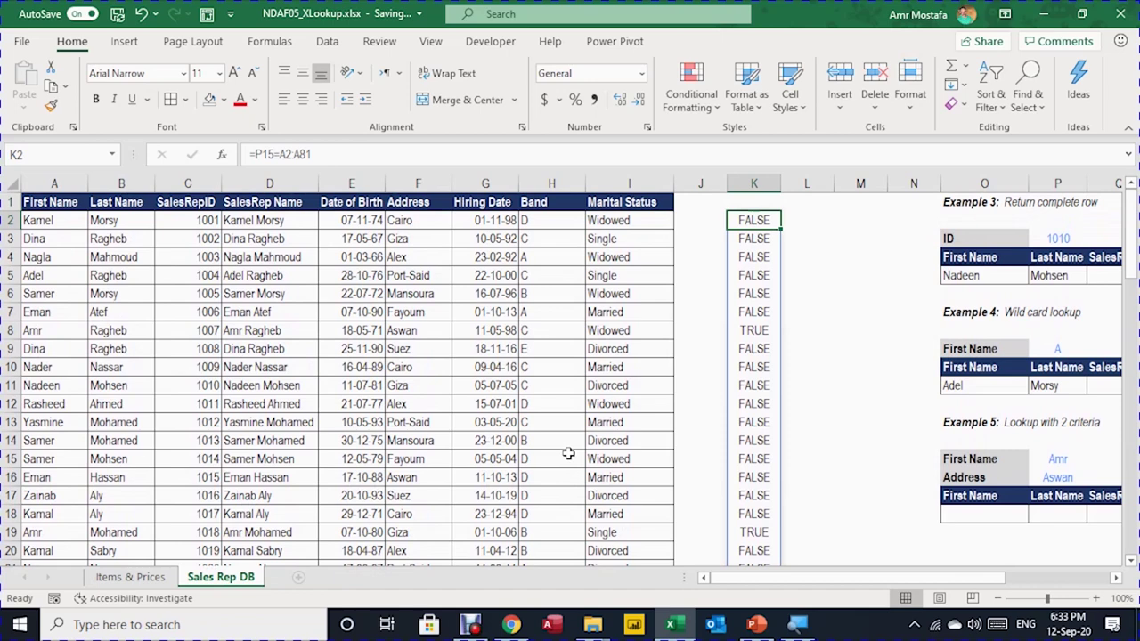
- Examine the TRUE and FALSE values spilled down column K for the first name comparison
{"action": "key", "text": "Down"}
{"action": "key", "text": "Down"}
{"action": "key", "text": "Down"}
{"action": "key", "text": "Down"}
{"action": "key", "text": "Down"}
{"action": "key", "text": "Down"}
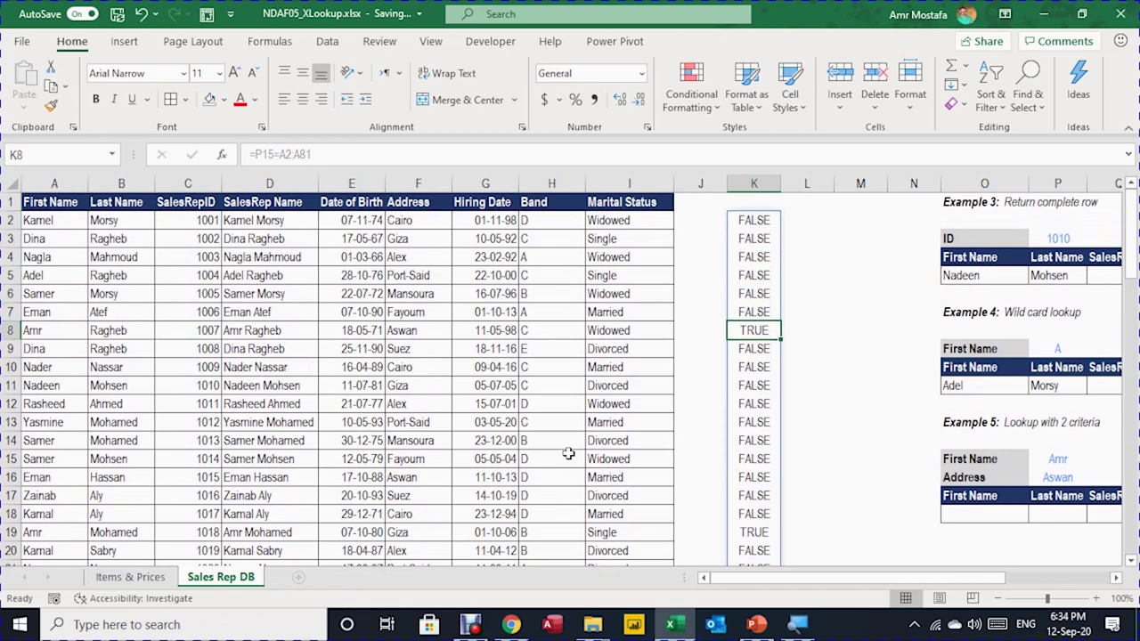
{"action": "key", "text": "Up"}
{"action": "key", "text": "Up"}
{"action": "key", "text": "Down"}
{"action": "key", "text": "Down"}
{"action": "key", "text": "Down"}
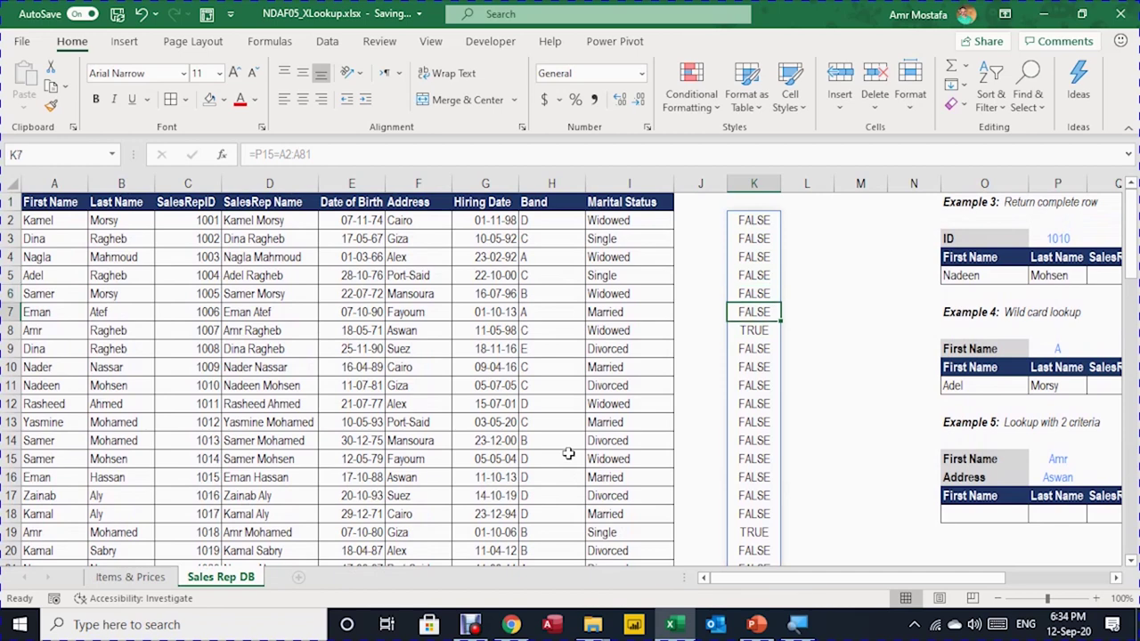
{"action": "key", "text": "Down"}
{"action": "key", "text": "Down"}
{"action": "key", "text": "Down"}
{"action": "key", "text": "Down"}
{"action": "key", "text": "Down"}
{"action": "key", "text": "Down"}
{"action": "key", "text": "Down"}
{"action": "key", "text": "Up"}
{"action": "key", "text": "Up"}
{"action": "key", "text": "Up"}
{"action": "key", "text": "Up"}
{"action": "key", "text": "Up"}
{"action": "key", "text": "Up"}
- Enter =P16=F2:F81 in L2 to compare the Example 5 address criterion with the Address column
{"action": "key", "text": "Right"}
{"action": "key", "text": "Up"}
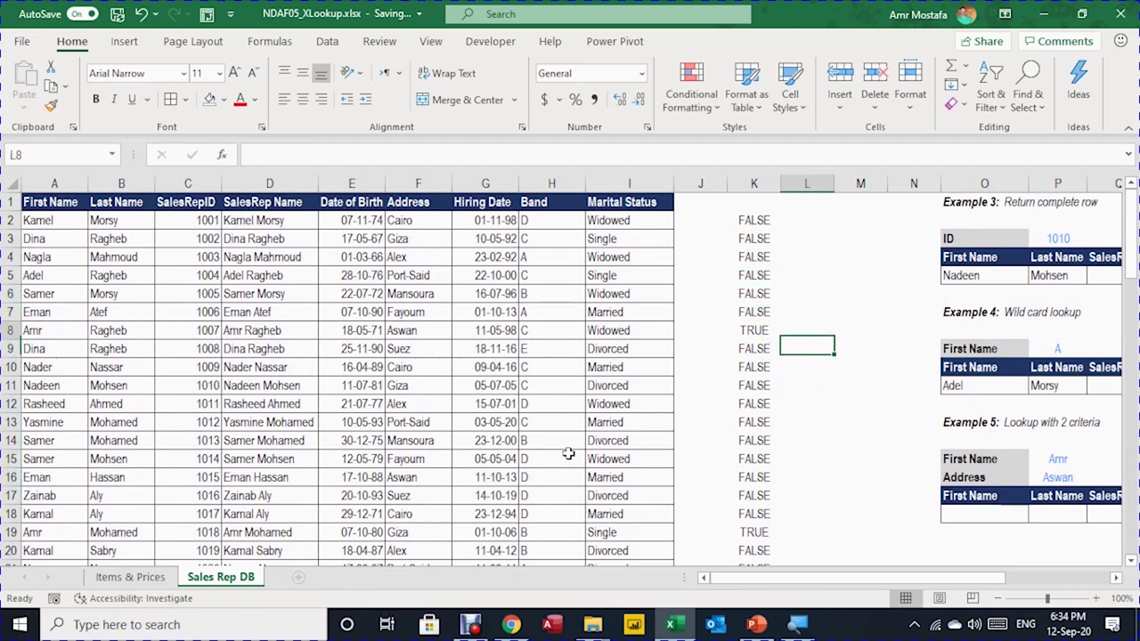
{"action": "key", "text": "Up"}
{"action": "key", "text": "Up"}
{"action": "key", "text": "Up"}
{"action": "key", "text": "Up"}
{"action": "key", "text": "Up"}
{"action": "key", "text": "Up"}
{"action": "key", "text": "Up"}
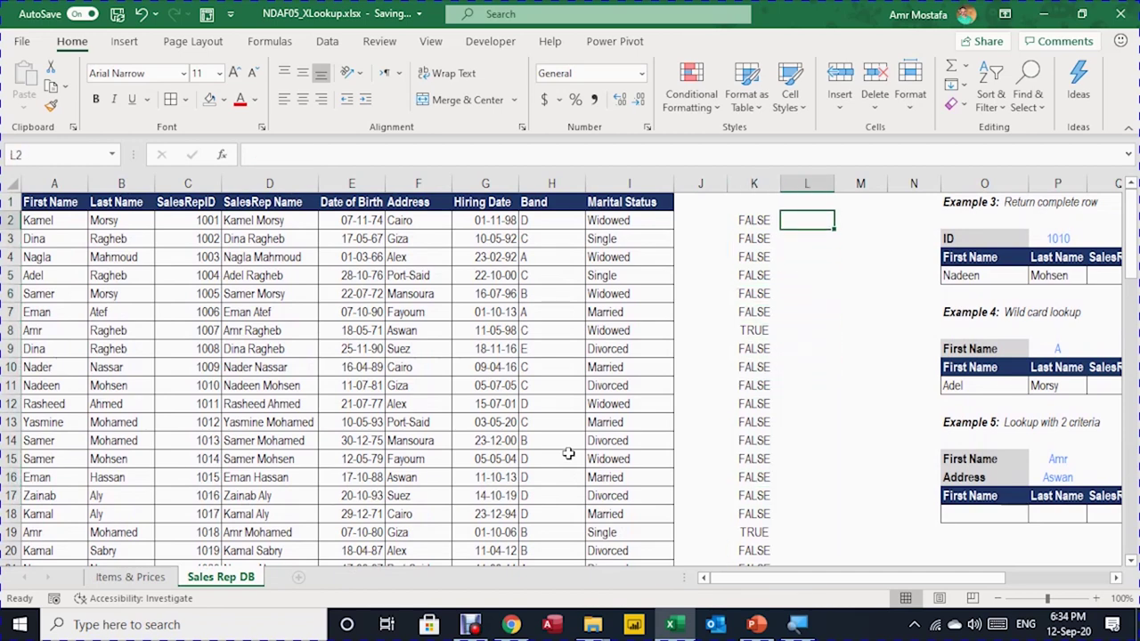
{"action": "type", "text": "="}
{"action": "key", "text": "Down"}
{"action": "key", "text": "Down"}
{"action": "key", "text": "Down"}
{"action": "key", "text": "Down"}
{"action": "key", "text": "Down"}
{"action": "key", "text": "Down"}
{"action": "key", "text": "Down"}
{"action": "key", "text": "Down"}
{"action": "key", "text": "Down"}
{"action": "key", "text": "Down"}
{"action": "key", "text": "Down"}
{"action": "key", "text": "Right"}
{"action": "key", "text": "Right"}
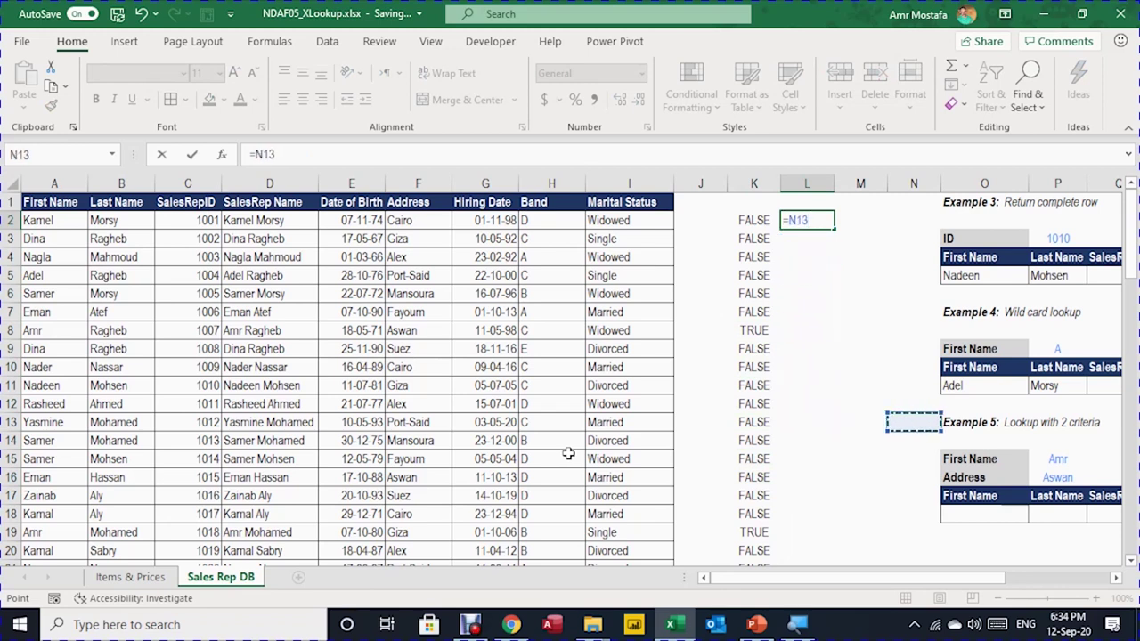
{"action": "key", "text": "Right"}
{"action": "key", "text": "Right"}
{"action": "key", "text": "Down"}
{"action": "key", "text": "Down"}
{"action": "key", "text": "Down"}
{"action": "type", "text": "="}
{"action": "key", "text": "Left"}
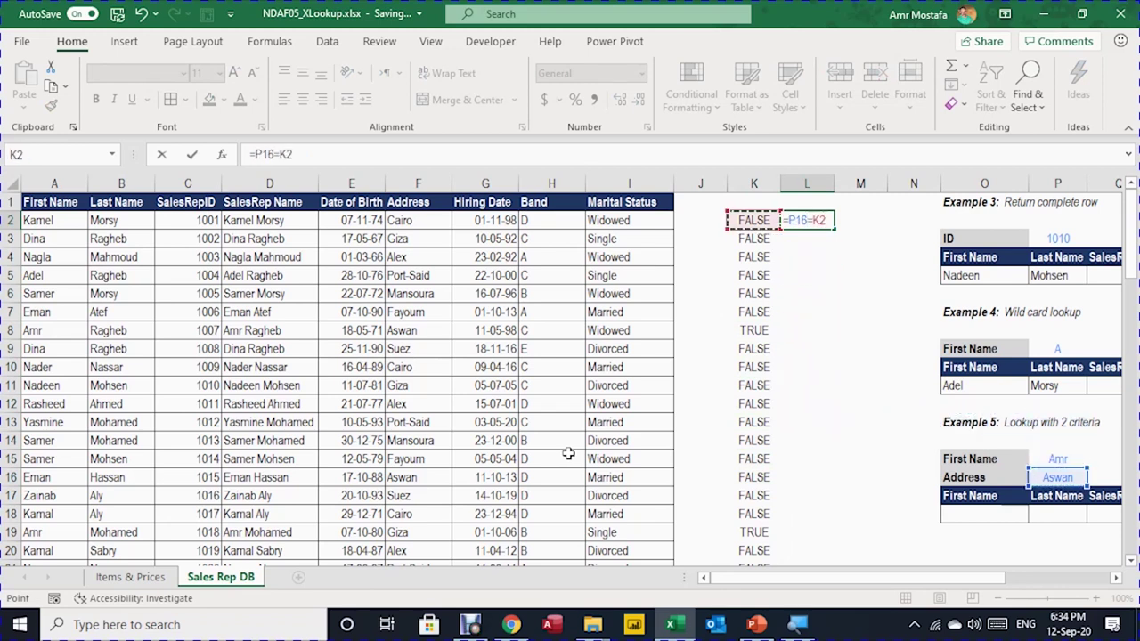
{"action": "key", "text": "Left"}
{"action": "key", "text": "Left"}
{"action": "key", "text": "Left"}
{"action": "key", "text": "Left"}
{"action": "key", "text": "Left"}
{"action": "key", "text": "Left"}
{"action": "key", "text": "Right"}
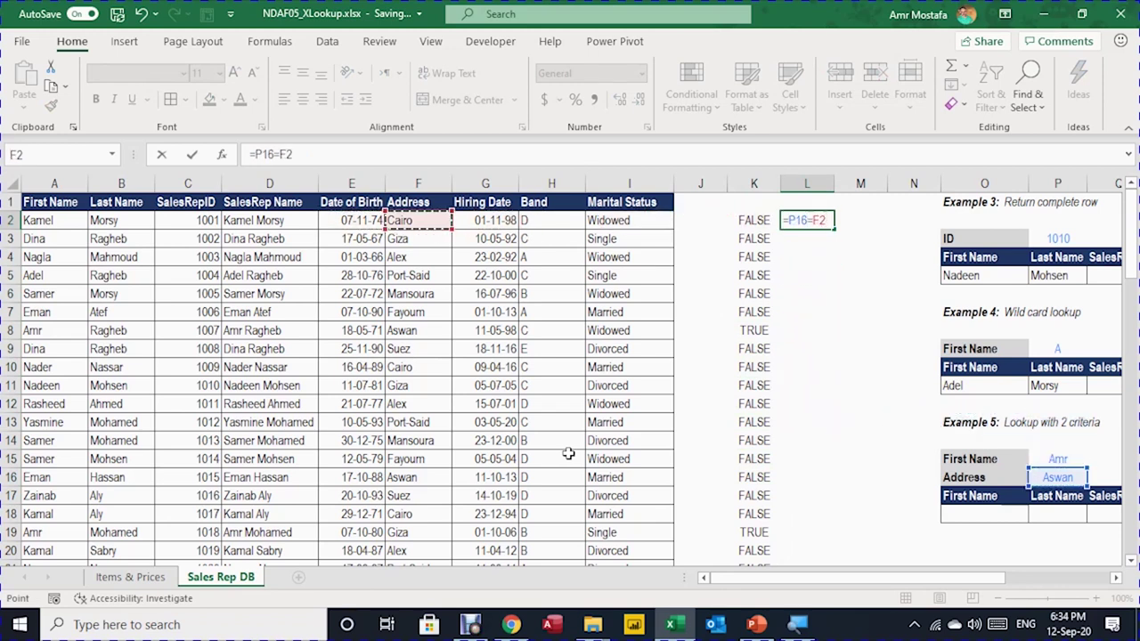
{"action": "key", "text": "ctrl+shift+Down"}
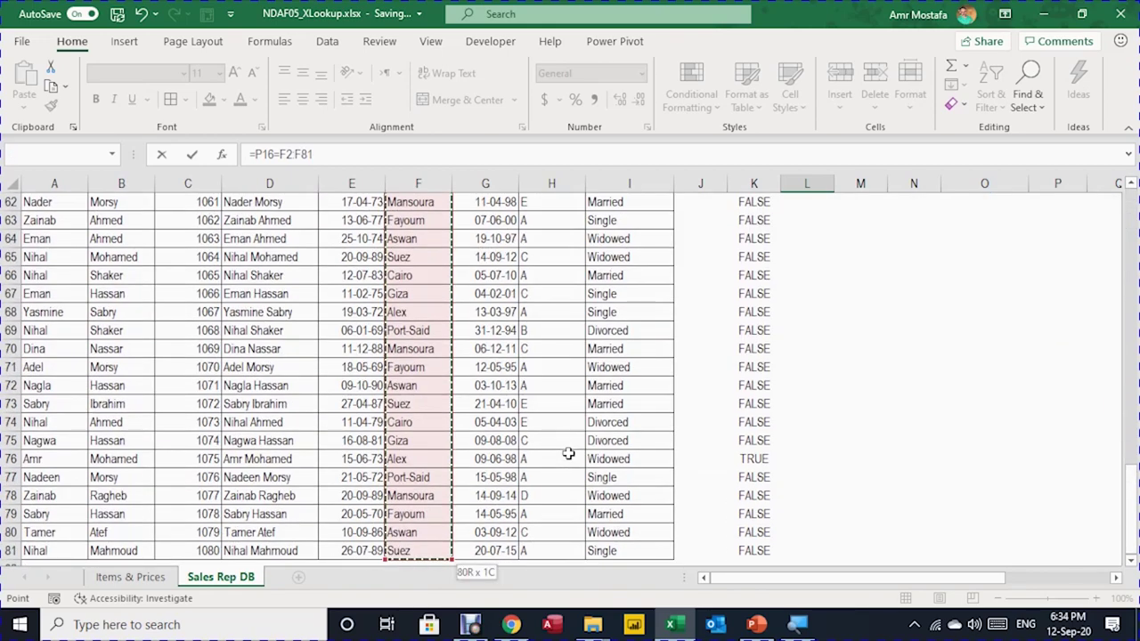
{"action": "key", "text": "Return"}
{"action": "key", "text": "Up"}
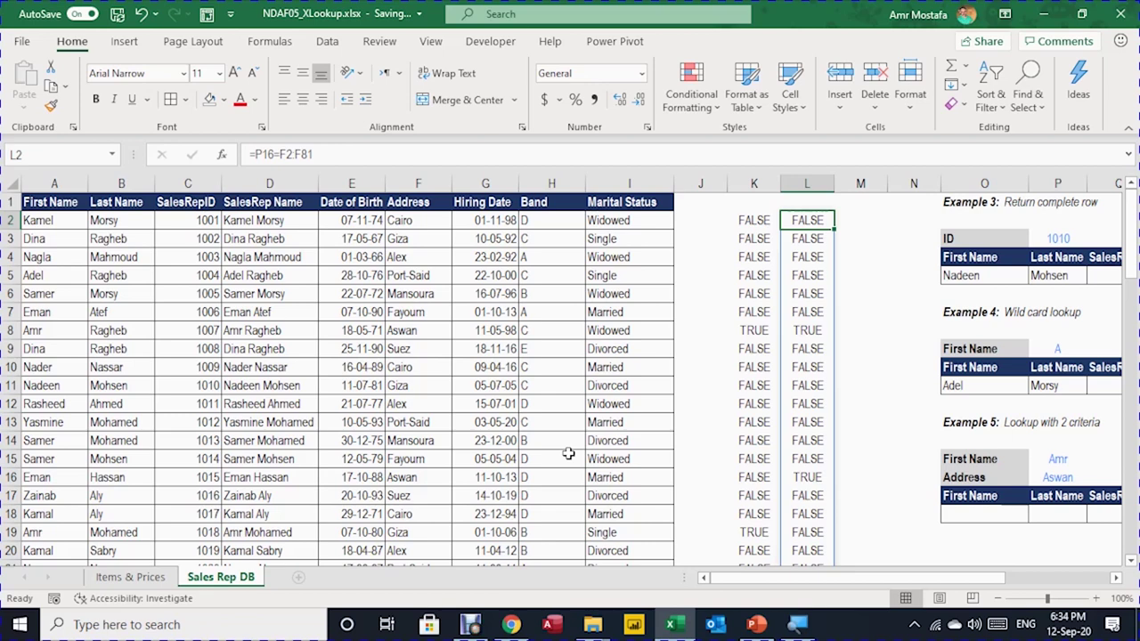
- Compare the first name and address test results in columns K and L on row 8
{"action": "key", "text": "Down"}
{"action": "key", "text": "Down"}
{"action": "key", "text": "Down"}
{"action": "key", "text": "Down"}
{"action": "key", "text": "Down"}
{"action": "key", "text": "Down"}
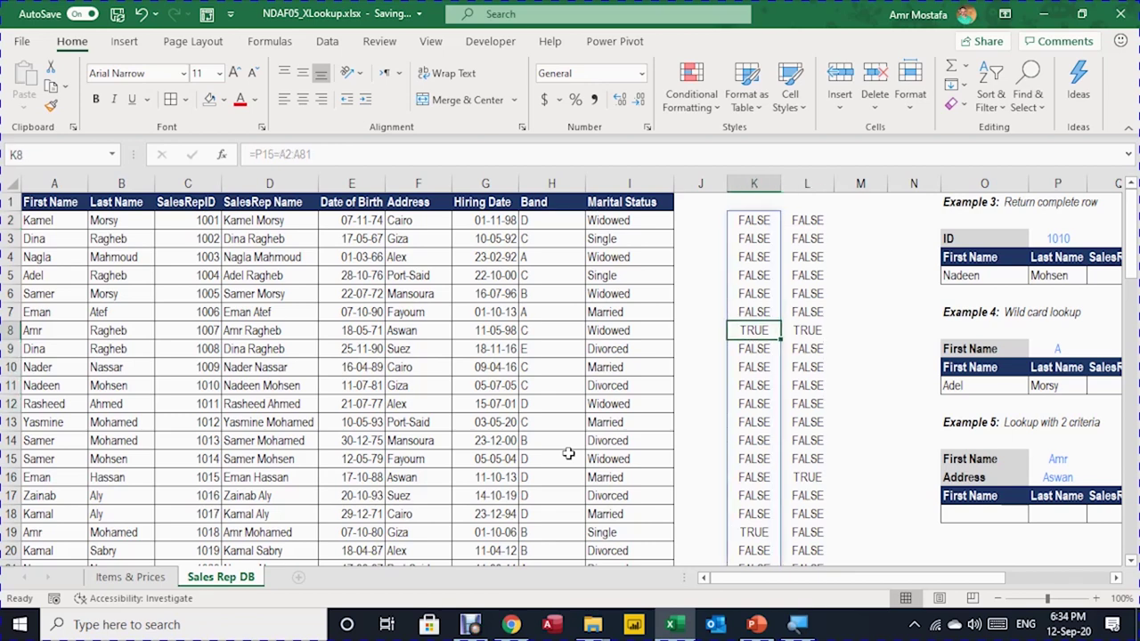
{"action": "key", "text": "Left"}
{"action": "key", "text": "Right"}
{"action": "key", "text": "Right"}
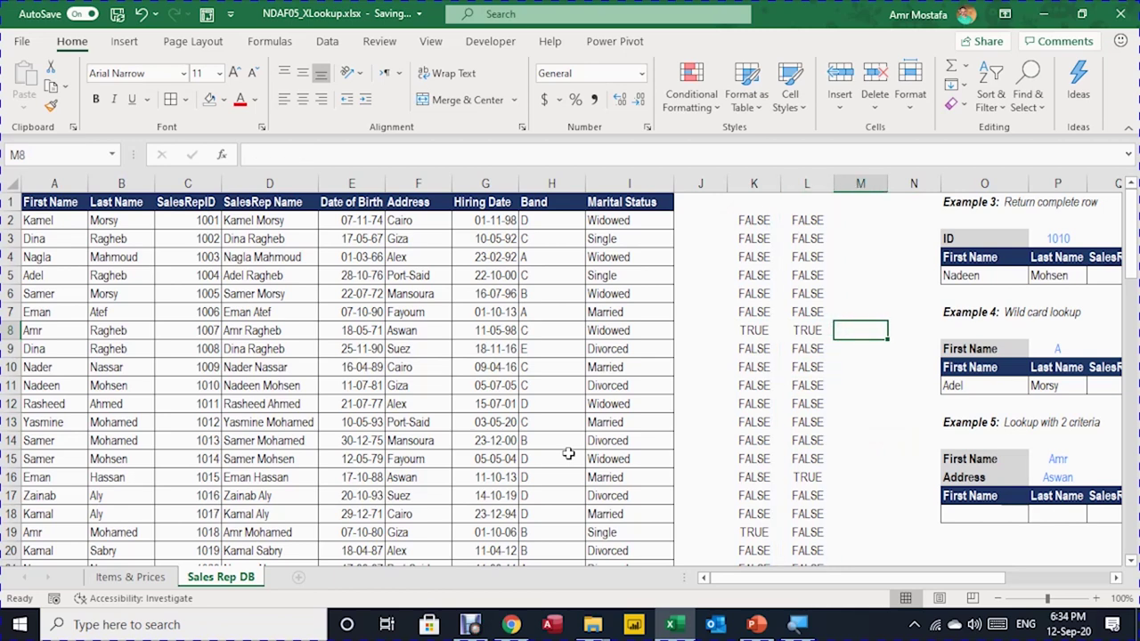
{"action": "key", "text": "Left"}
{"action": "key", "text": "Left"}
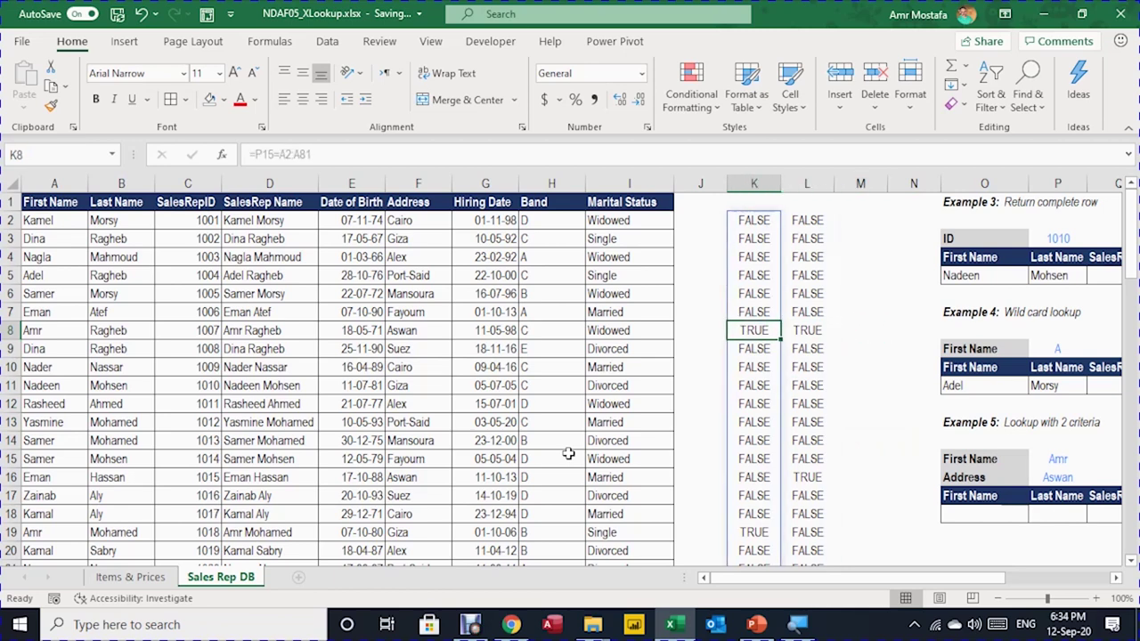
{"action": "key", "text": "Right"}
{"action": "key", "text": "Right"}
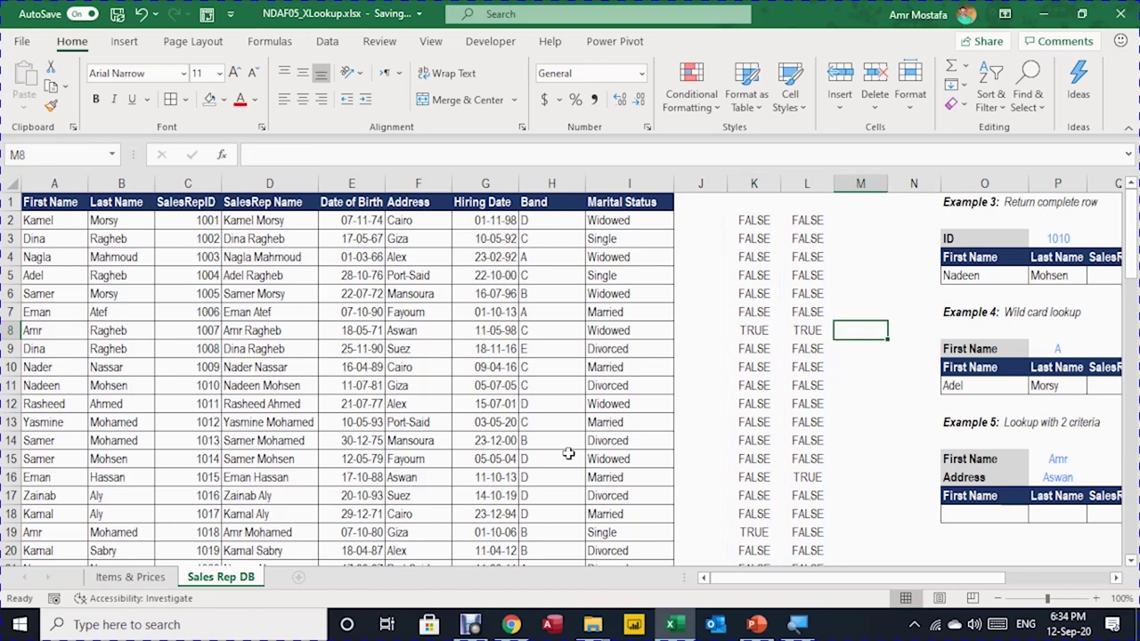
{"action": "key", "text": "Left"}
{"action": "key", "text": "Left"}
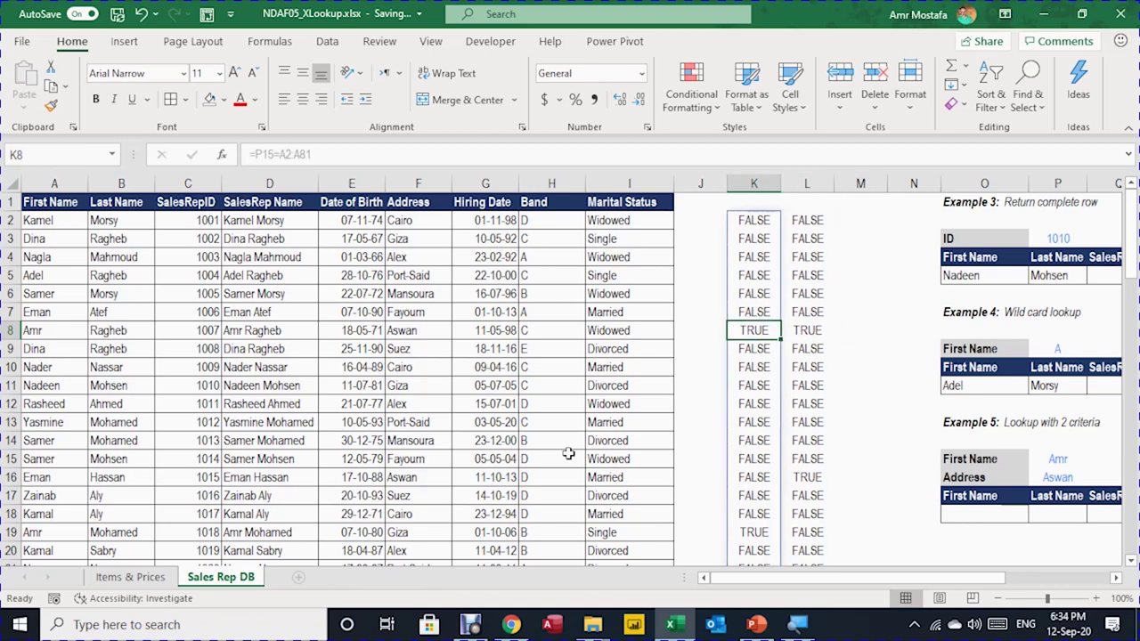
- Enter =K2*L2 in M2 to multiply the first results of the two criteria tests
{"action": "key", "text": "Right"}
{"action": "key", "text": "Right"}
{"action": "key", "text": "Up"}
{"action": "key", "text": "Up"}
{"action": "key", "text": "Up"}
{"action": "key", "text": "Up"}
{"action": "key", "text": "Up"}
{"action": "key", "text": "Up"}
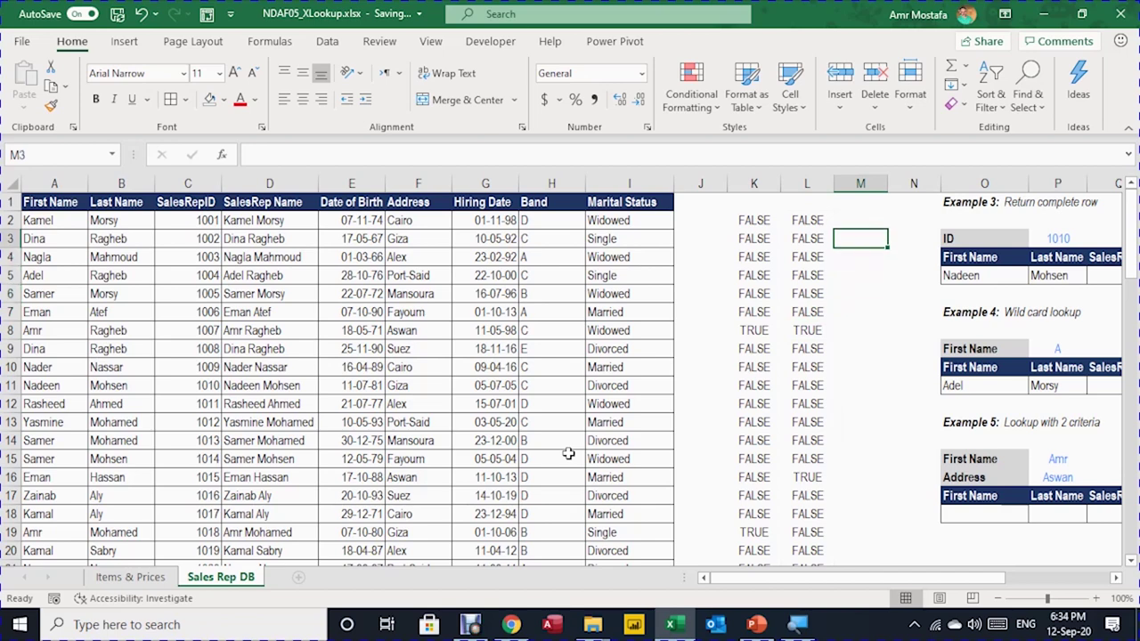
{"action": "type", "text": "="}
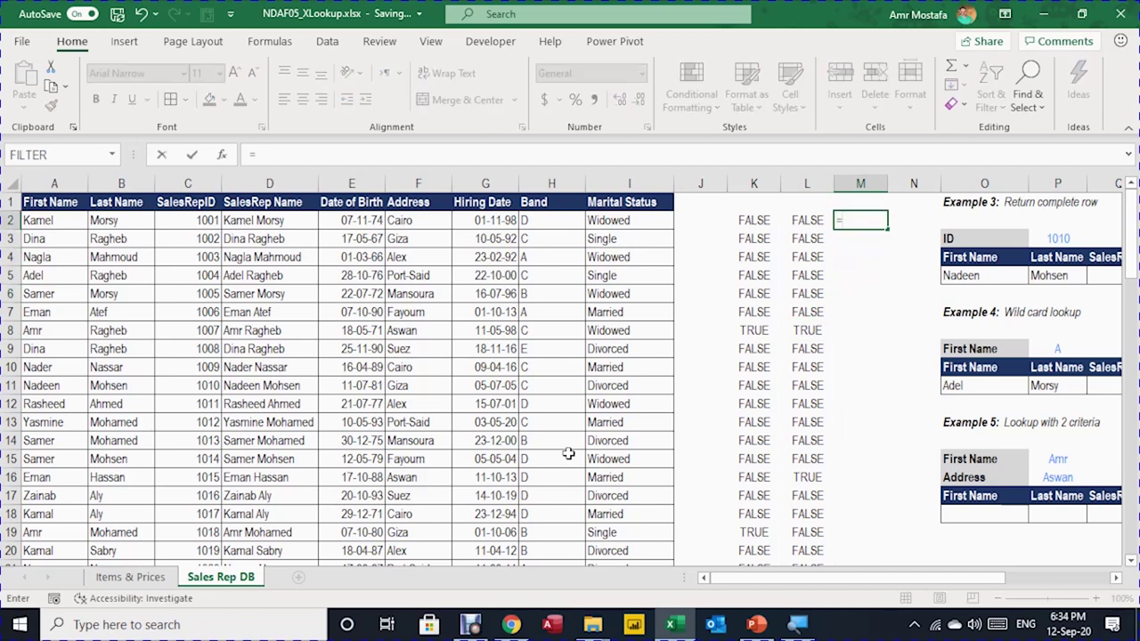
{"action": "key", "text": "Left"}
{"action": "key", "text": "Left"}
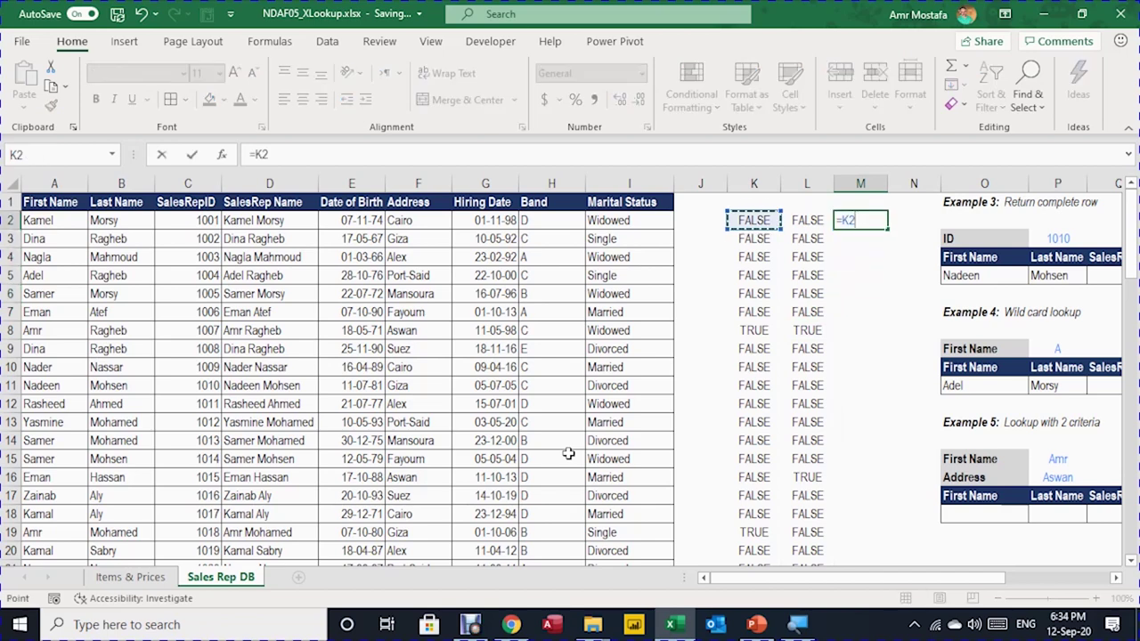
{"action": "type", "text": "\""}
{"action": "key", "text": "Left"}
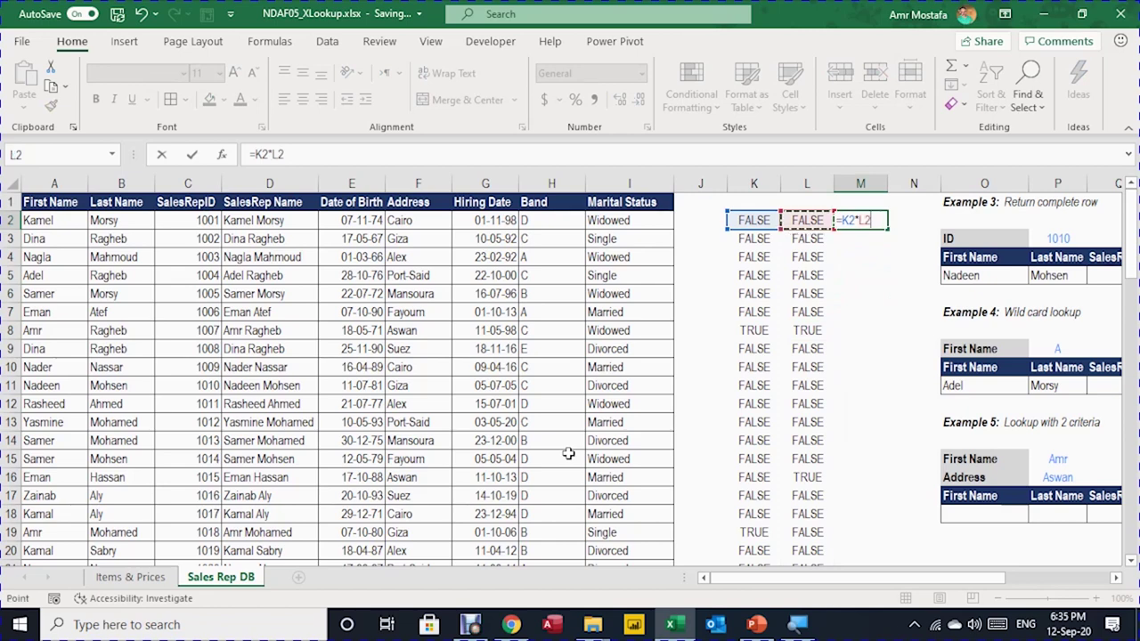
{"action": "key", "text": "ctrl+Return"}
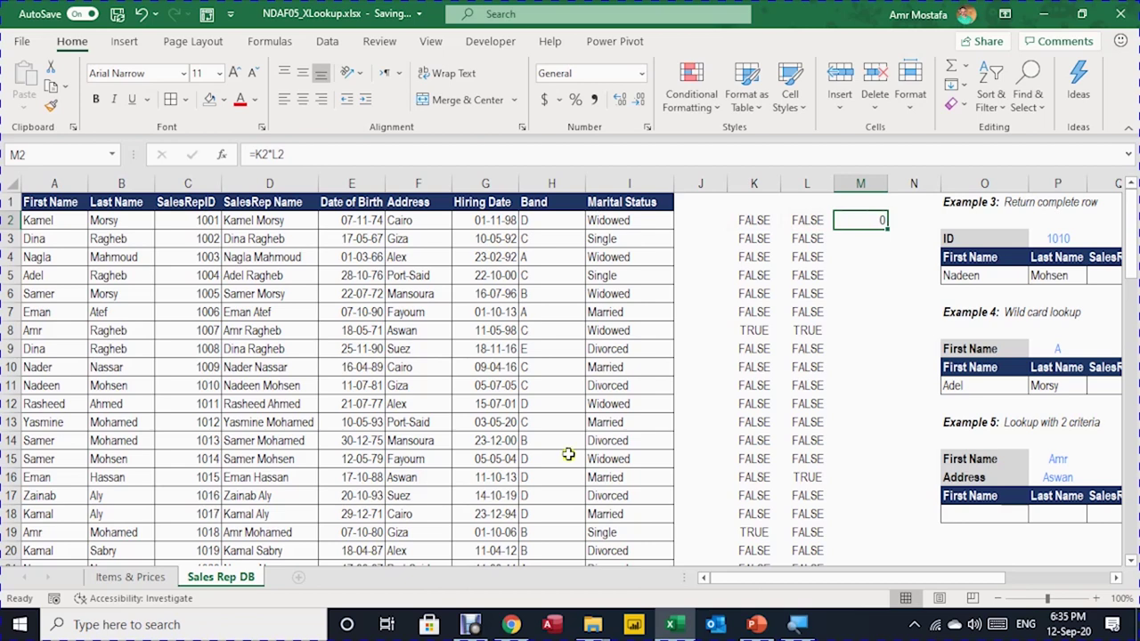
- Extend the M2 formula to the full spill ranges as =K2#*L2#
{"action": "left_click", "coordinate": [267, 155]}
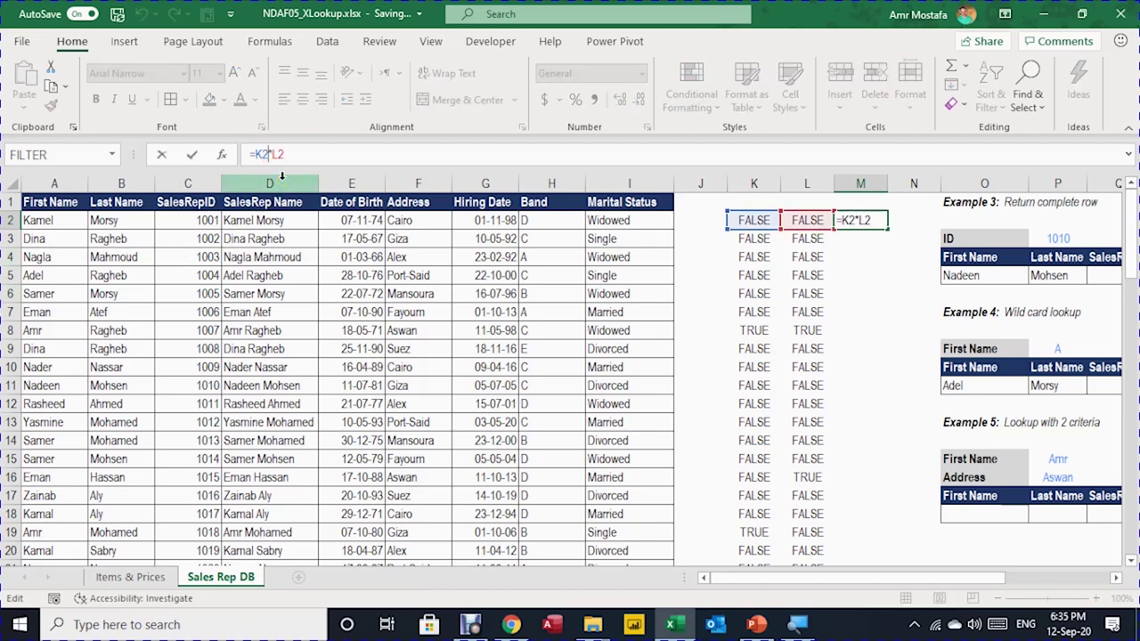
{"action": "type", "text": "#*L2"}
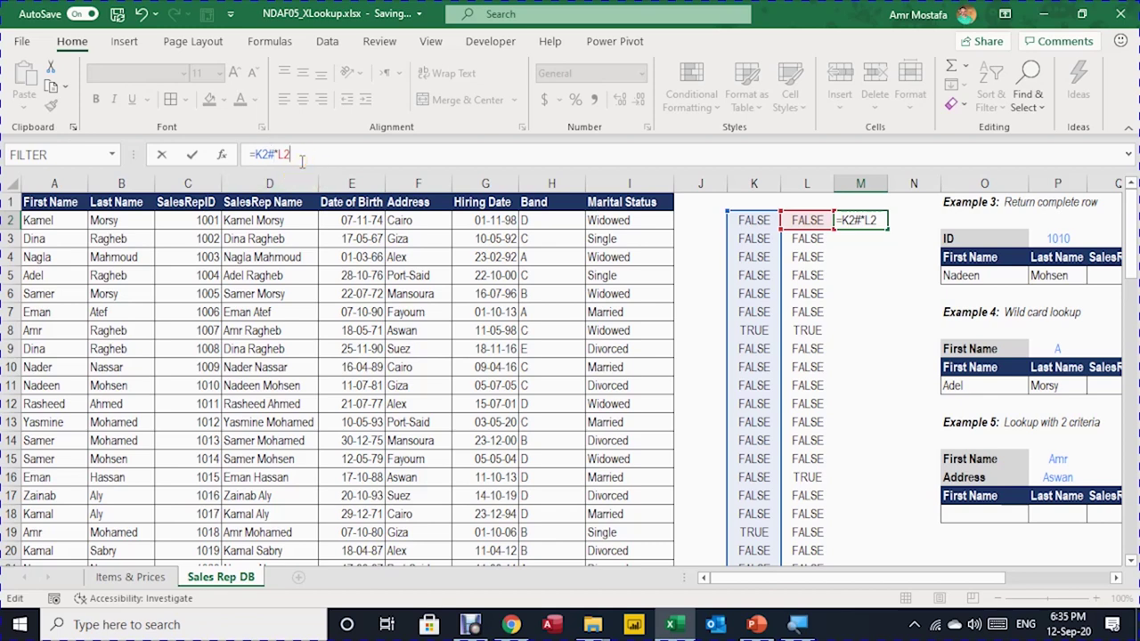
{"action": "type", "text": "#"}
{"action": "key", "text": "ctrl+Return"}
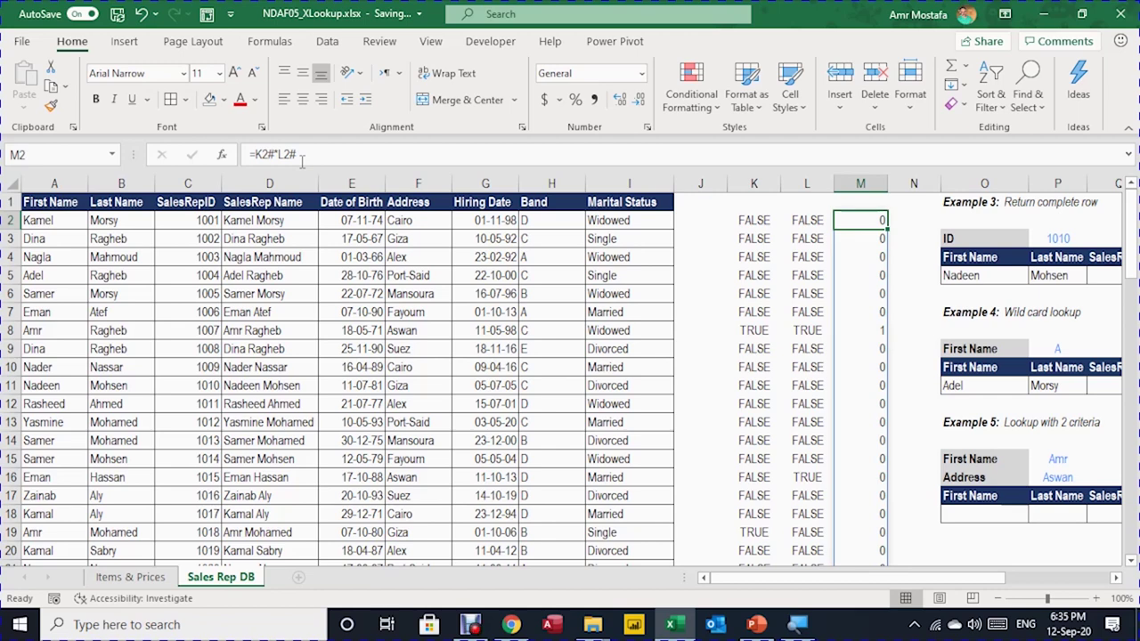
- Check the multiplied results in column M against the two criteria tests on row 8 and return to M2
{"action": "key", "text": "Down"}
{"action": "key", "text": "Down"}
{"action": "key", "text": "Down"}
{"action": "key", "text": "Down"}
{"action": "key", "text": "Down"}
{"action": "key", "text": "Down"}
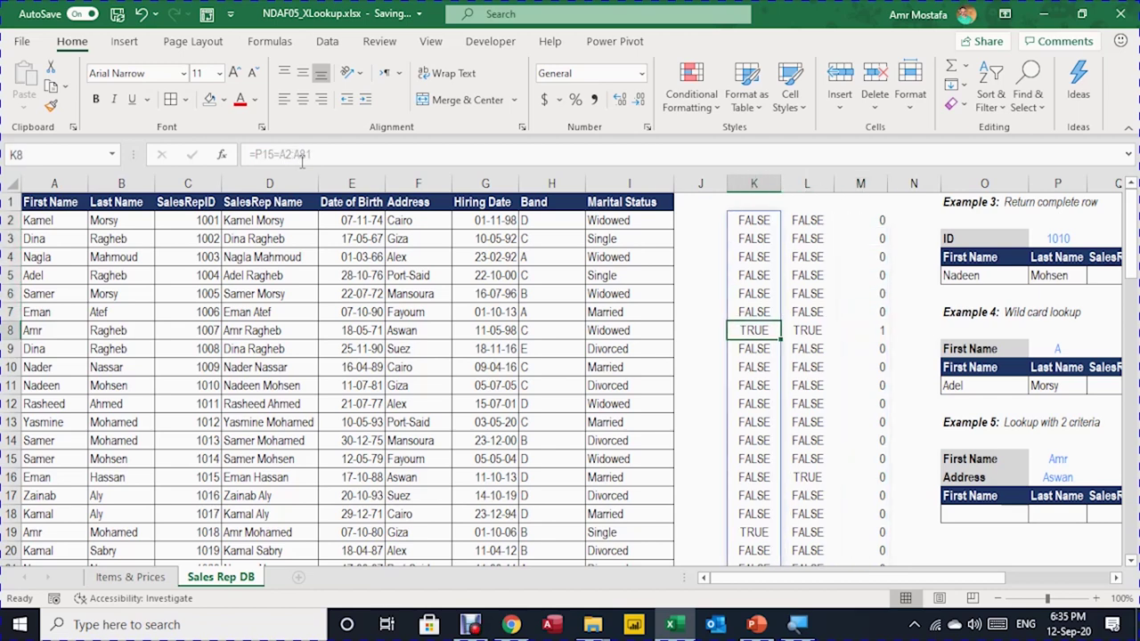
{"action": "key", "text": "Up"}
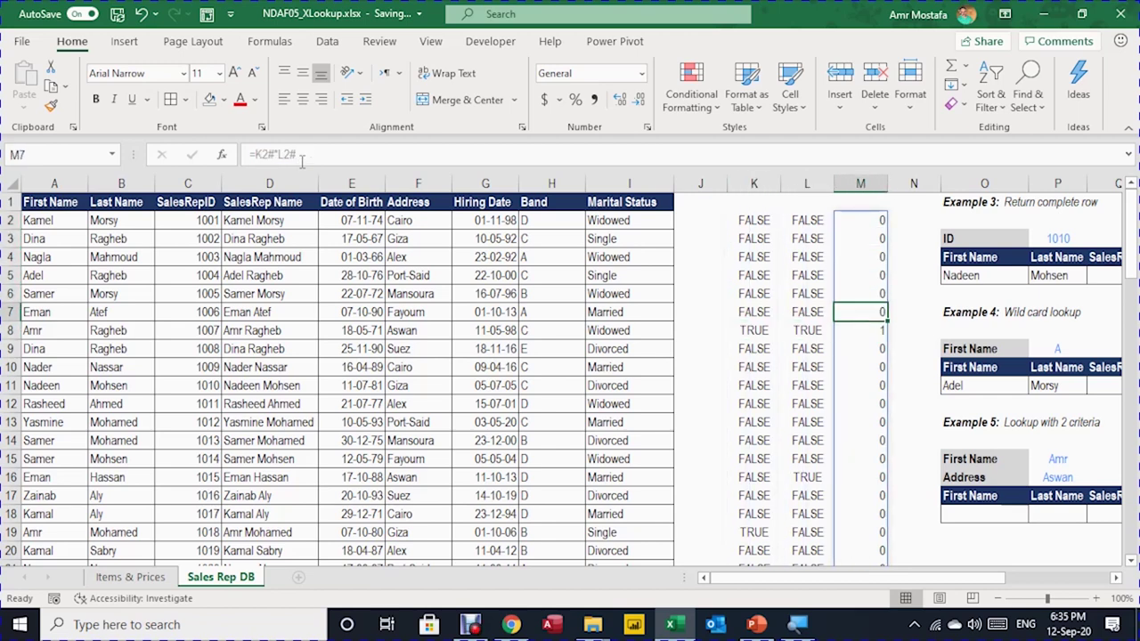
{"action": "key", "text": "Left"}
{"action": "key", "text": "Right"}
{"action": "key", "text": "Down"}
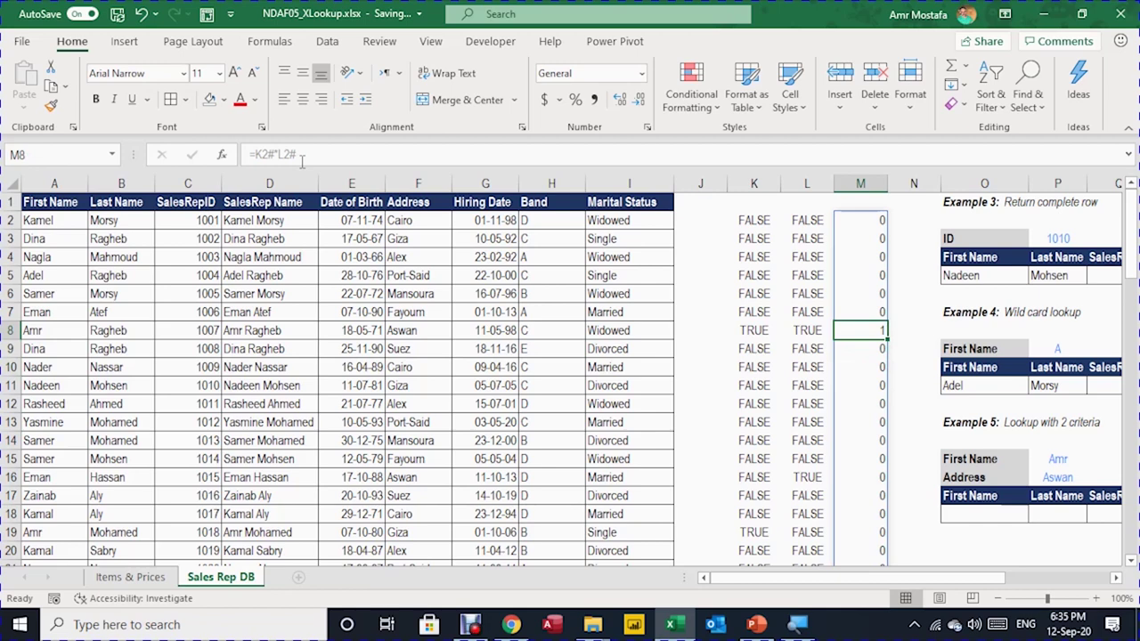
{"action": "key", "text": "Up"}
{"action": "key", "text": "Up"}
{"action": "key", "text": "Up"}
{"action": "key", "text": "Up"}
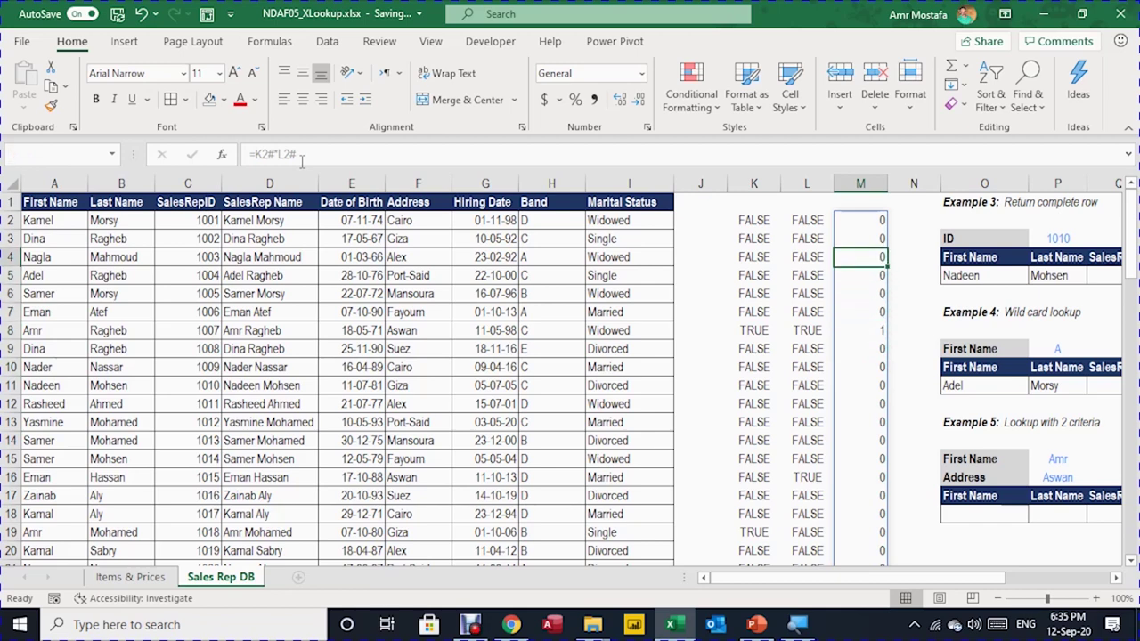
{"action": "key", "text": "Up"}
{"action": "key", "text": "Up"}
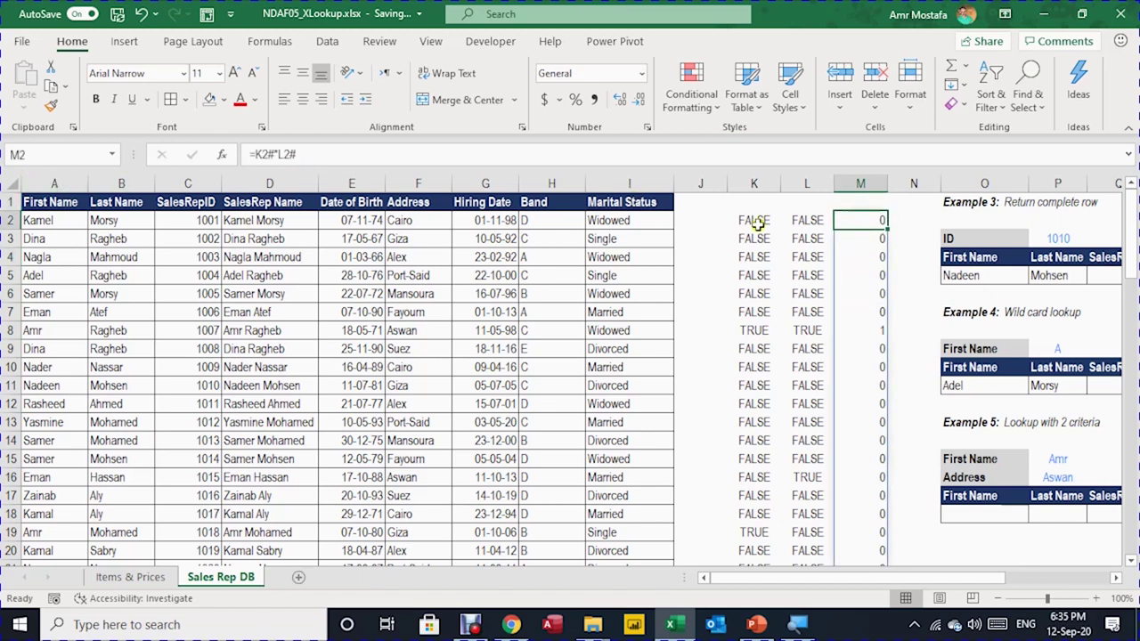
- Clear the address comparison formula P16=F2:F81 from L2
{"action": "left_click", "coordinate": [810, 223]}
{"action": "left_click_drag", "start_coordinate": [314, 154], "coordinate": [253, 155]}
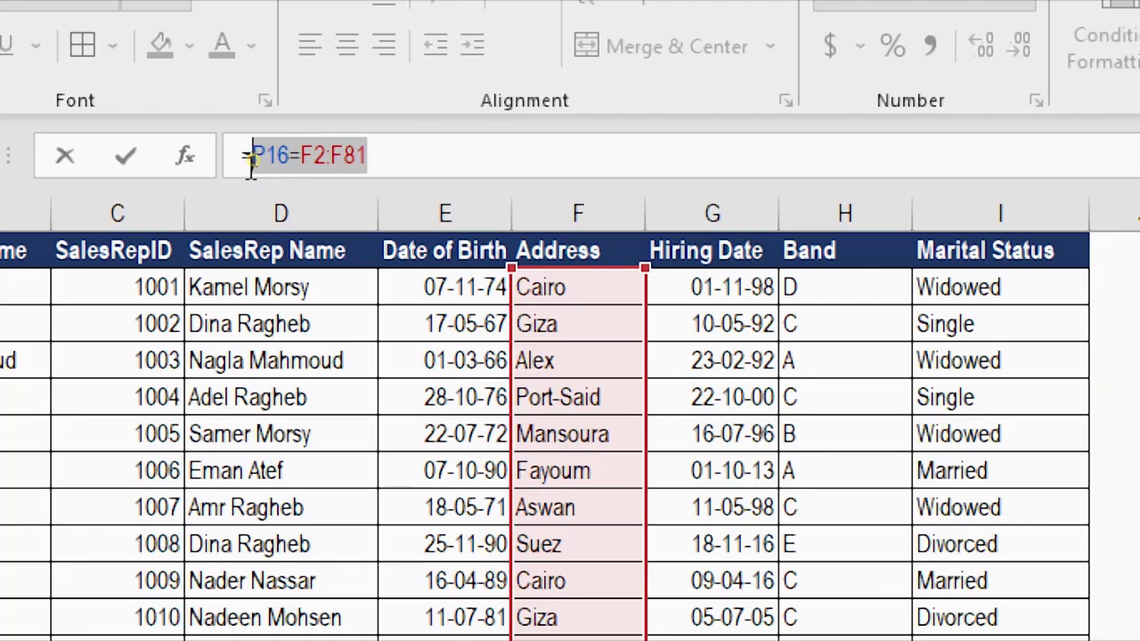
{"action": "key", "text": "BackSpace"}
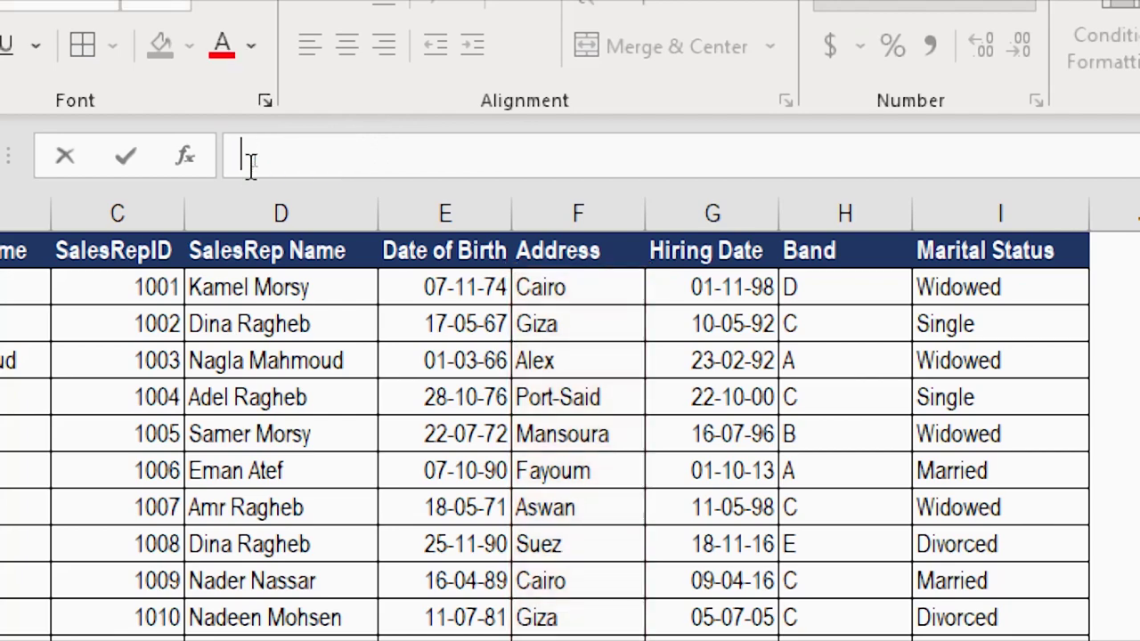
{"action": "key", "text": "Return"}
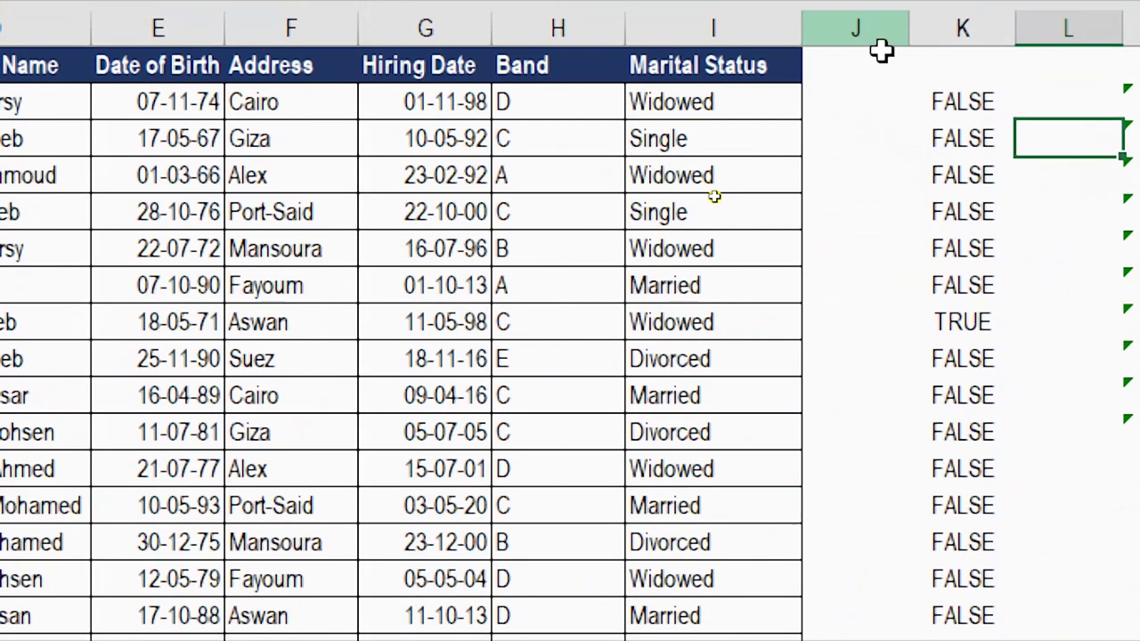
- Combine both criteria tests in K2 as =(P15=A2:A81)*(P16=F2:F81)
{"action": "left_click", "coordinate": [946, 105]}
{"action": "key", "text": "F2"}
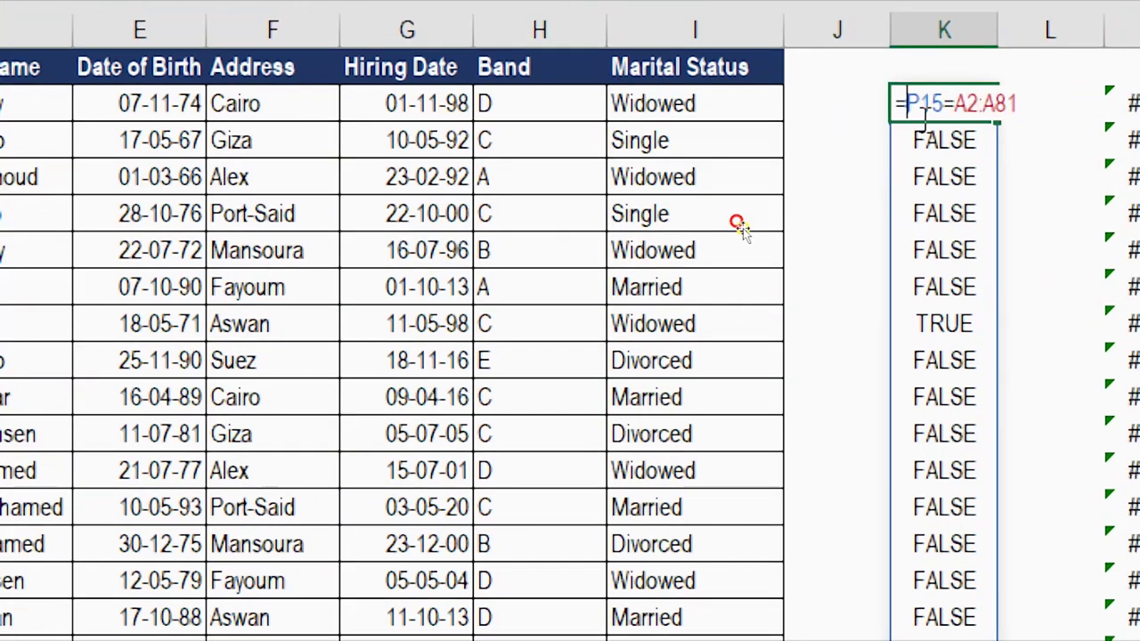
{"action": "type", "text": "(P15=A2:A81"}
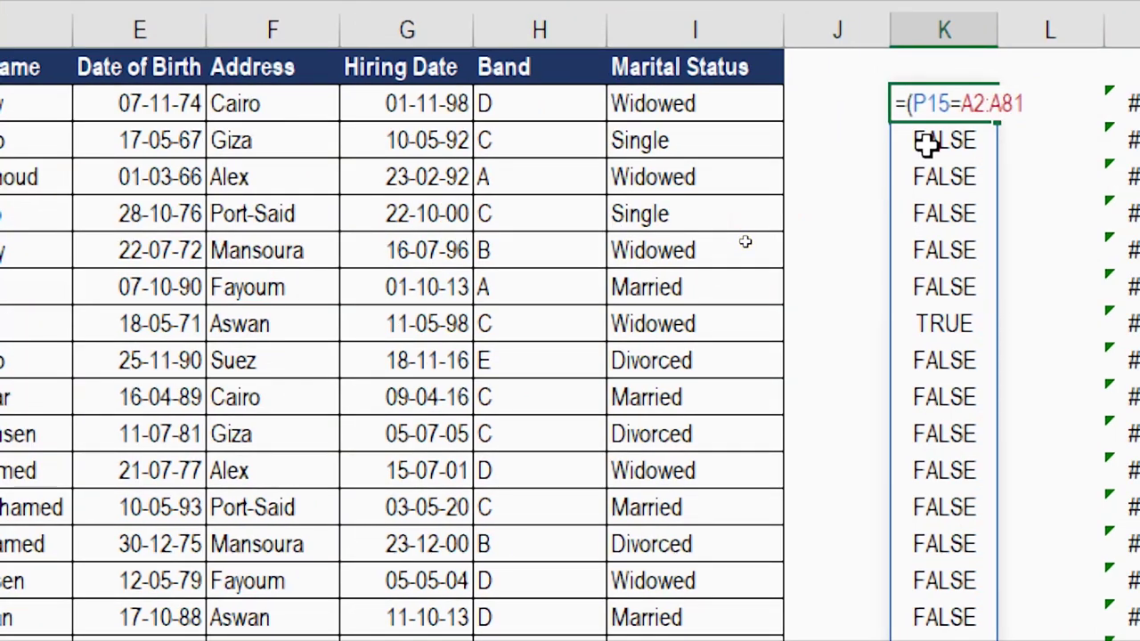
{"action": "type", "text": ")*"}
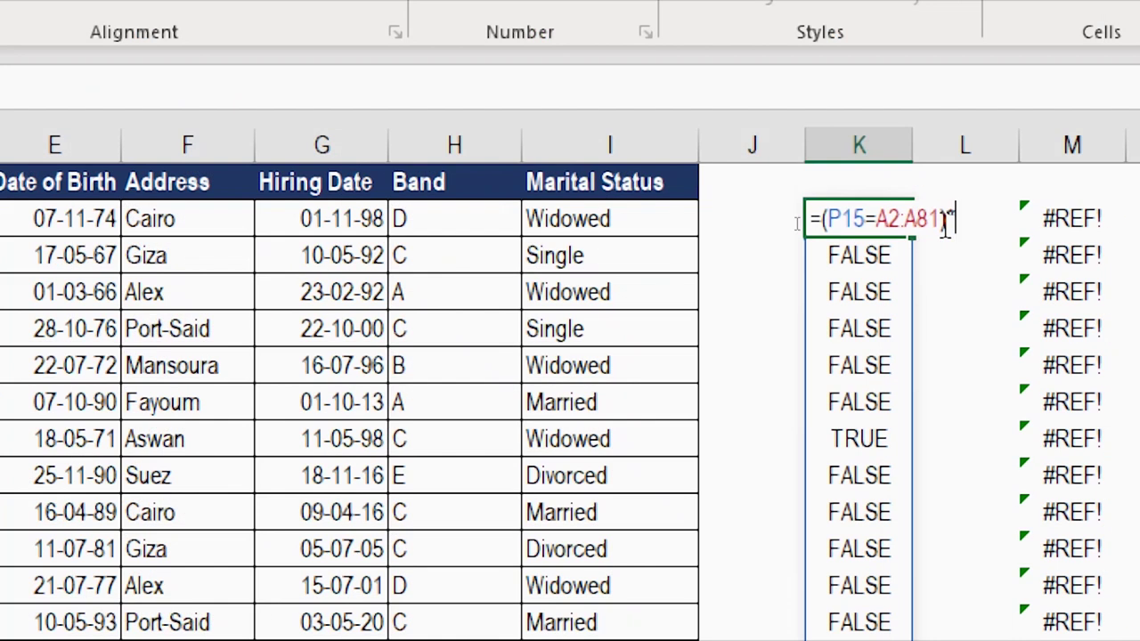
{"action": "type", "text": "(P16=F2:F81"}
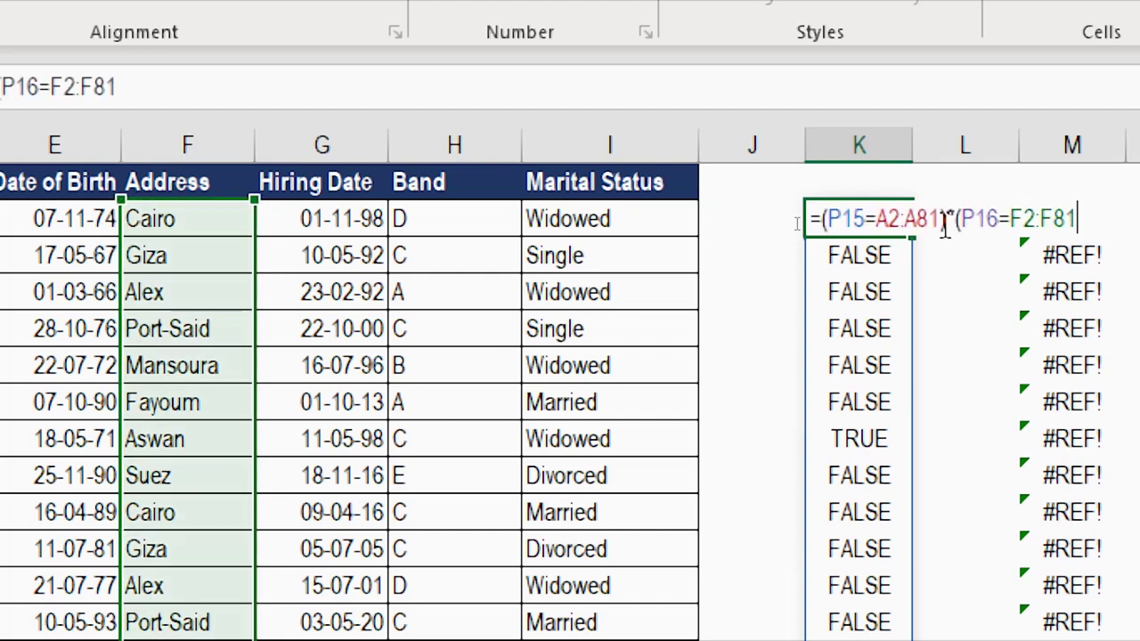
{"action": "type", "text": ")"}
{"action": "key", "text": "Return"}
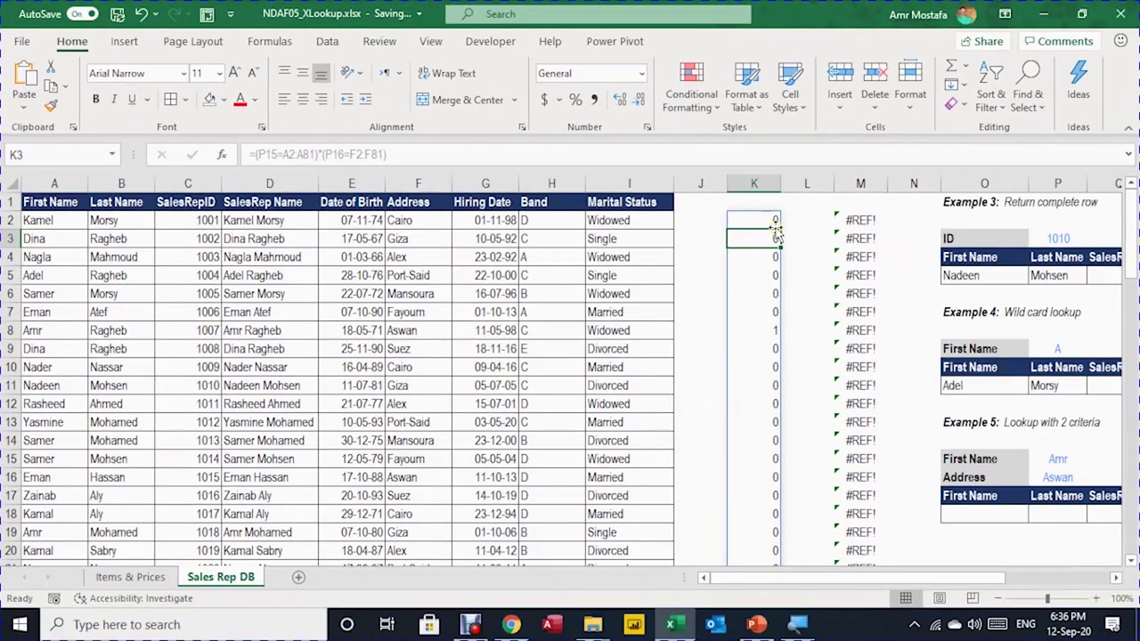
- Clear the obsolete =K2#*L2# formula from M2
{"action": "left_click", "coordinate": [787, 223]}
{"action": "left_click", "coordinate": [837, 218]}
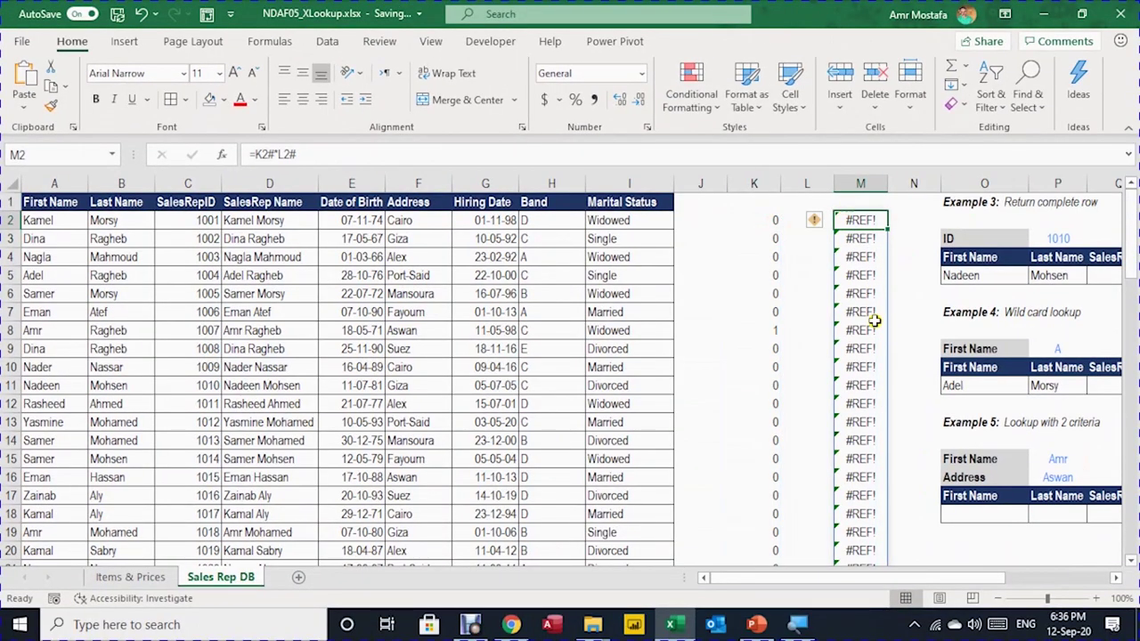
{"action": "key", "text": "Delete"}
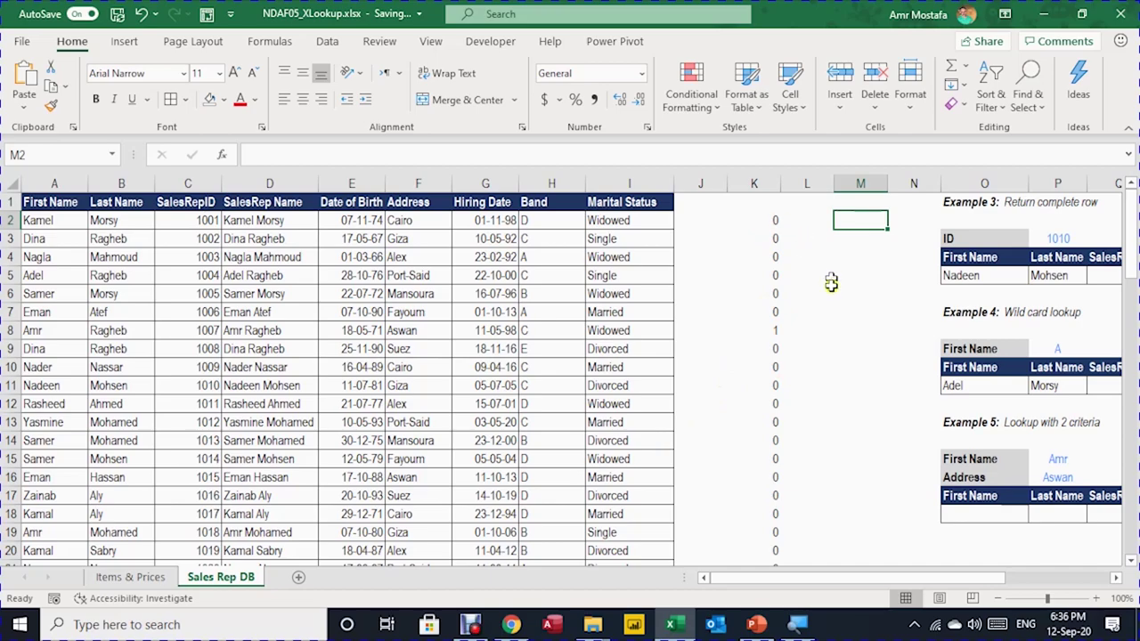
- Start an XLOOKUP formula in O18 with lookup value 1 and the K2# spill range as lookup array
{"action": "left_click", "coordinate": [977, 515]}
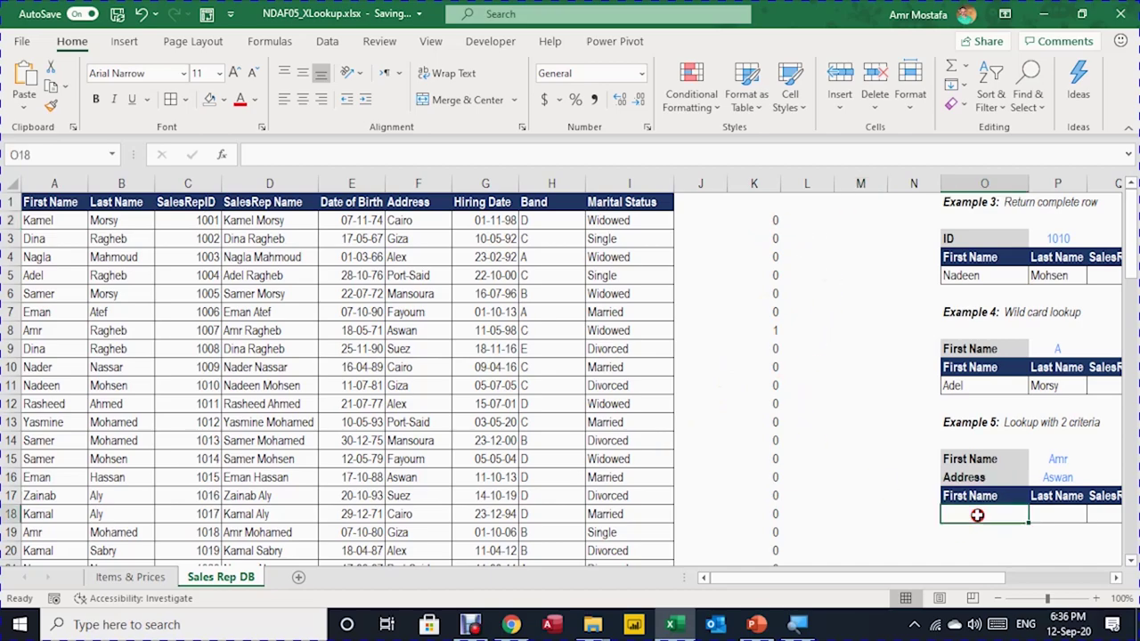
{"action": "type", "text": "=x"}
{"action": "type", "text": "l"}
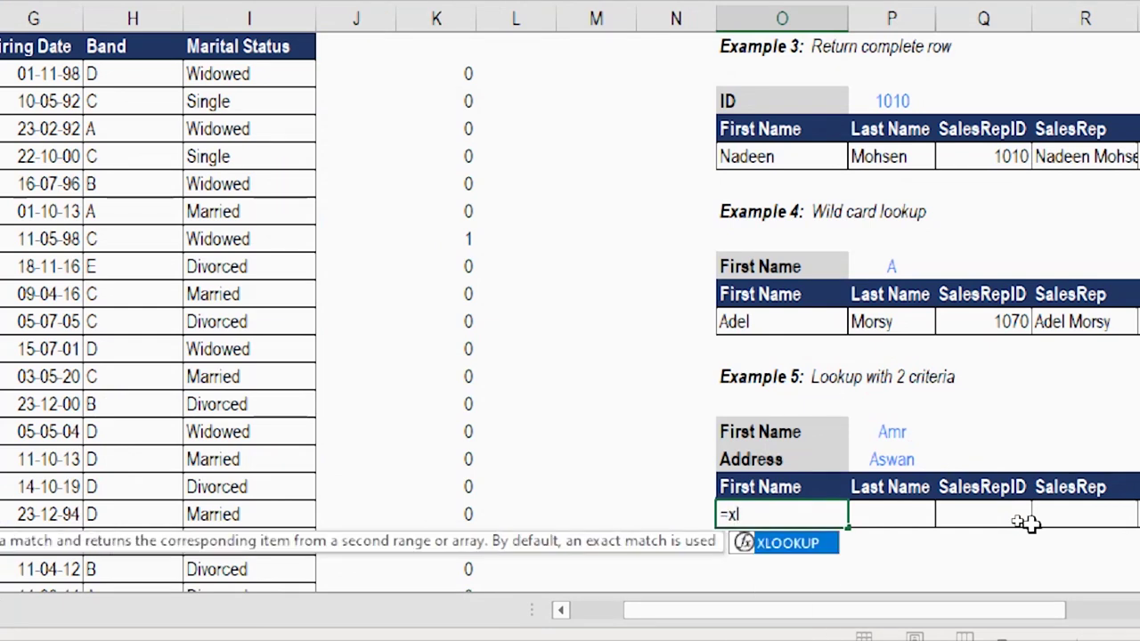
{"action": "key", "text": "Tab"}
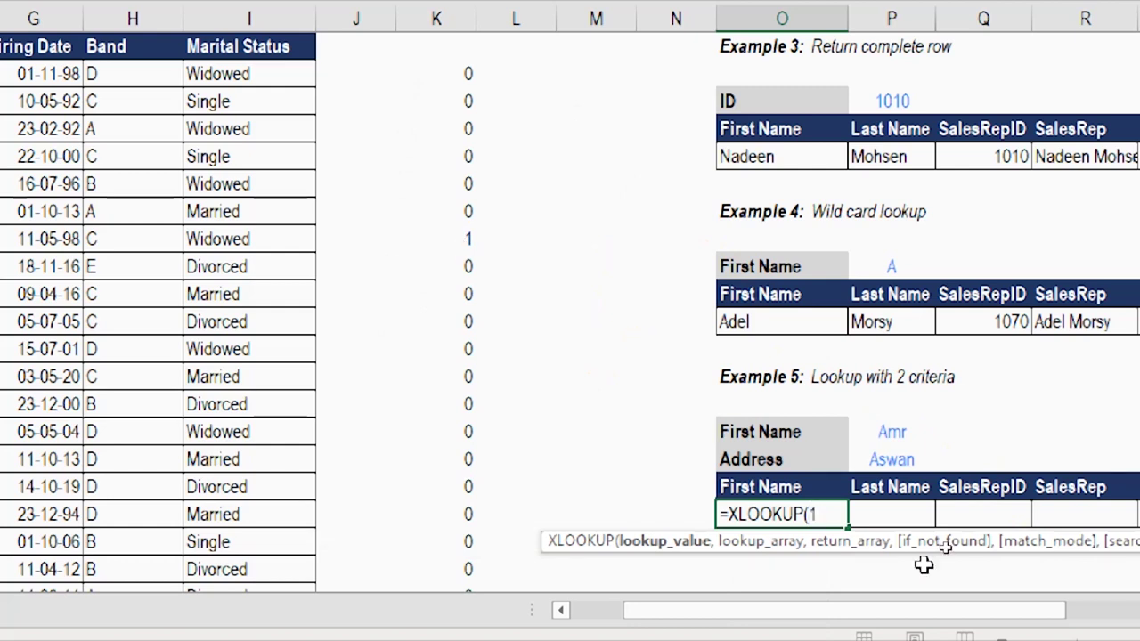
{"action": "type", "text": ","}
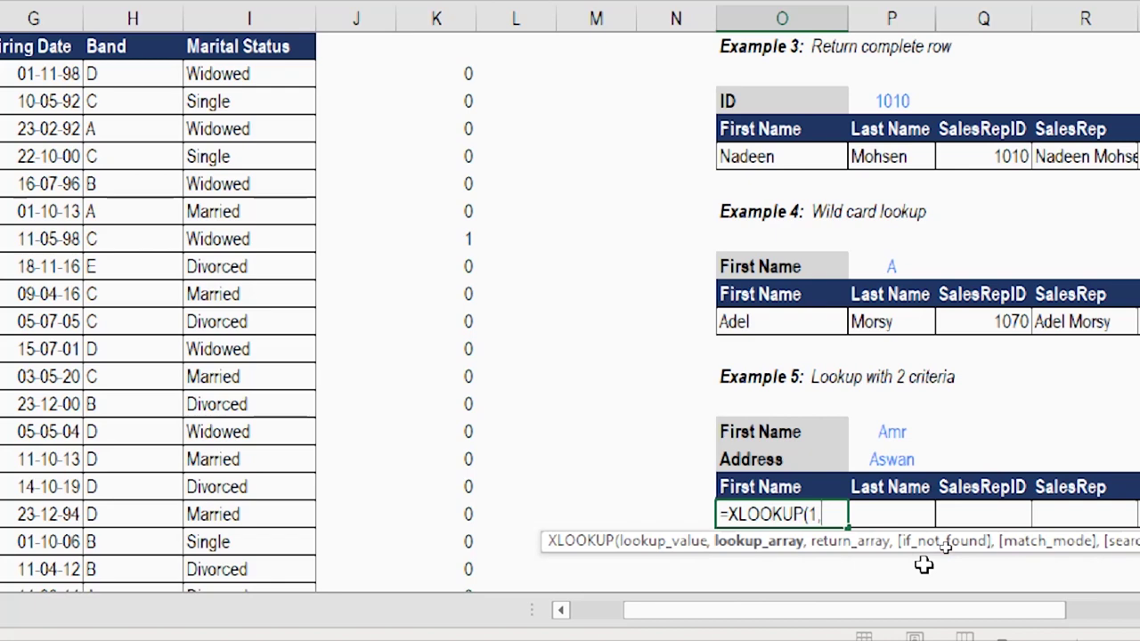
{"action": "left_click", "coordinate": [470, 72]}
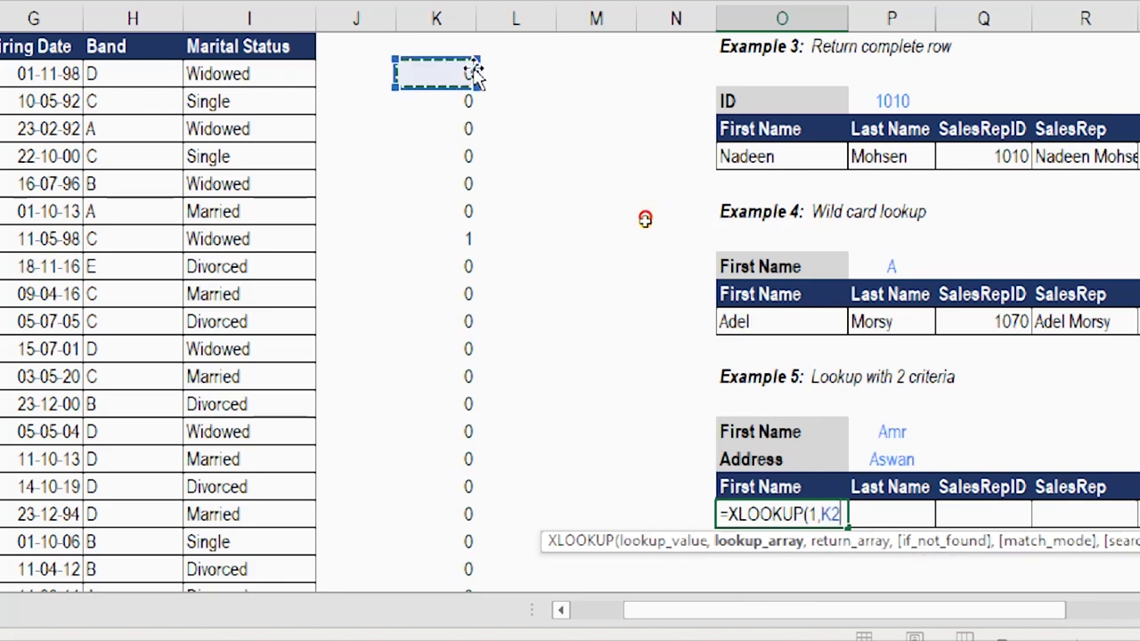
{"action": "key", "text": "ctrl+shift+Down"}
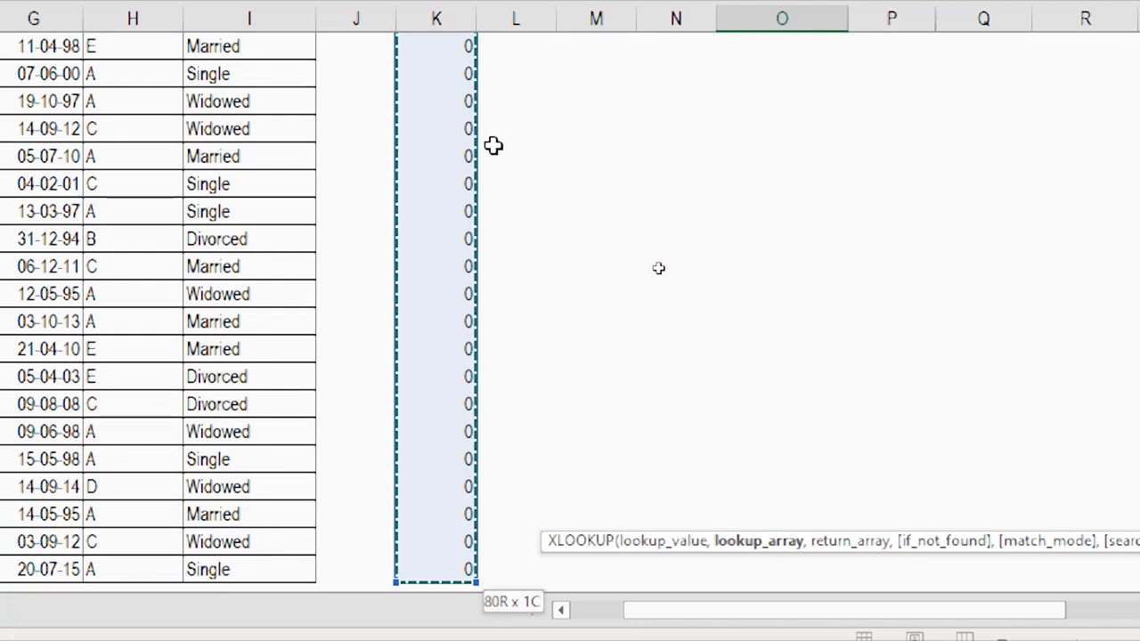
{"action": "type", "text": ","}
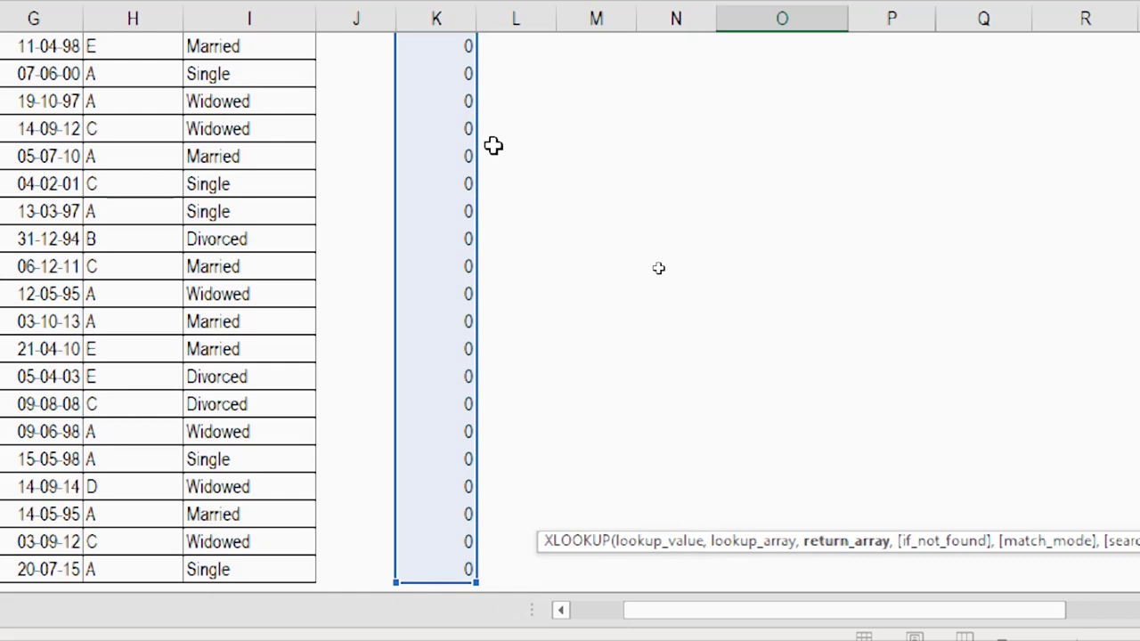
- Complete the O18 XLOOKUP with return array A2:I81 and the if-not-found text "Please Chcek"
{"action": "left_click_drag", "start_coordinate": [318, 570], "coordinate": [233, 568]}
{"action": "type", "text": ","}
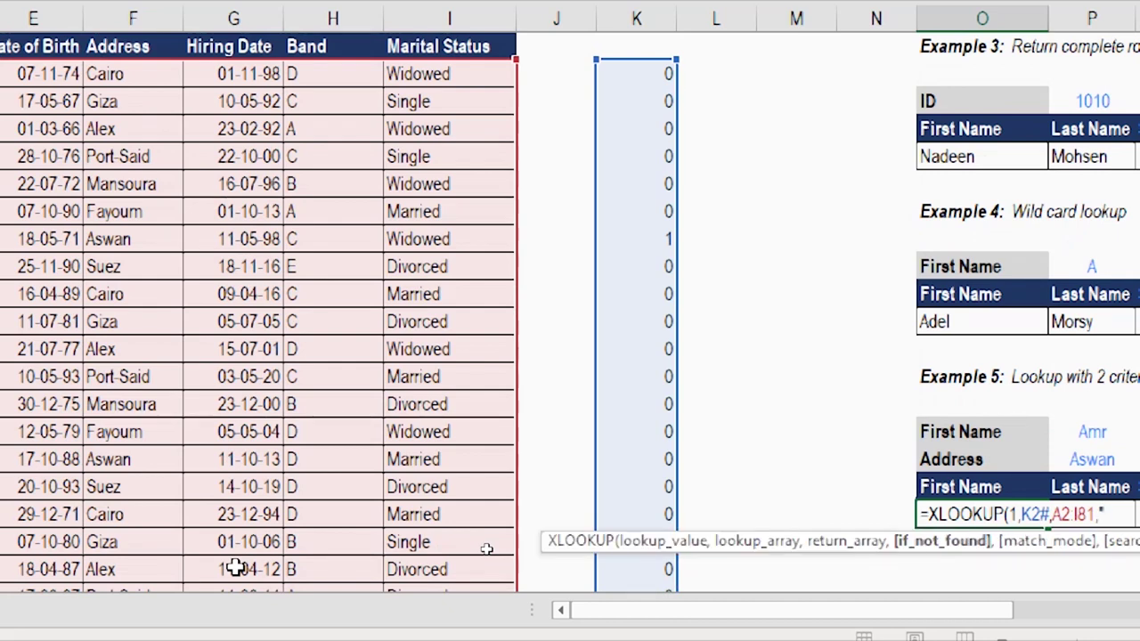
{"action": "type", "text": "\"Please Chcek\""}
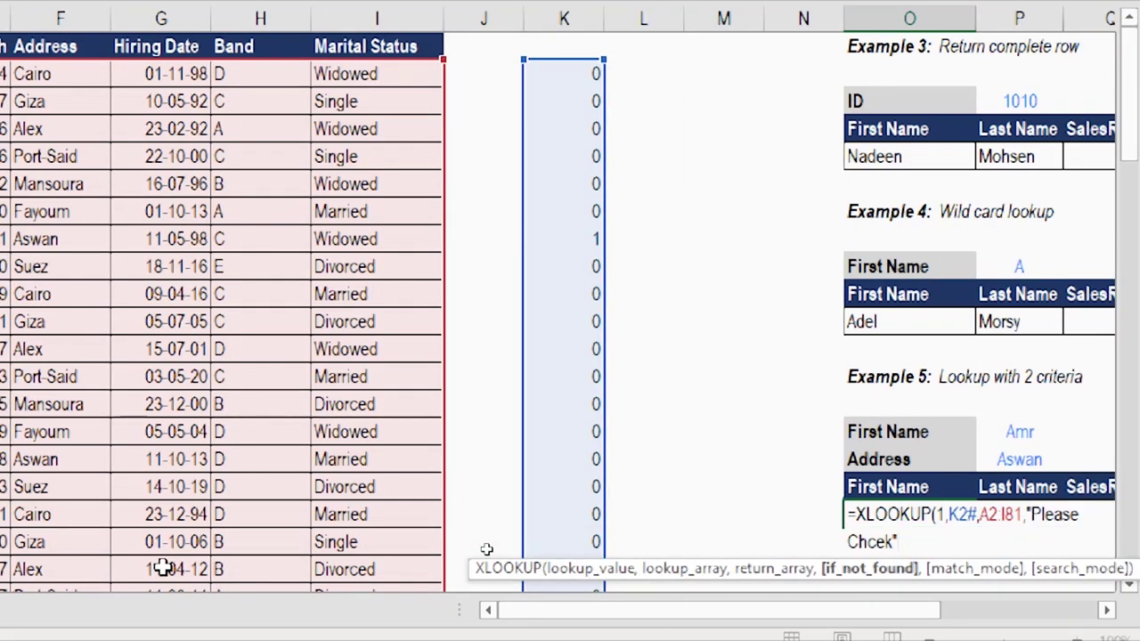
{"action": "type", "text": ")"}
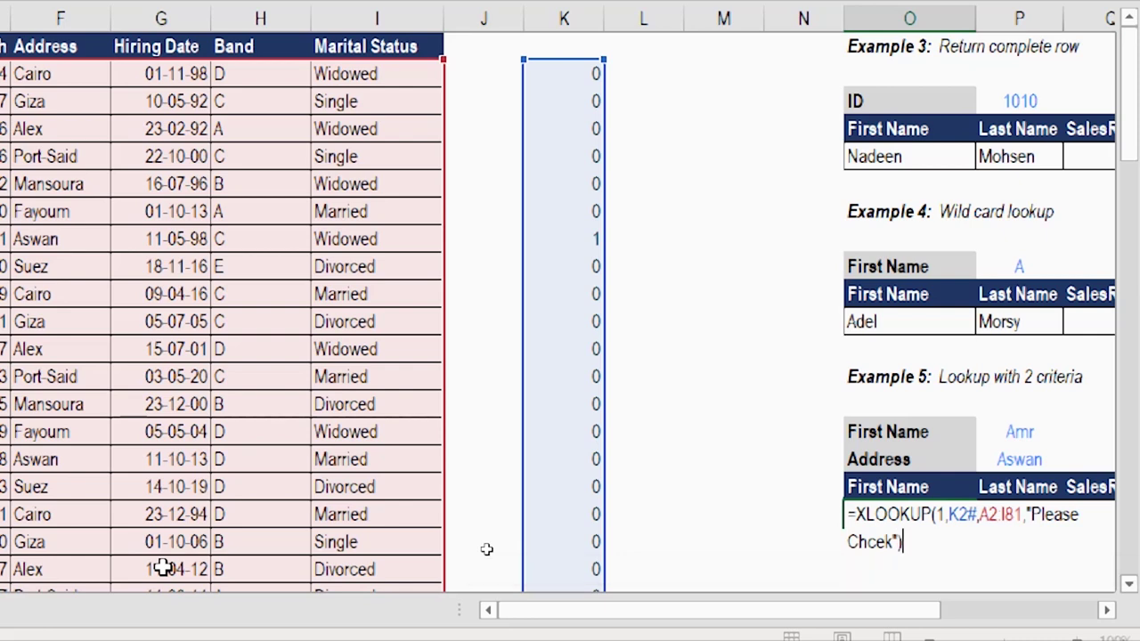
{"action": "key", "text": "Return"}
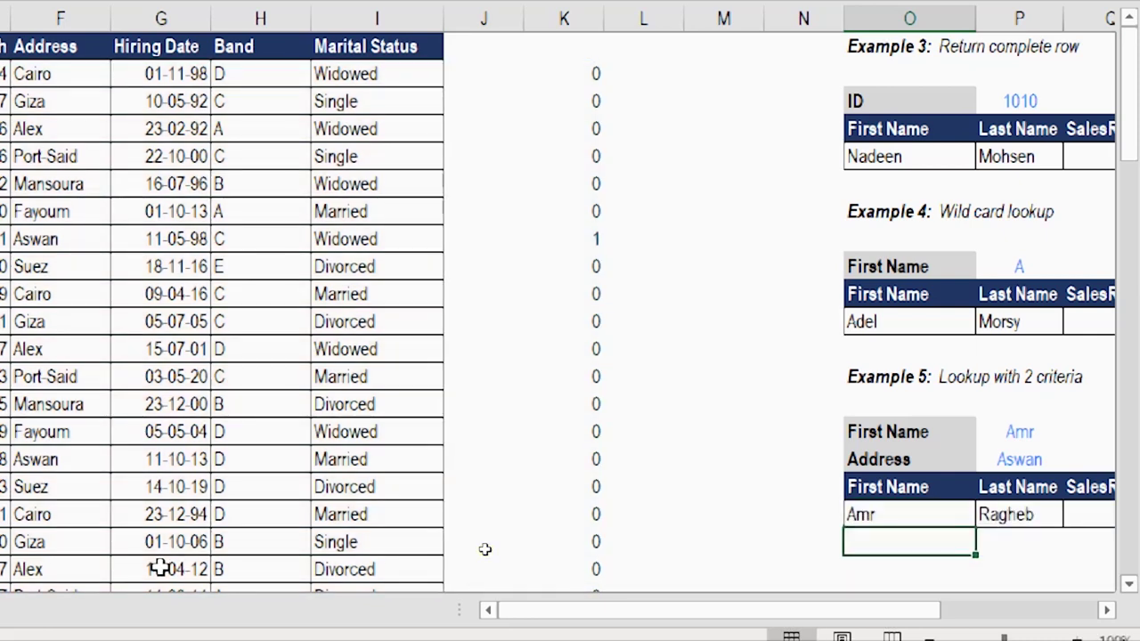
- Review the record returned across row 18 for Example 5, from first name to marital status
{"action": "key", "text": "Up"}
{"action": "key", "text": "Right"}
{"action": "key", "text": "Right"}
{"action": "key", "text": "Right"}
{"action": "key", "text": "Right"}
{"action": "key", "text": "Right"}
{"action": "key", "text": "Right"}
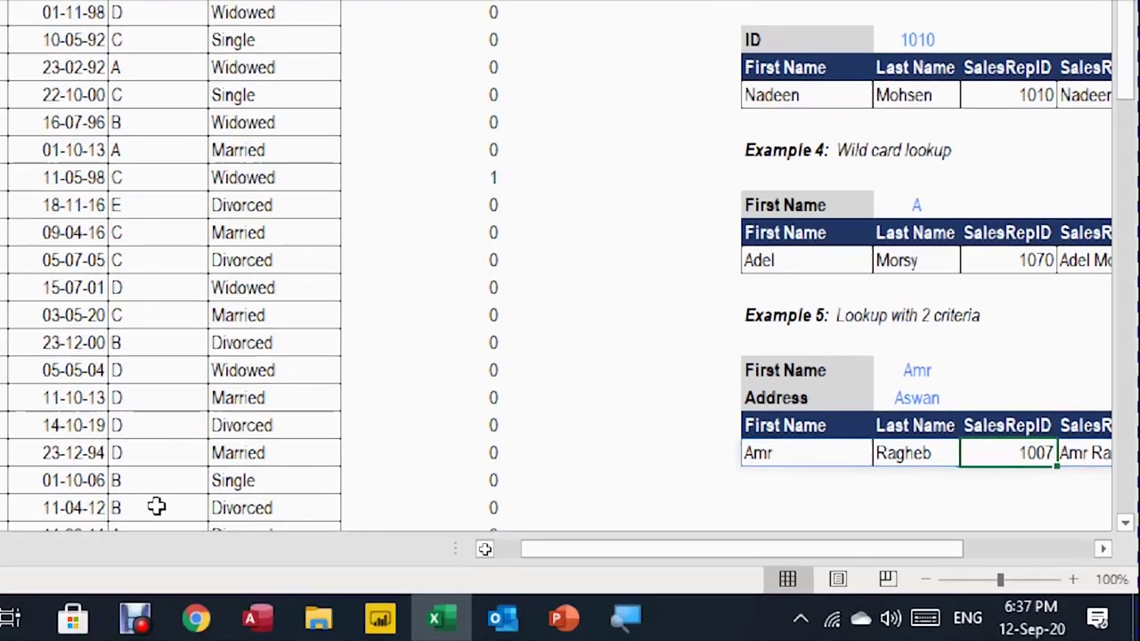
{"action": "key", "text": "Right"}
{"action": "key", "text": "Right"}
{"action": "key", "text": "Left"}
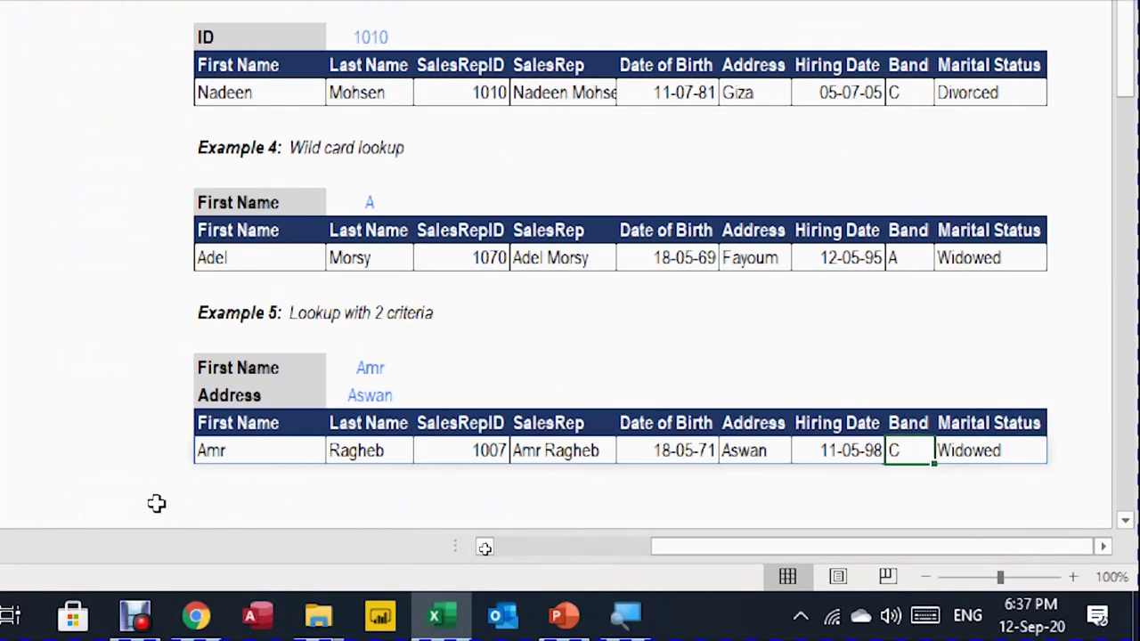
{"action": "key", "text": "Left"}
{"action": "key", "text": "Left"}
{"action": "key", "text": "Left"}
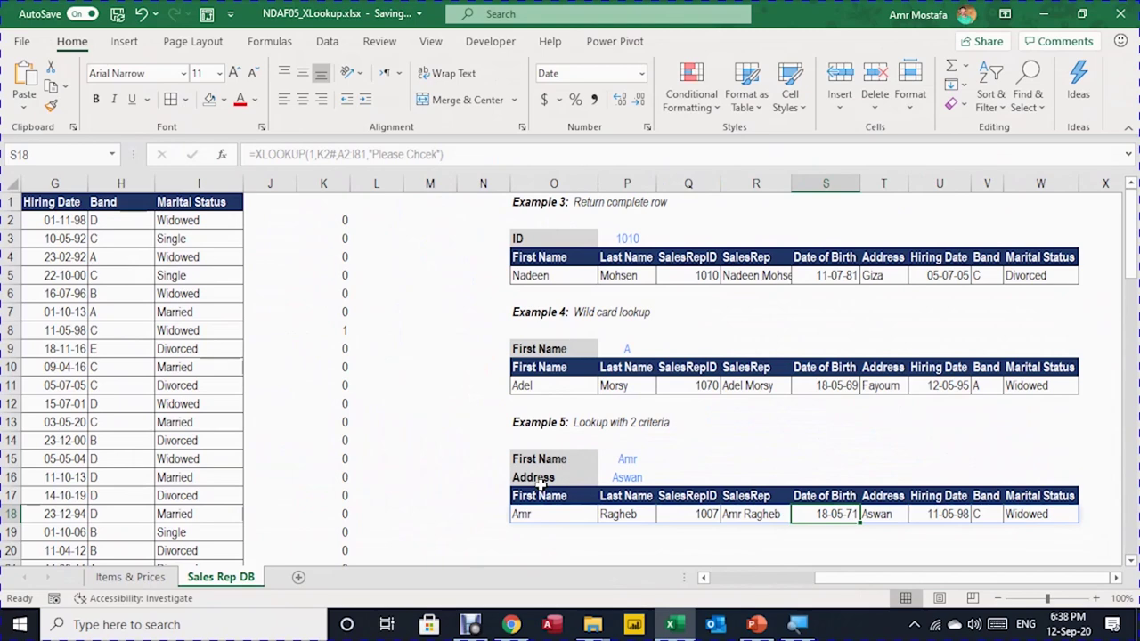
- Compare the Example 5 result with the source record on row 8 and its match flag in column K
{"action": "left_click", "coordinate": [347, 331]}
{"action": "key", "text": "Left"}
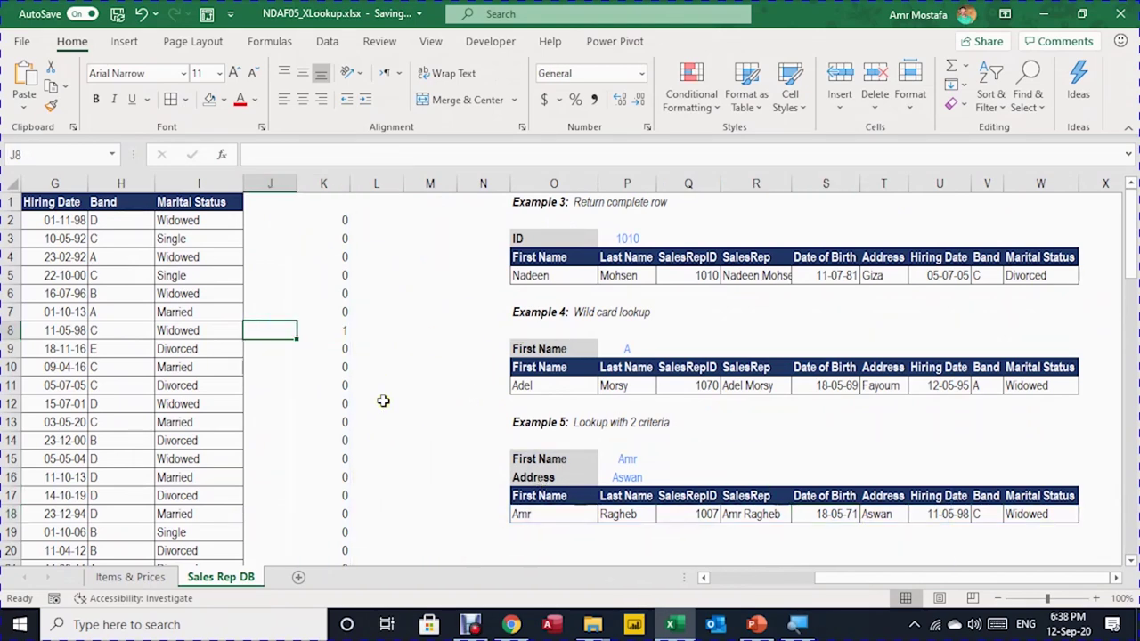
{"action": "key", "text": "Left"}
{"action": "key", "text": "ctrl+Left"}
{"action": "key", "text": "Right"}
{"action": "key", "text": "Right"}
{"action": "key", "text": "Right"}
{"action": "key", "text": "Right"}
{"action": "key", "text": "Right"}
{"action": "key", "text": "Right"}
{"action": "key", "text": "Right"}
{"action": "key", "text": "Right"}
{"action": "key", "text": "Right"}
{"action": "key", "text": "Right"}
{"action": "key", "text": "Right"}
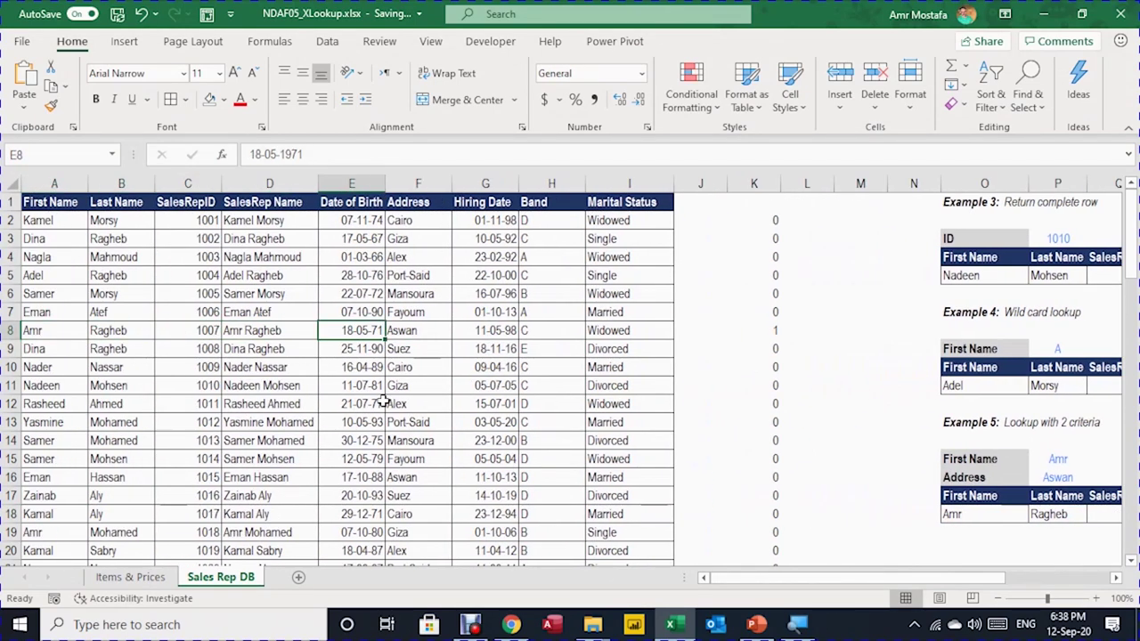
{"action": "key", "text": "Left"}
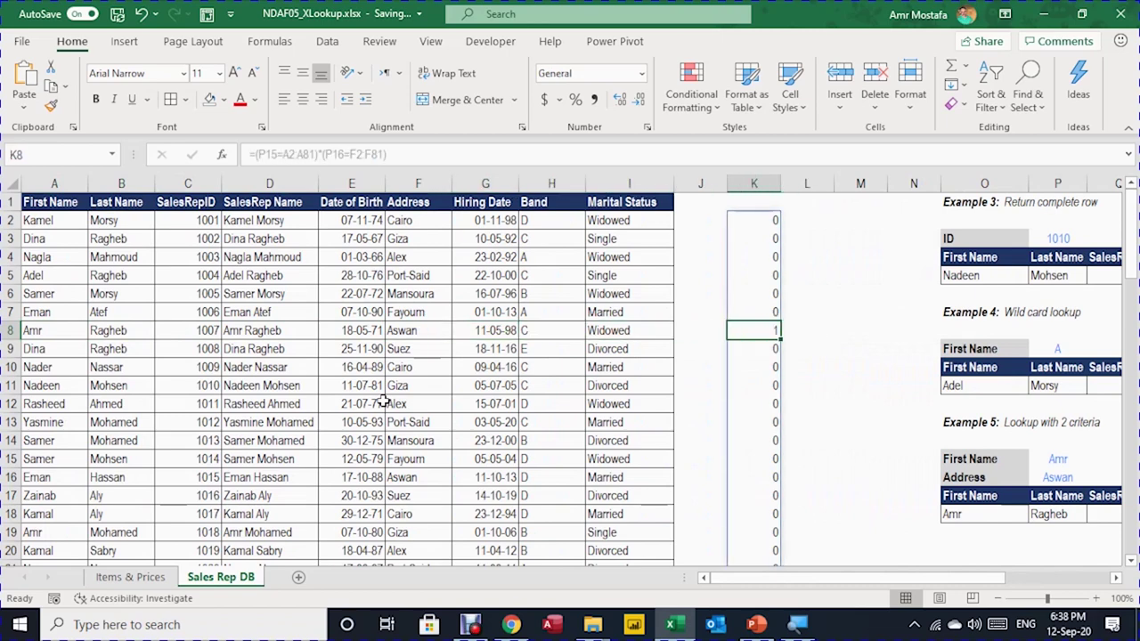
- Cut the expression (P15=A2:A81)*(P16=F2:F81) out of K2 and leave the cell empty
{"action": "key", "text": "Up"}
{"action": "key", "text": "Up"}
{"action": "key", "text": "Up"}
{"action": "key", "text": "Up"}
{"action": "key", "text": "Up"}
{"action": "key", "text": "Up"}
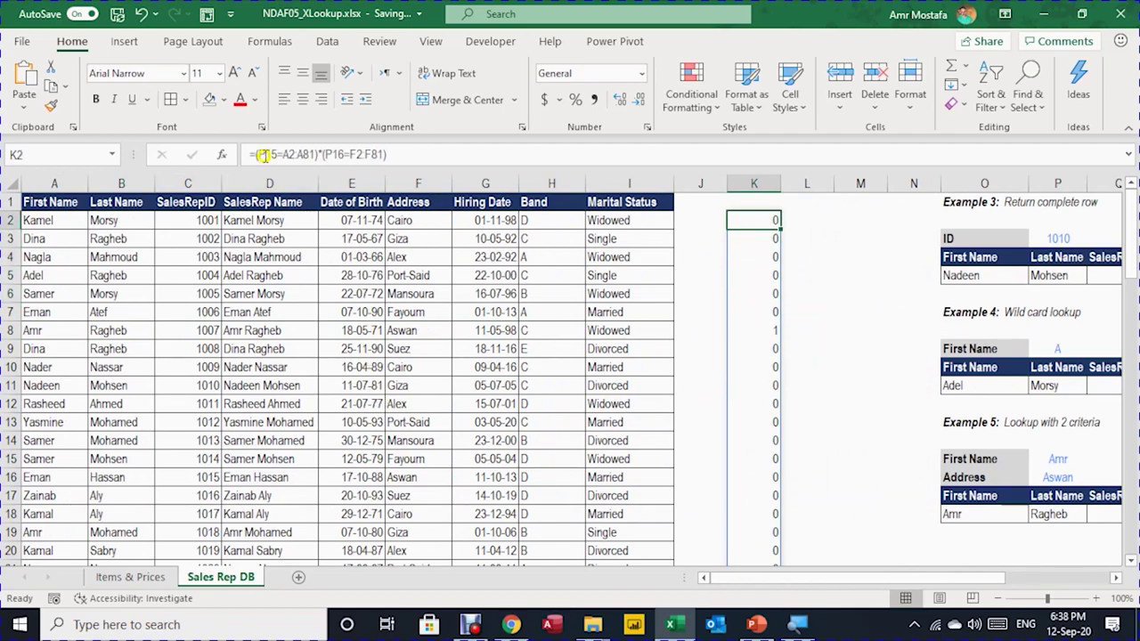
{"action": "left_click_drag", "start_coordinate": [257, 154], "coordinate": [413, 156]}
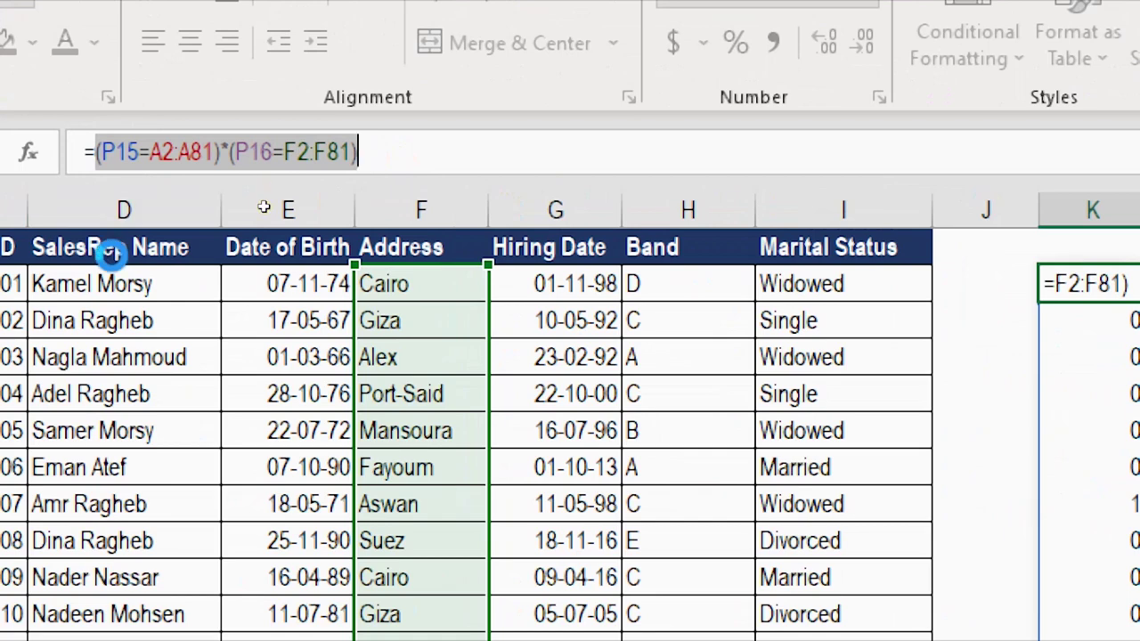
{"action": "key", "text": "BackSpace"}
{"action": "key", "text": "BackSpace"}
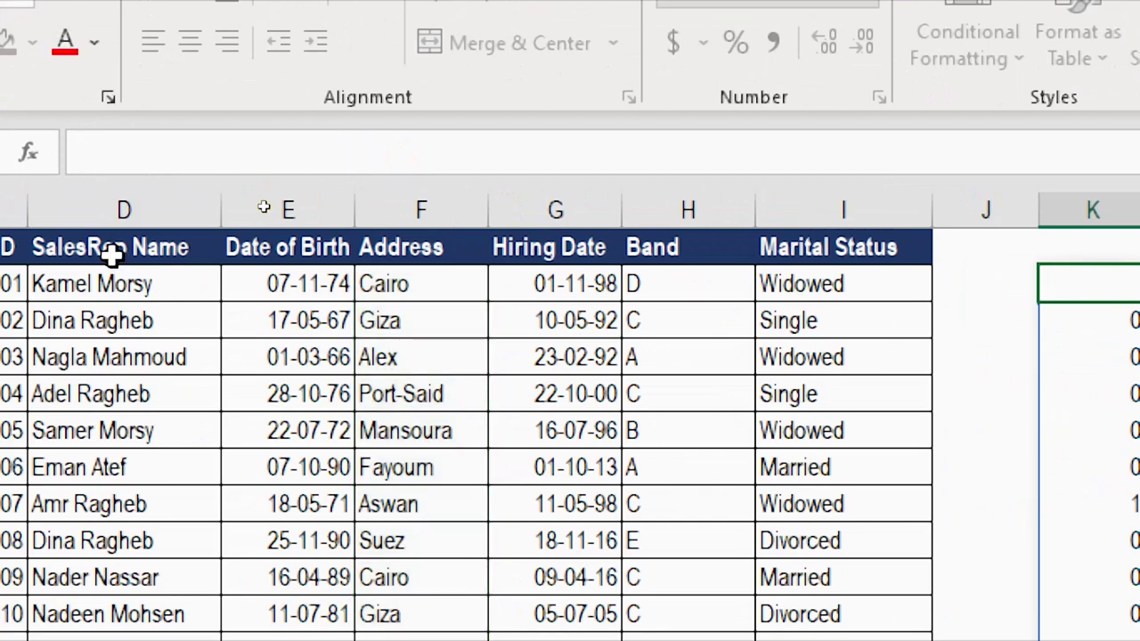
{"action": "key", "text": "Return"}
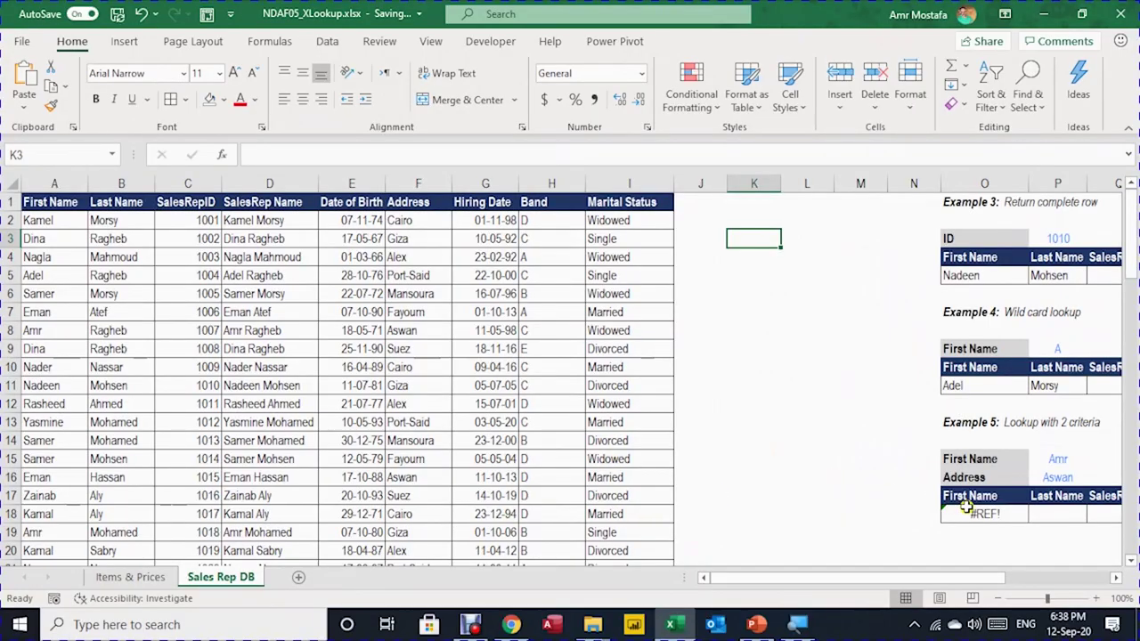
- Replace the lookup array in O18's XLOOKUP with (P15=A2:A81)*(P16=F2:F81) and check the returned row
{"action": "double_click", "coordinate": [841, 633]}
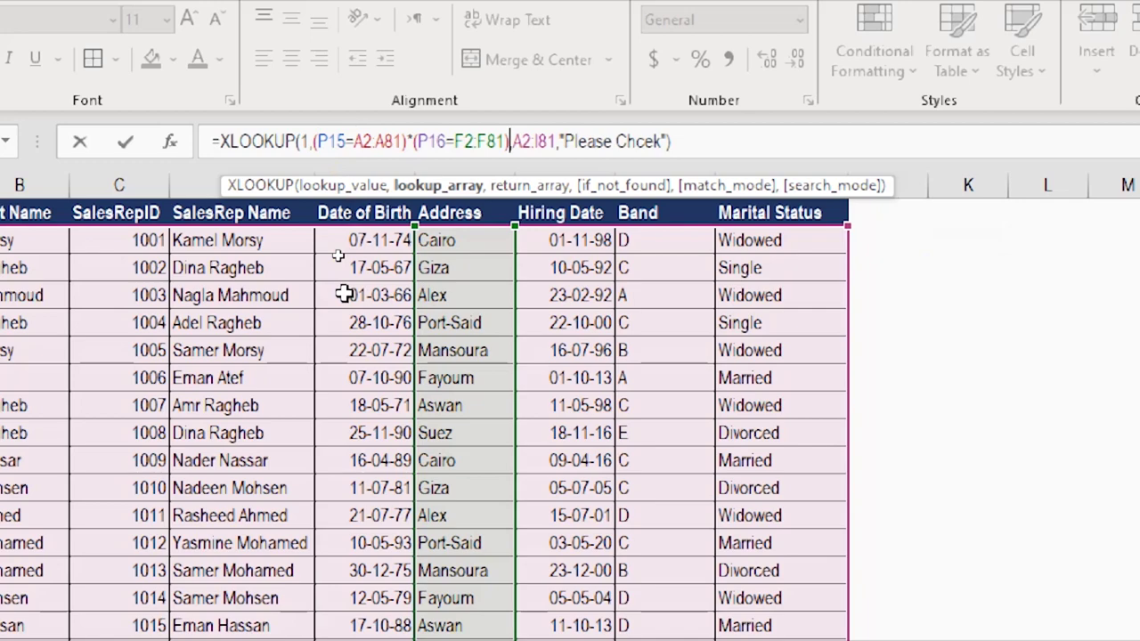
{"action": "key", "text": "Return"}
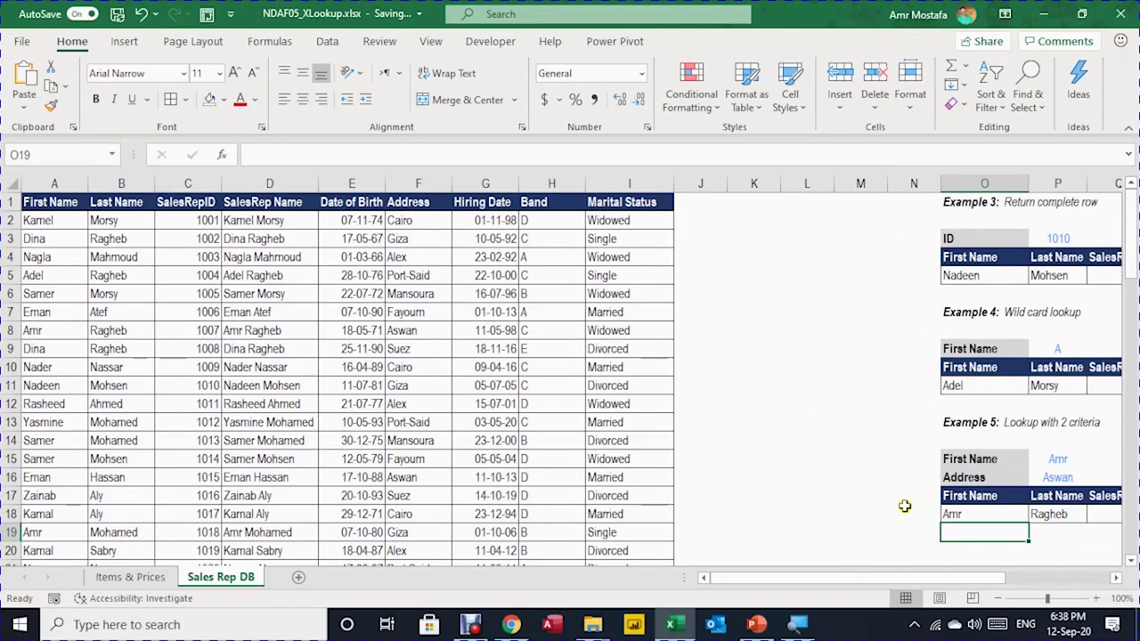
{"action": "left_click_drag", "start_coordinate": [944, 578], "coordinate": [951, 583]}
{"action": "left_click_drag", "start_coordinate": [1033, 574], "coordinate": [1033, 574]}
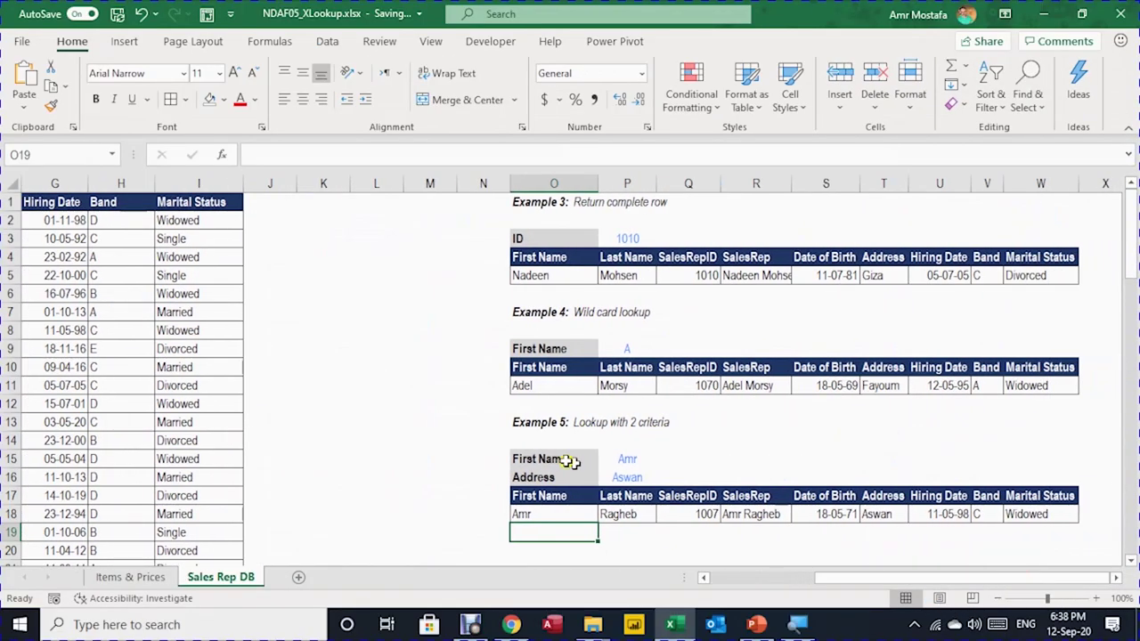
- Examine Example 6 on the Items & Prices sheet: the price grid C15:F18, the item and quantity criteria, and price cell J16
{"action": "left_click", "coordinate": [157, 578]}
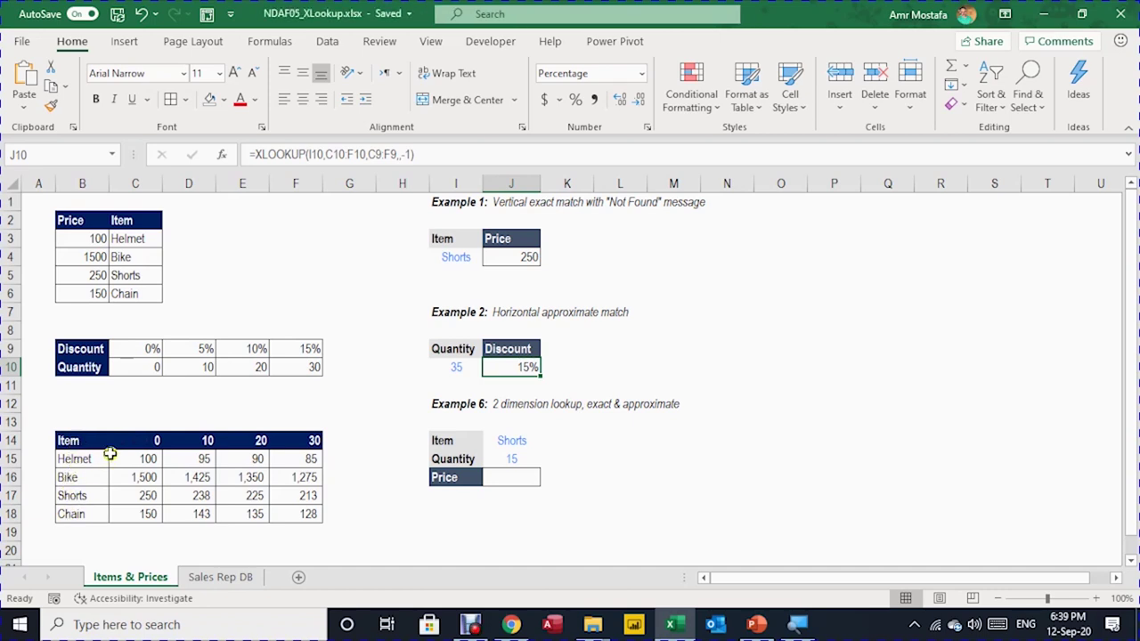
{"action": "left_click", "coordinate": [159, 441]}
{"action": "left_click_drag", "start_coordinate": [144, 458], "coordinate": [280, 508]}
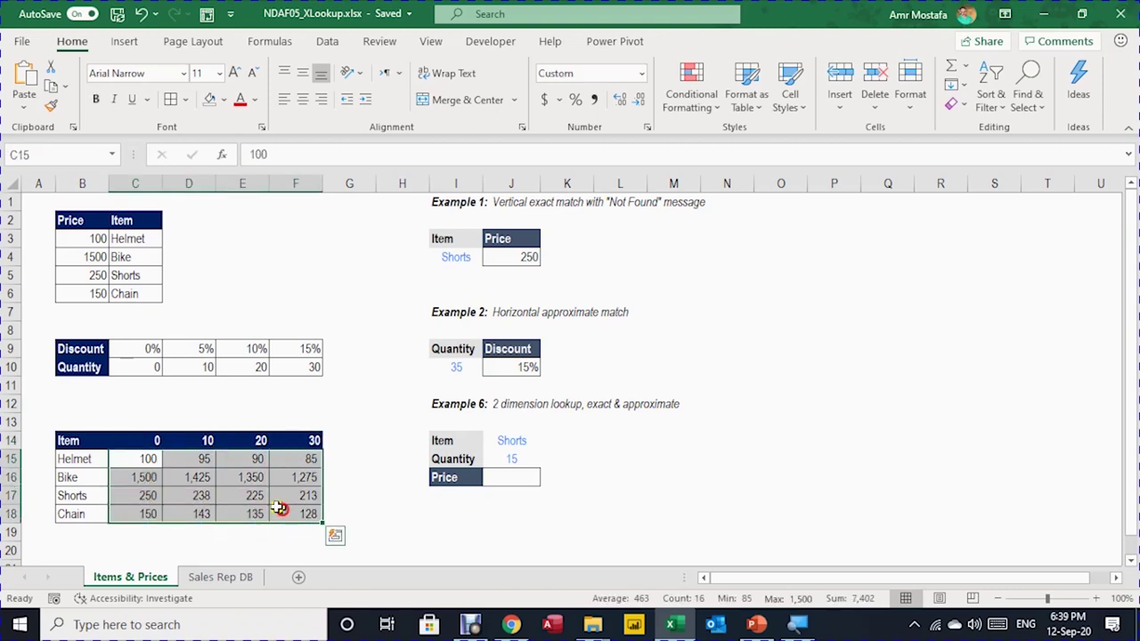
{"action": "left_click", "coordinate": [506, 438]}
{"action": "left_click", "coordinate": [514, 458]}
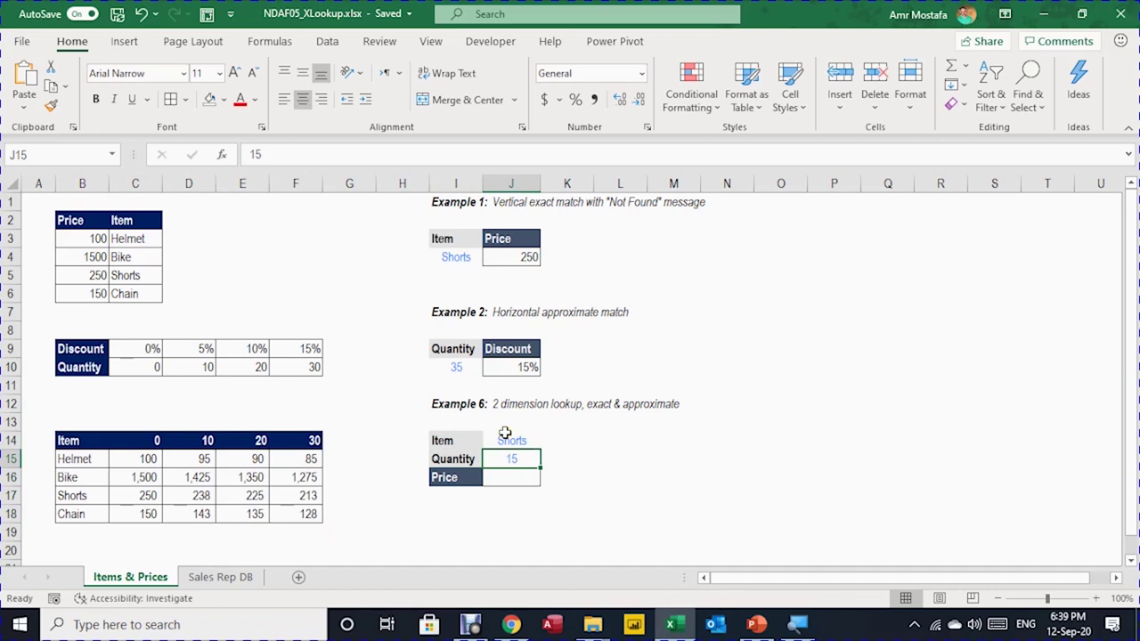
{"action": "left_click", "coordinate": [510, 478]}
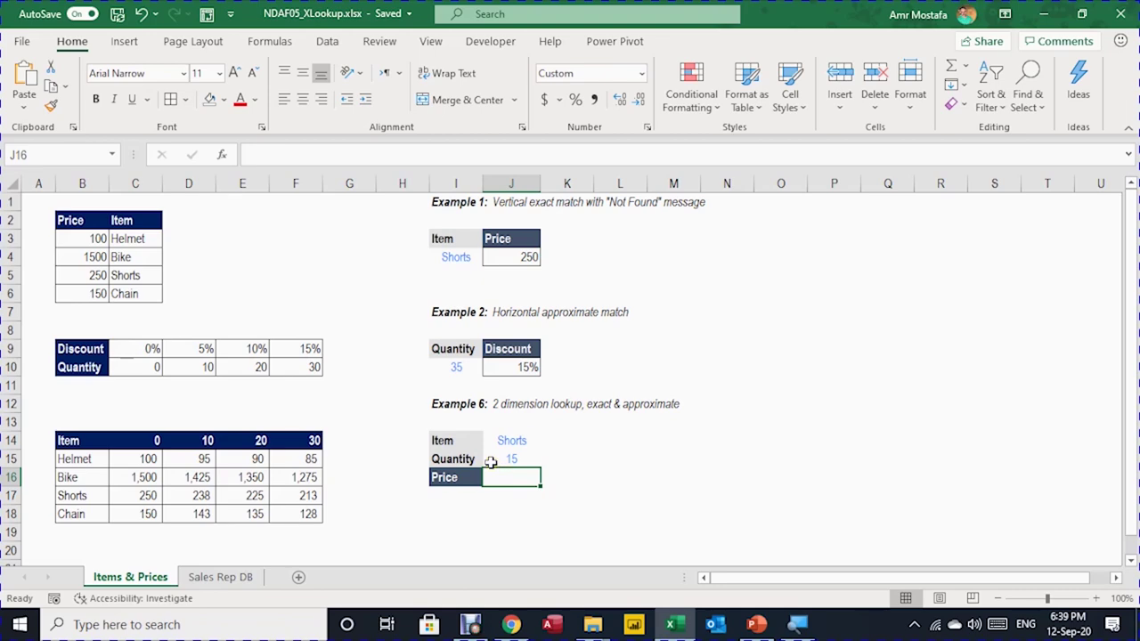
- Enter =XLOOKUP(J14,B15:B18,C15:F18) in J18 to return the whole price row for the item in J14
{"action": "left_click", "coordinate": [506, 514]}
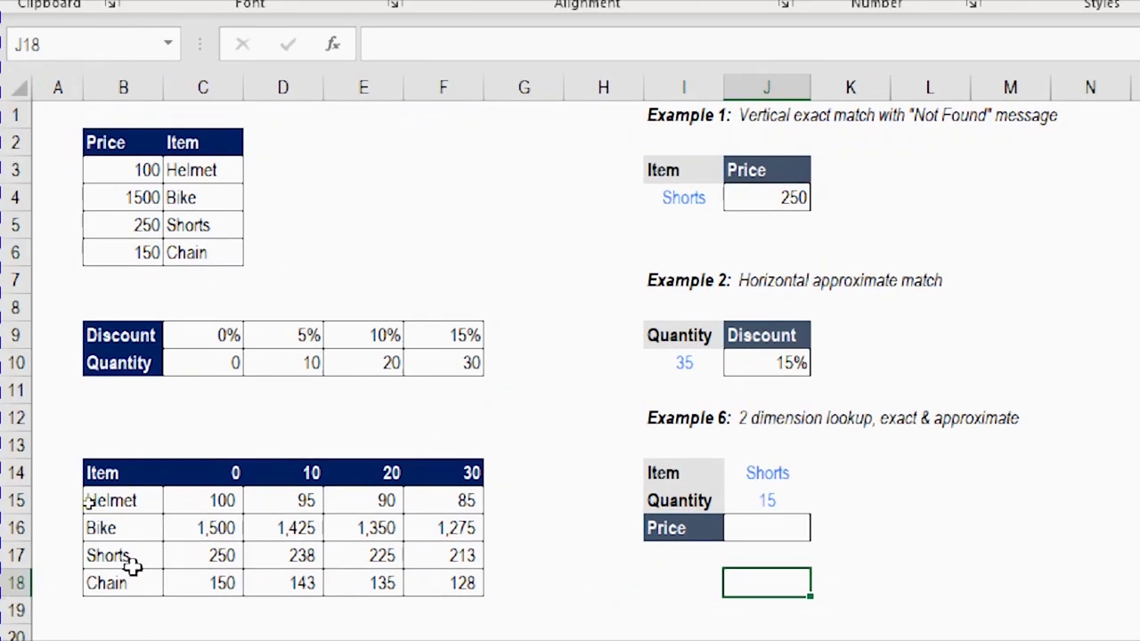
{"action": "type", "text": "="}
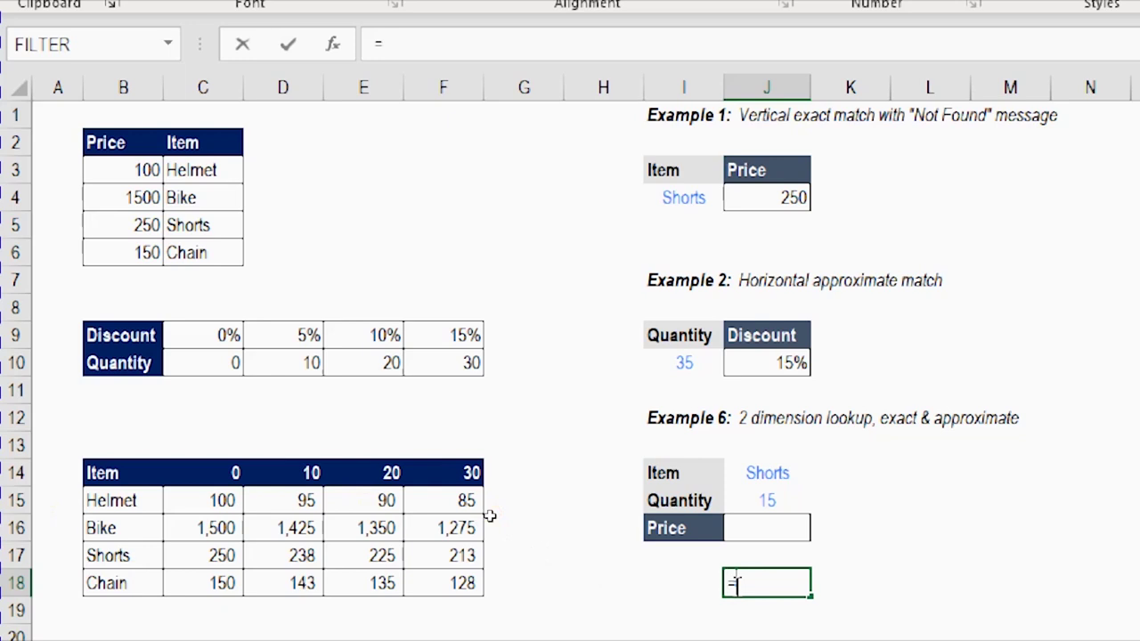
{"action": "type", "text": "xl"}
{"action": "key", "text": "Tab"}
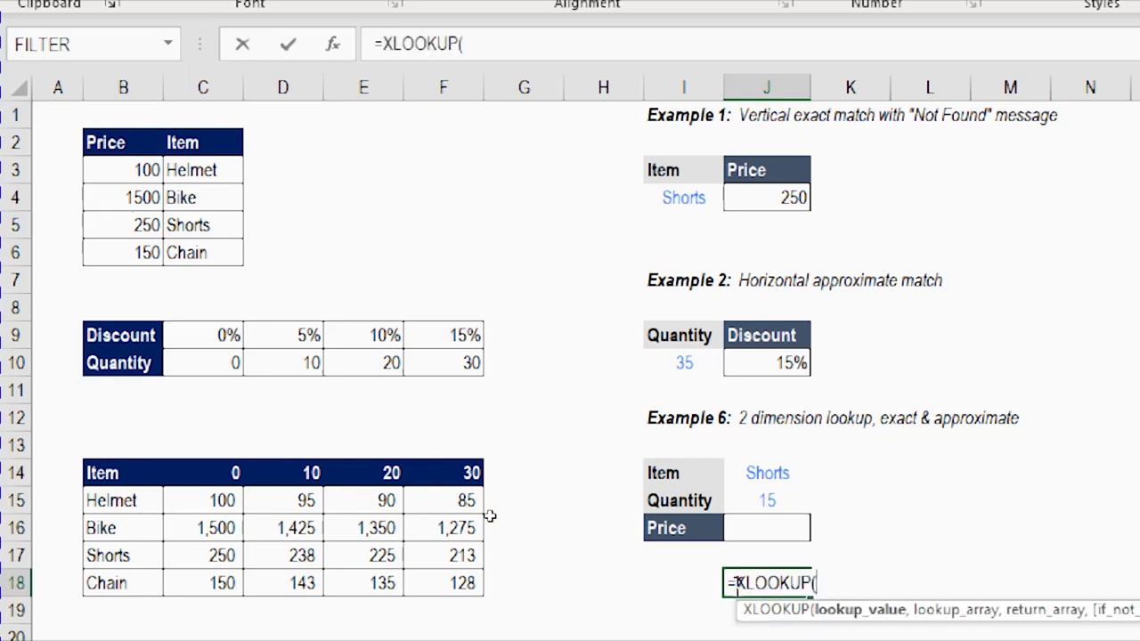
{"action": "left_click", "coordinate": [779, 466]}
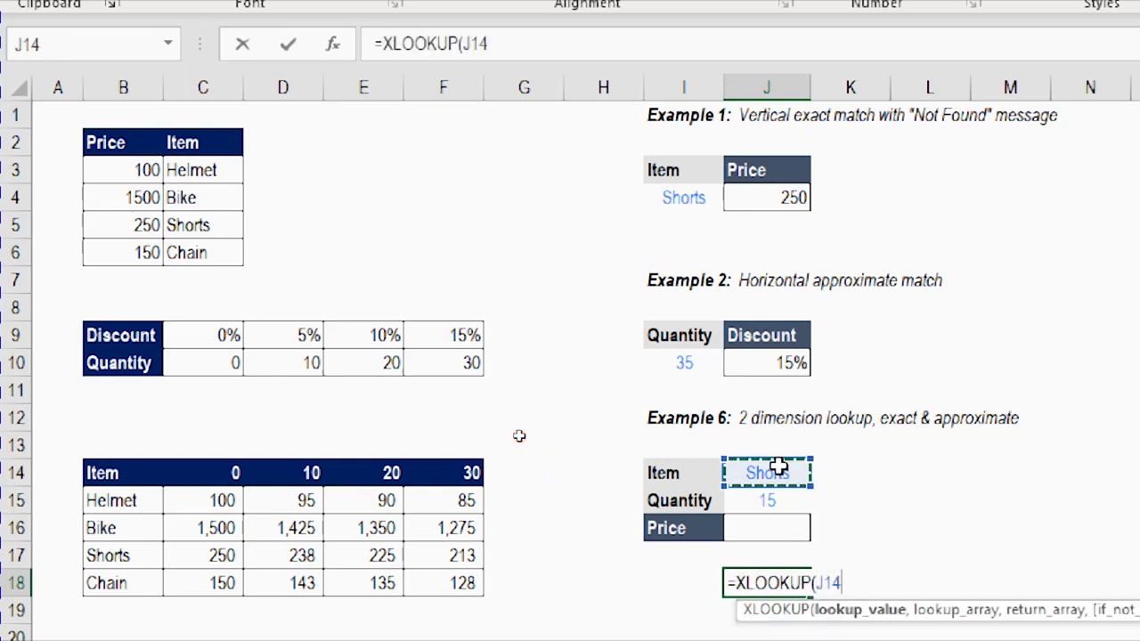
{"action": "type", "text": ","}
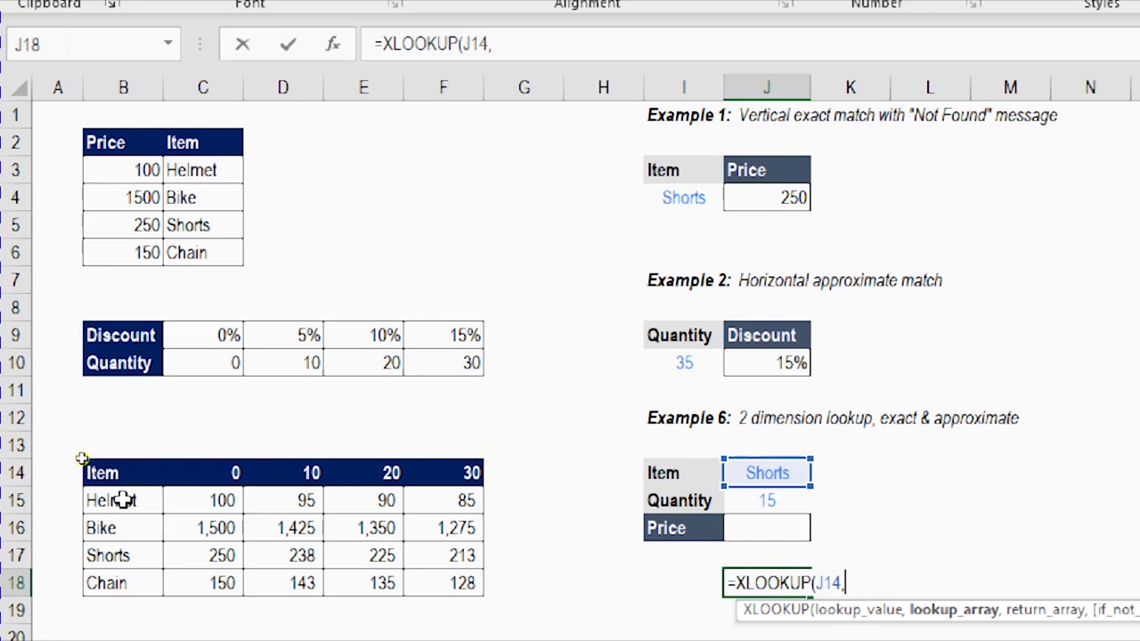
{"action": "left_click_drag", "start_coordinate": [123, 501], "coordinate": [129, 602]}
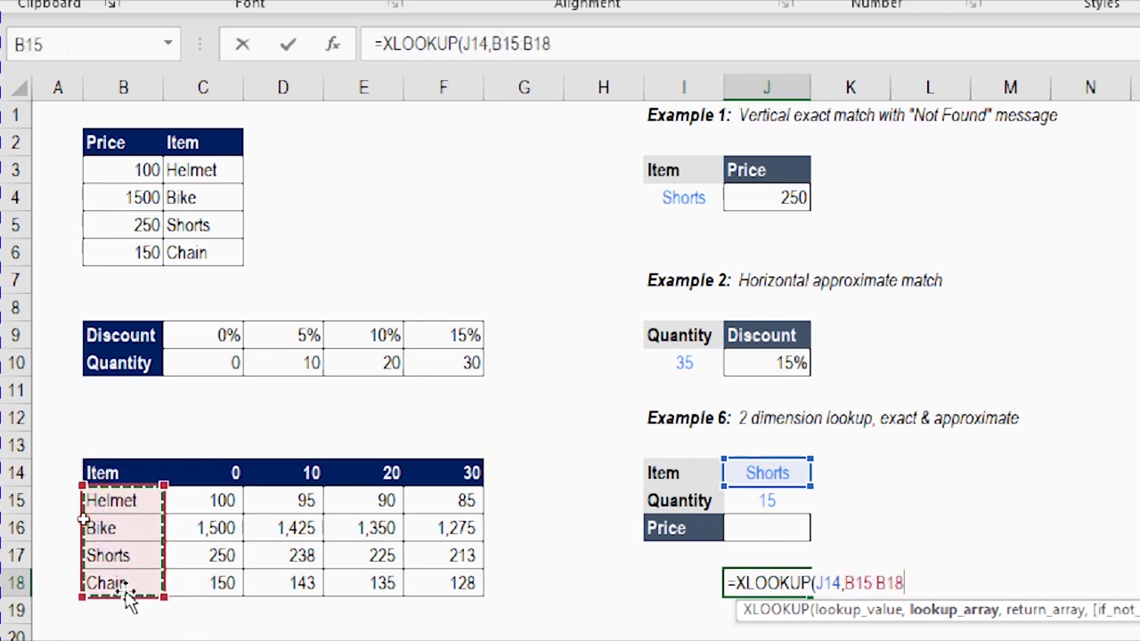
{"action": "type", "text": ","}
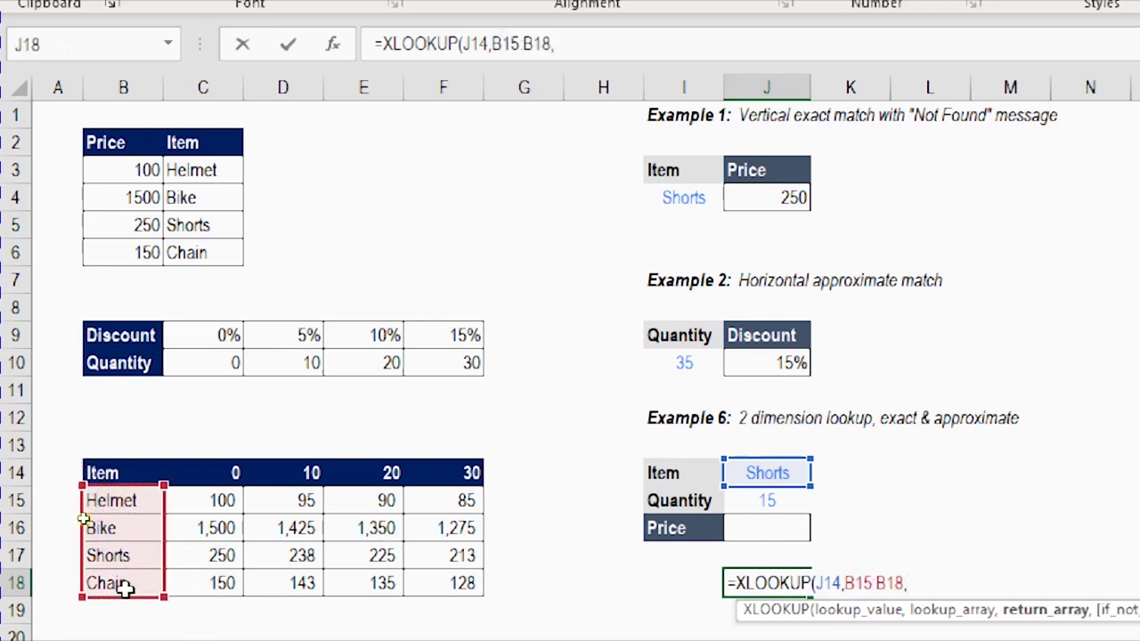
{"action": "left_click_drag", "start_coordinate": [183, 492], "coordinate": [418, 574]}
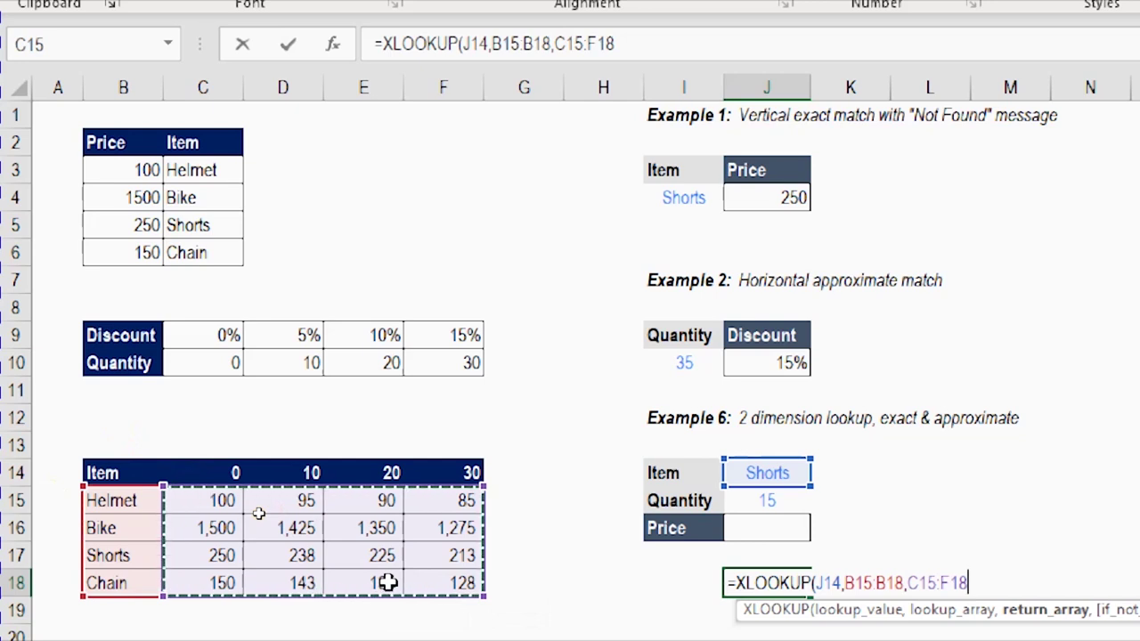
{"action": "key", "text": "ctrl+Return"}
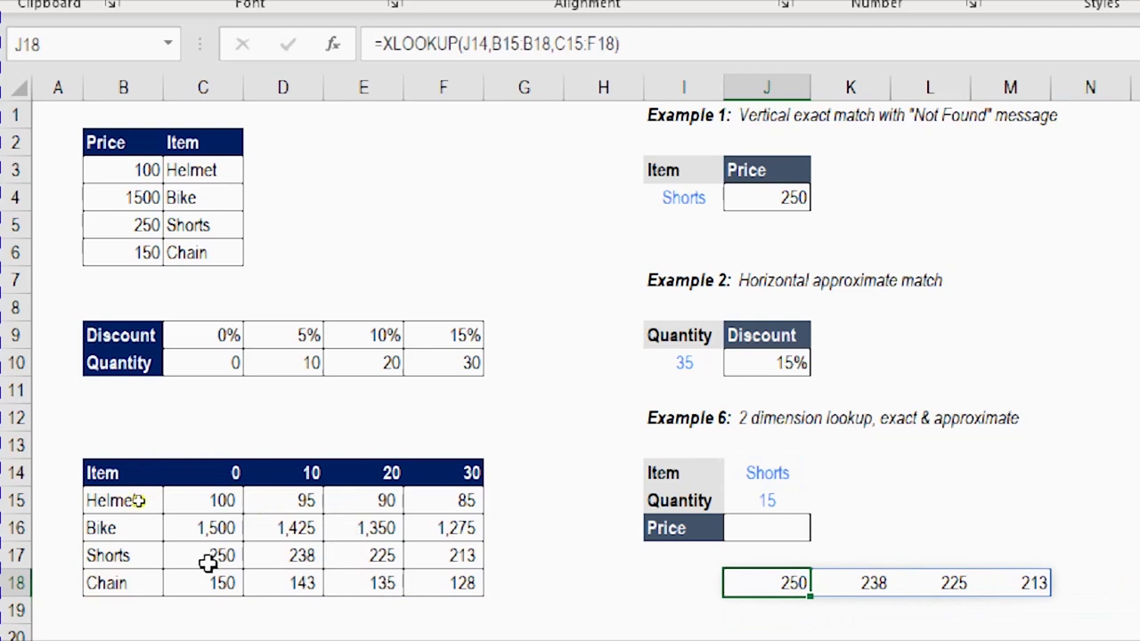
- Fill the Shorts price cells C17:F17 with orange
{"action": "left_click_drag", "start_coordinate": [204, 554], "coordinate": [412, 553]}
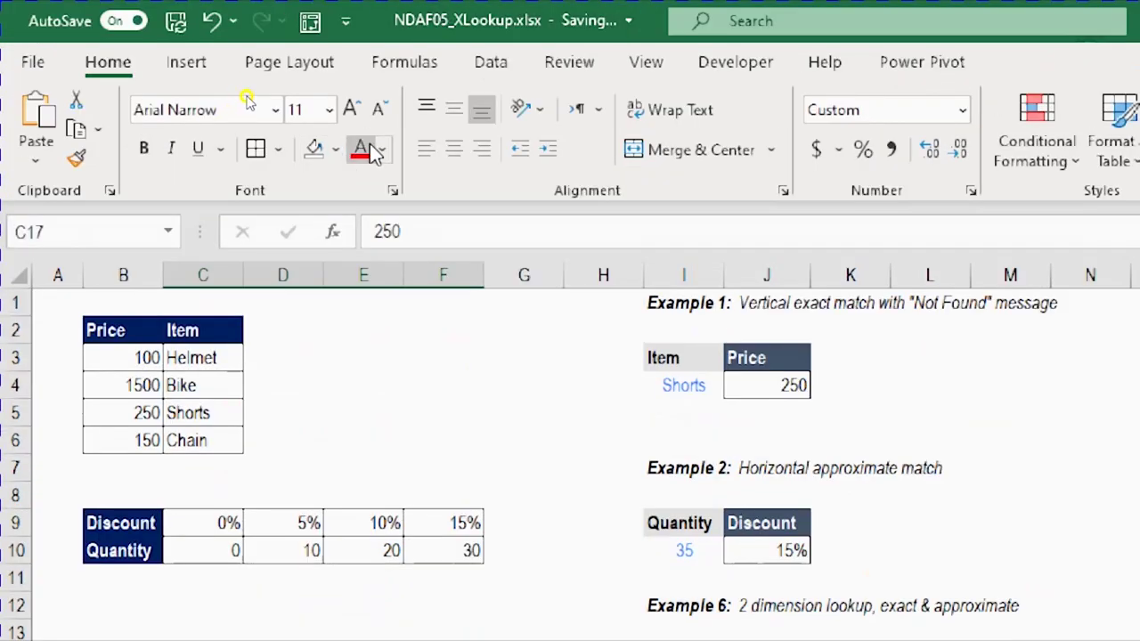
{"action": "left_click", "coordinate": [337, 96]}
{"action": "left_click", "coordinate": [356, 372]}
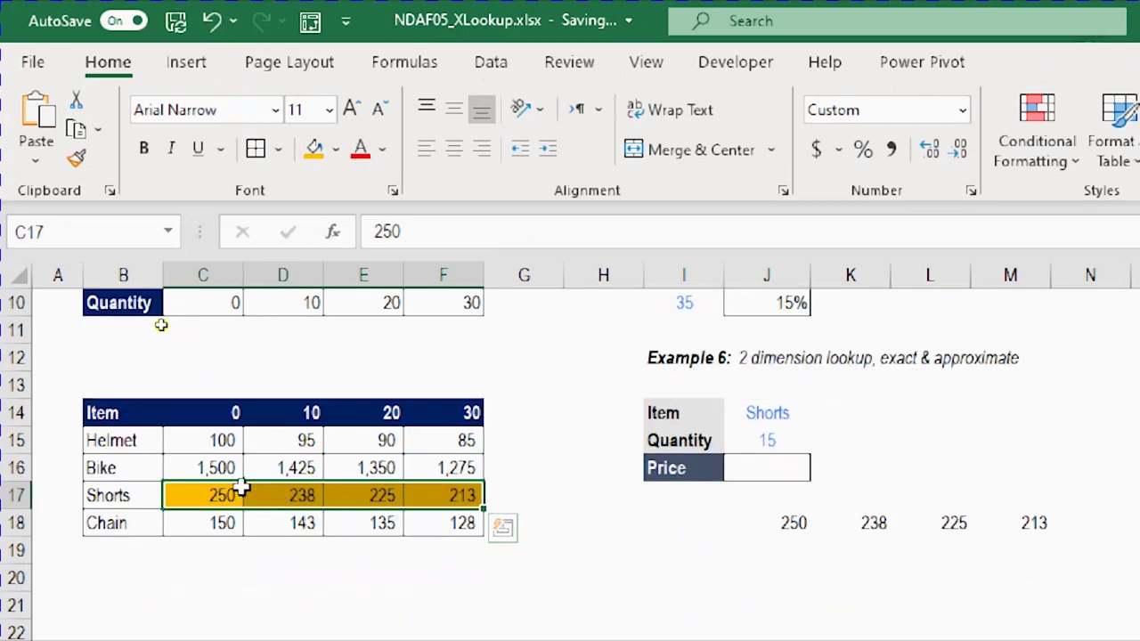
- Start an XLOOKUP in J19 with lookup value J15, lookup array C14:F14 and return array C15:F18
{"action": "left_click", "coordinate": [771, 521]}
{"action": "left_click", "coordinate": [763, 552]}
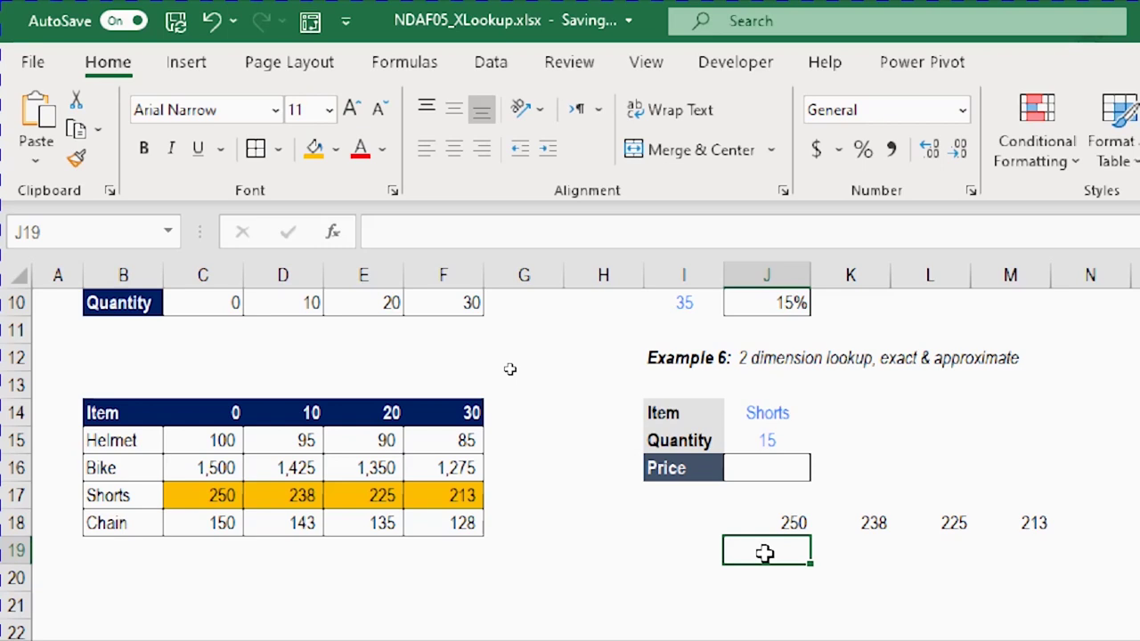
{"action": "type", "text": "="}
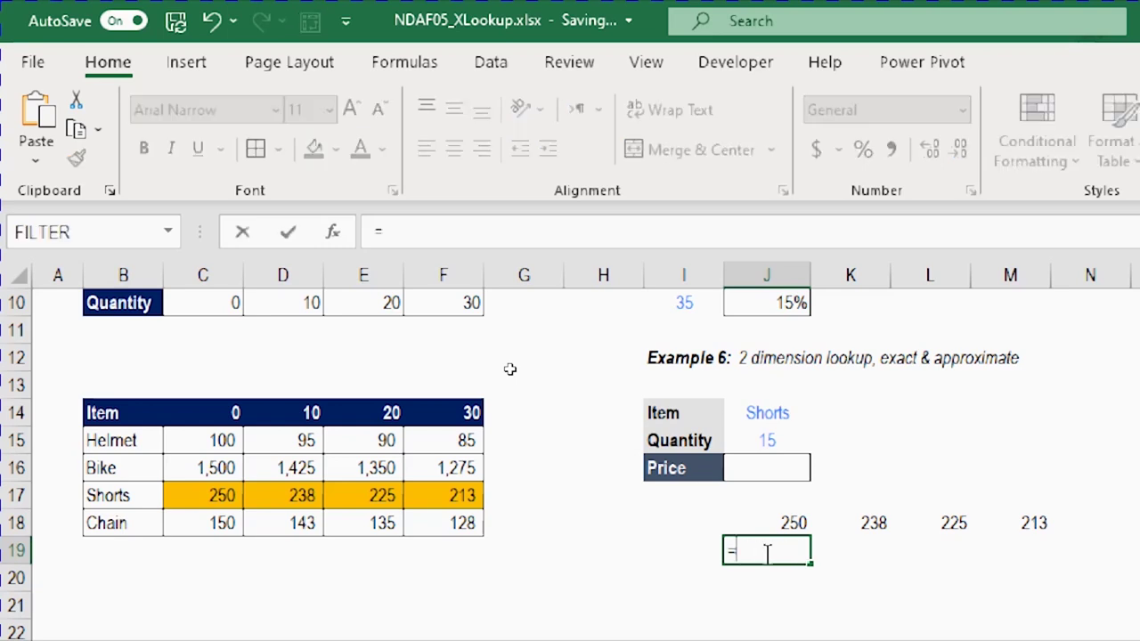
{"action": "type", "text": "xl"}
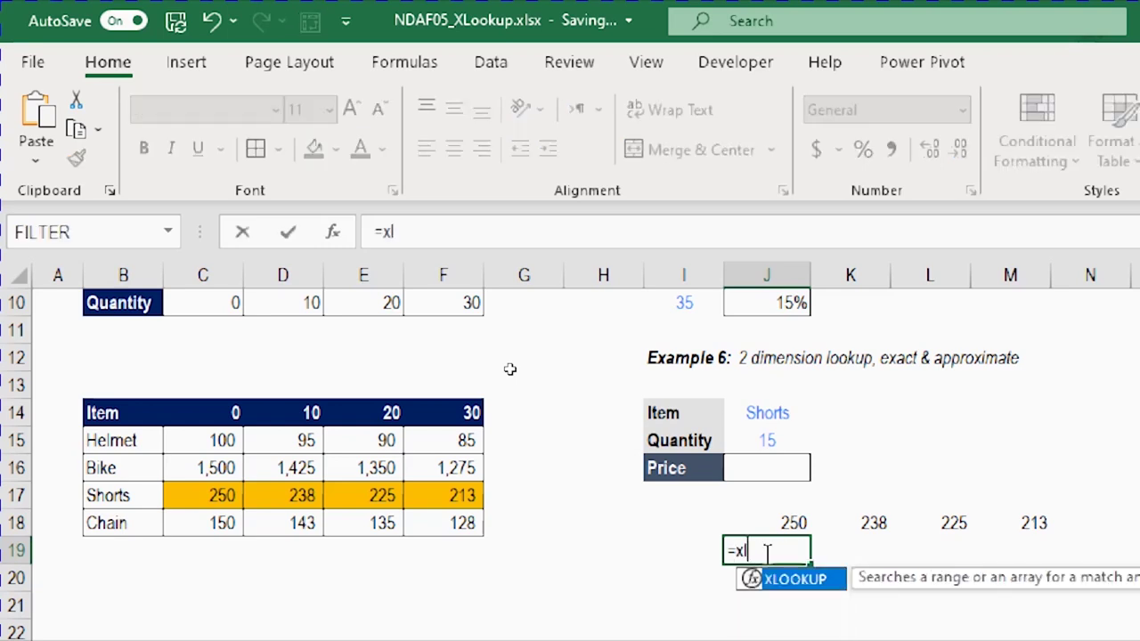
{"action": "key", "text": "Tab"}
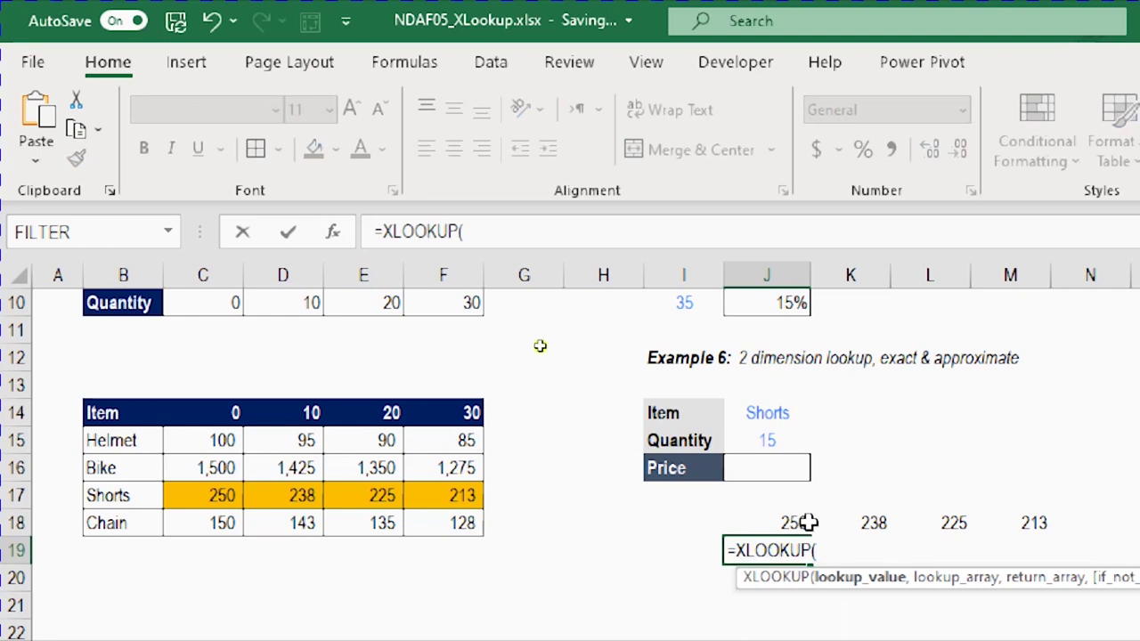
{"action": "left_click", "coordinate": [771, 440]}
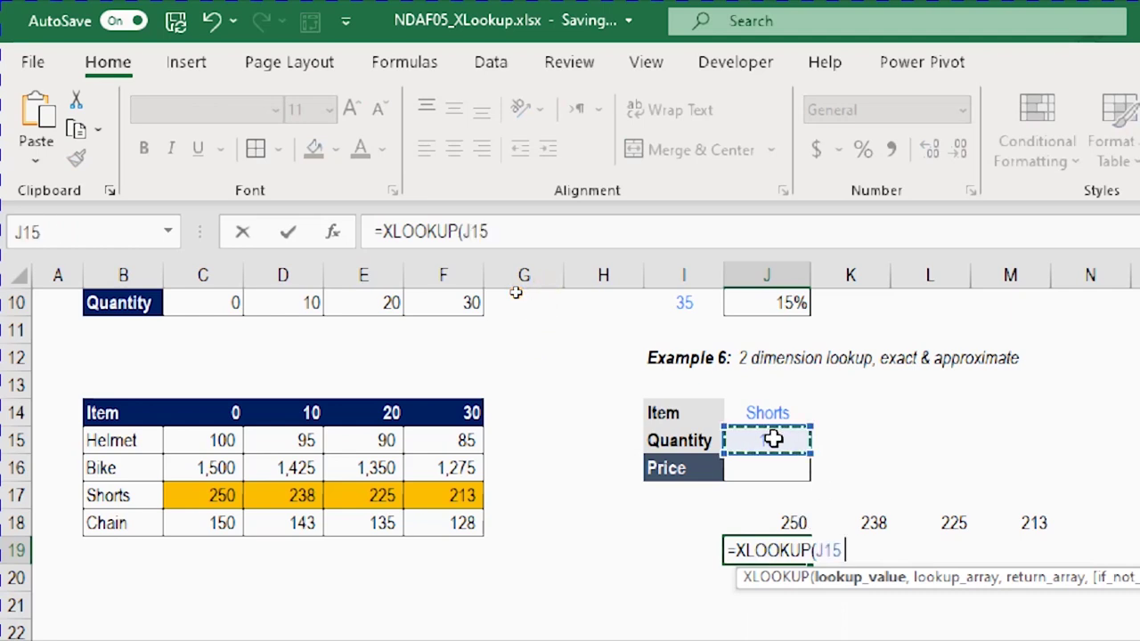
{"action": "type", "text": ","}
{"action": "left_click_drag", "start_coordinate": [235, 412], "coordinate": [453, 408]}
{"action": "type", "text": ","}
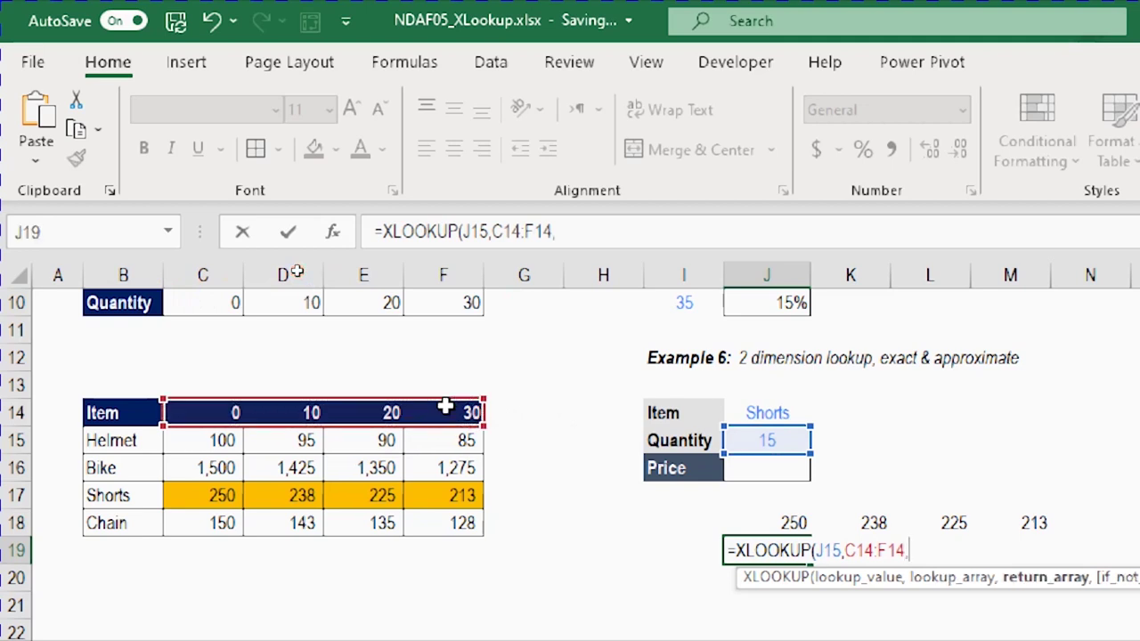
{"action": "left_click_drag", "start_coordinate": [222, 440], "coordinate": [418, 524]}
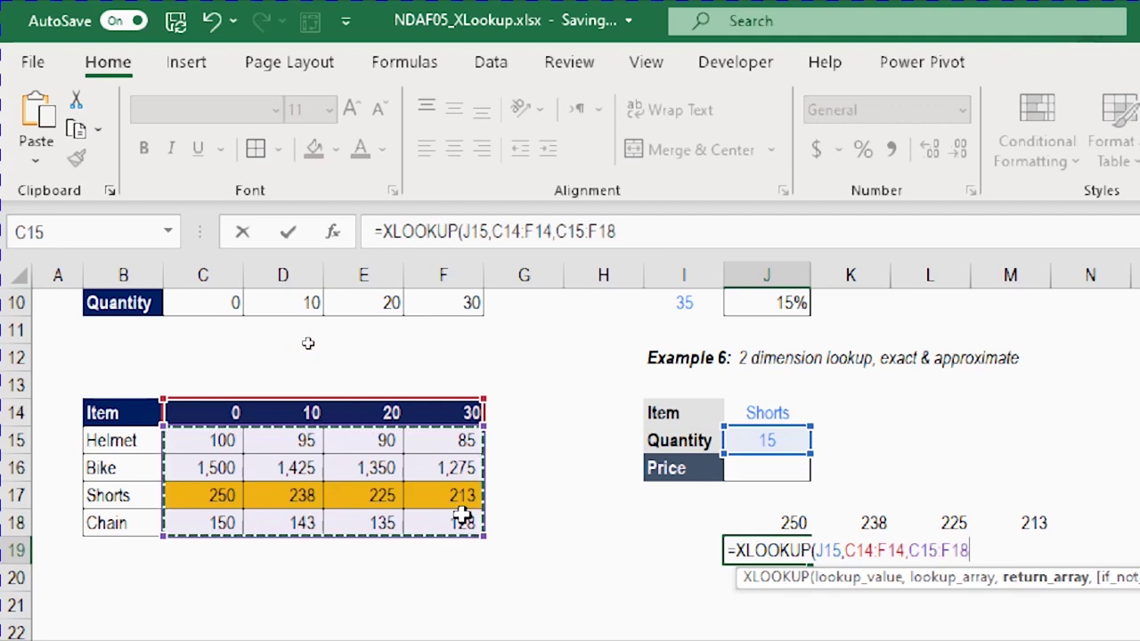
- Skip the if_not_found argument, set J19's match mode to -1 (exact match or next smaller item), and complete the formula
{"action": "type", "text": ","}
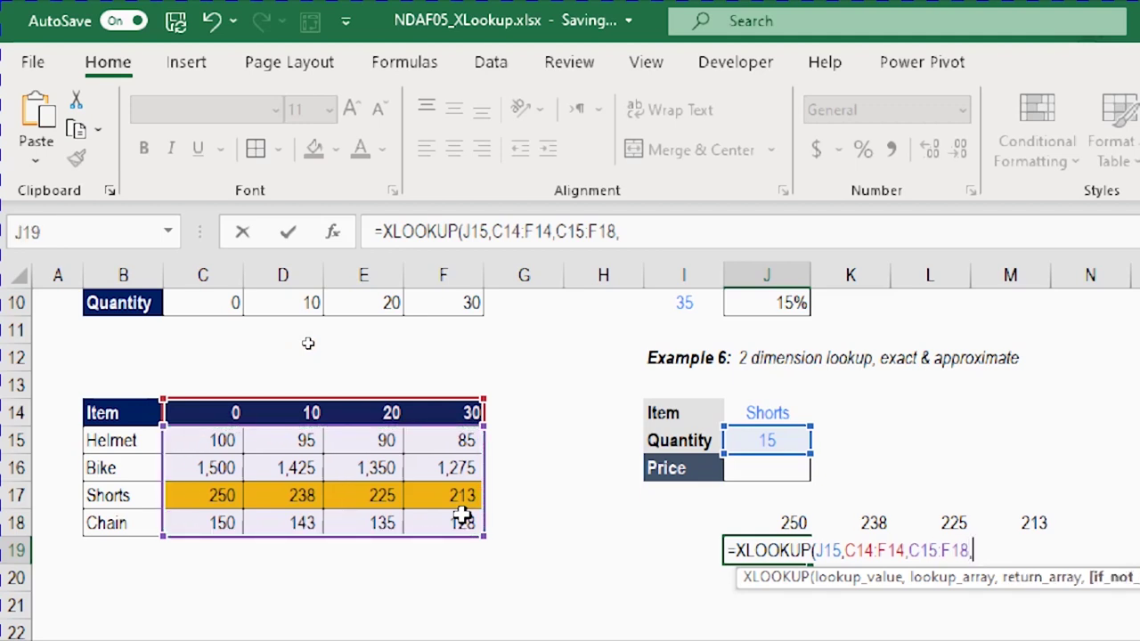
{"action": "type", "text": ","}
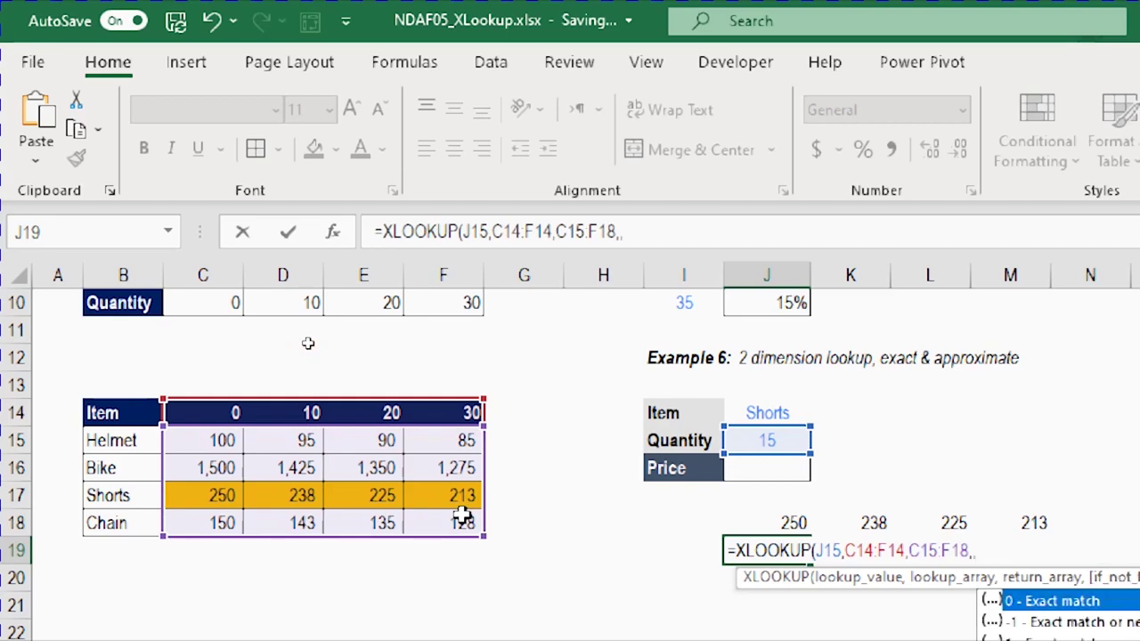
{"action": "scroll", "coordinate": [653, 544], "scroll_direction": "down", "scroll_amount": 2}
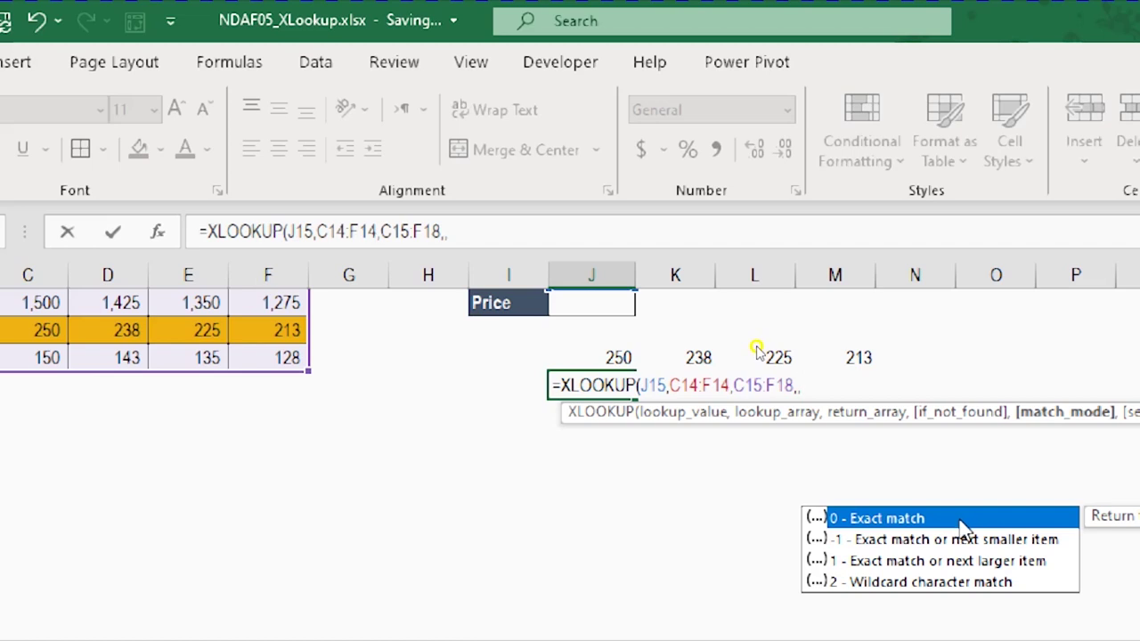
{"action": "double_click", "coordinate": [899, 540]}
{"action": "scroll", "coordinate": [846, 436], "scroll_direction": "up", "scroll_amount": 2}
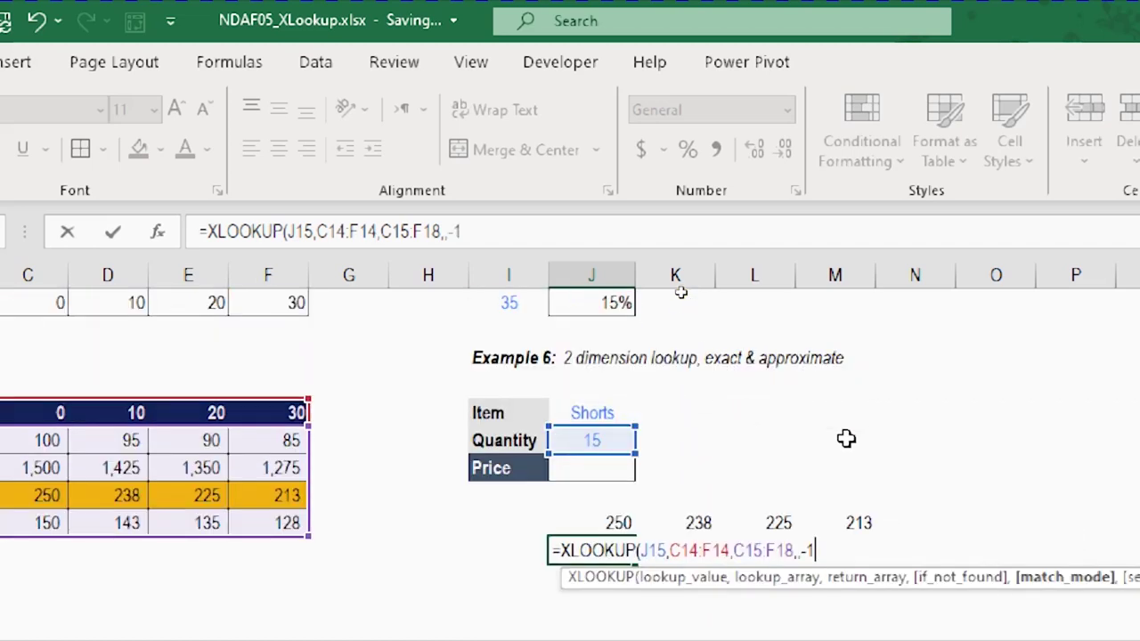
{"action": "type", "text": ")"}
{"action": "key", "text": "Return"}
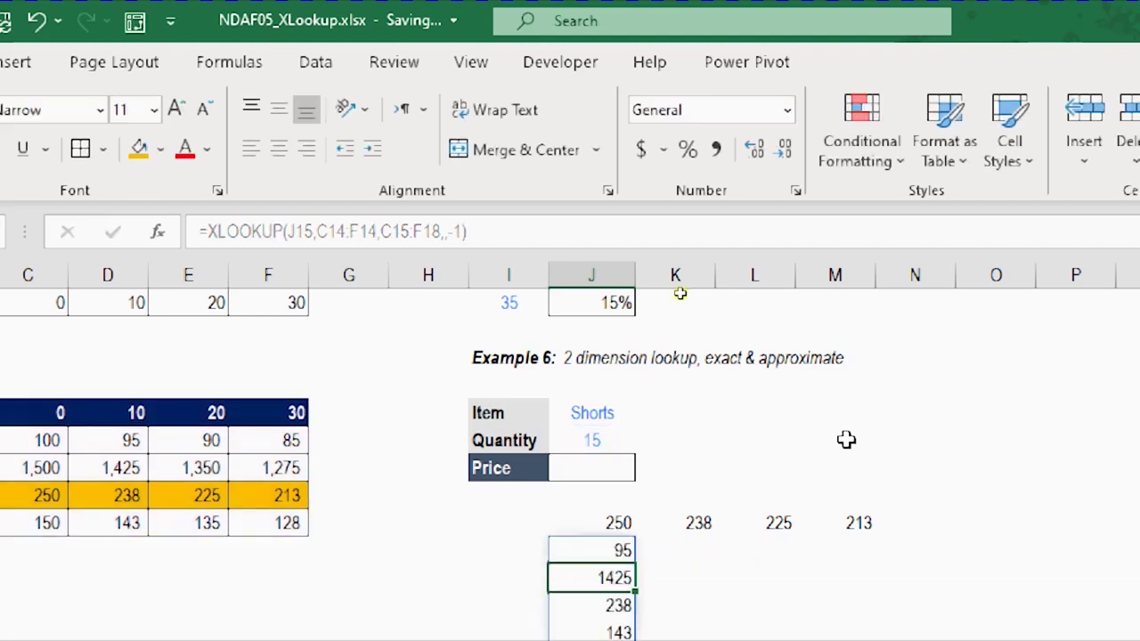
- Fill the quantity-10 price cells D15:D18 with the same orange and select D17, where the highlighted row and column cross
{"action": "scroll", "coordinate": [839, 441], "scroll_direction": "down", "scroll_amount": 1}
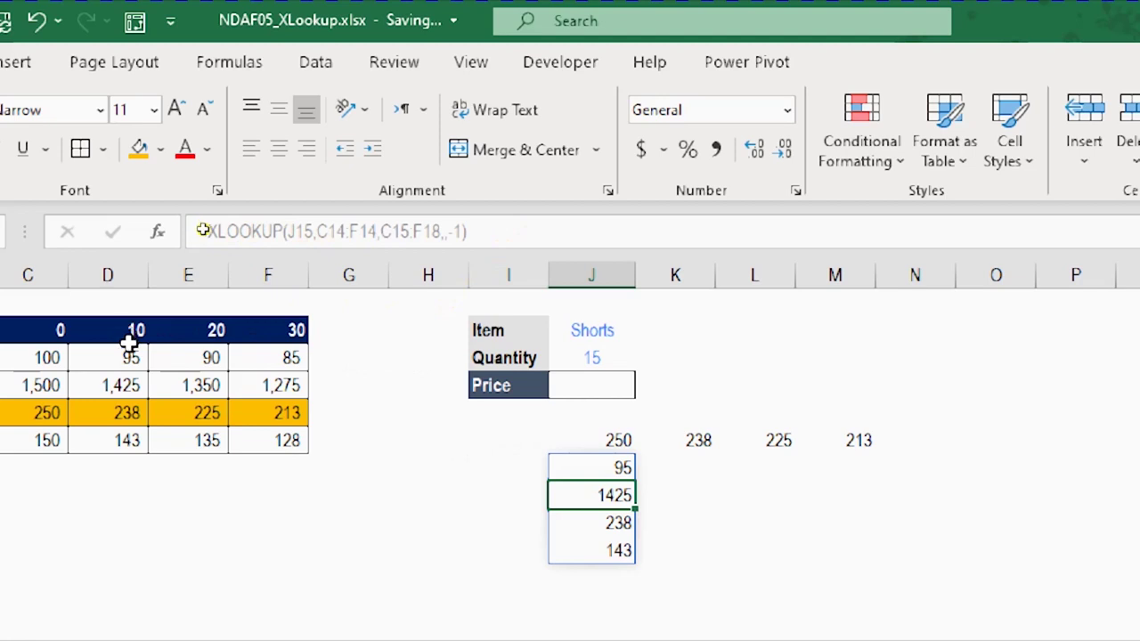
{"action": "left_click_drag", "start_coordinate": [125, 357], "coordinate": [111, 440]}
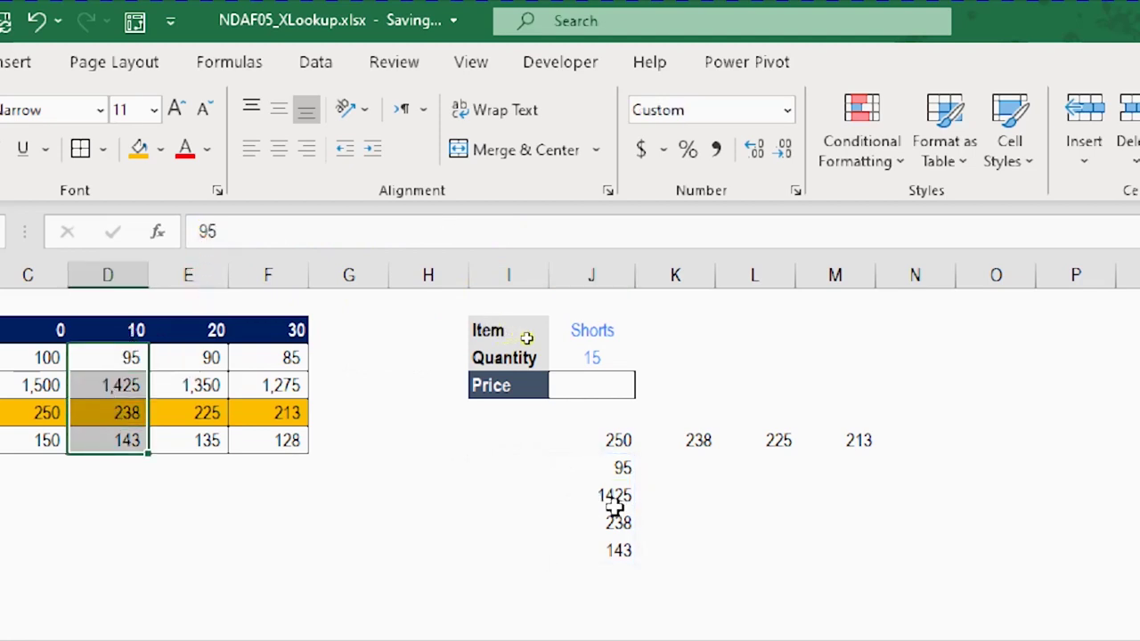
{"action": "key", "text": "ctrl+v"}
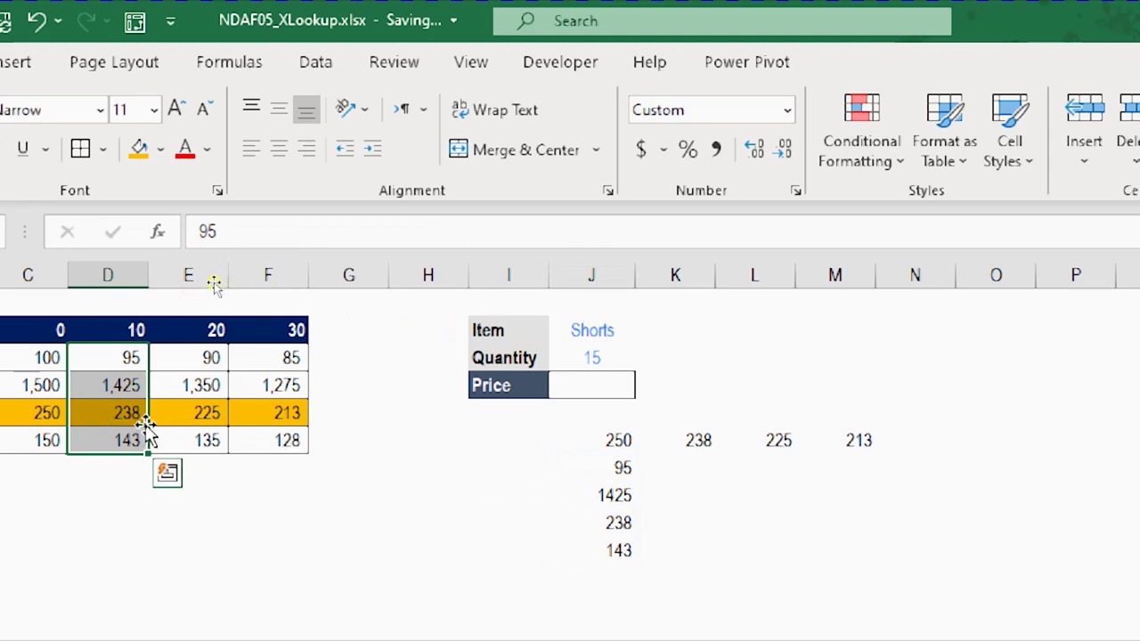
{"action": "key", "text": "Escape"}
{"action": "key", "text": "ctrl+v"}
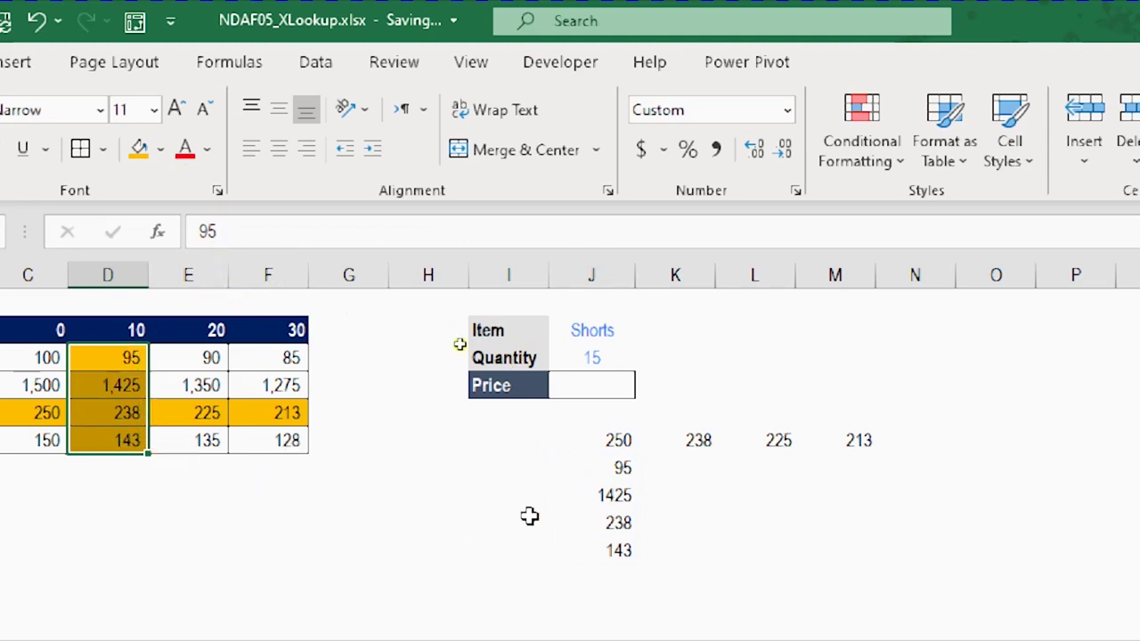
{"action": "left_click", "coordinate": [98, 409]}
{"action": "key", "text": "Escape"}
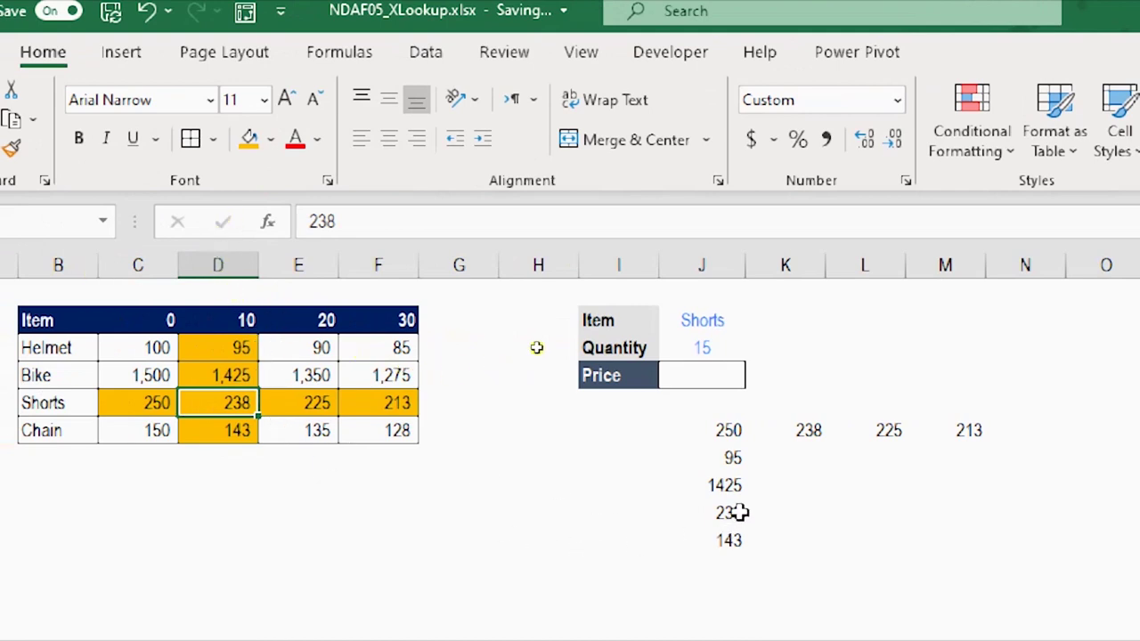
- Review the formulas in J18 and J19, then cut the XLOOKUP expression out of J19 and leave the cell empty
{"action": "left_click", "coordinate": [713, 430]}
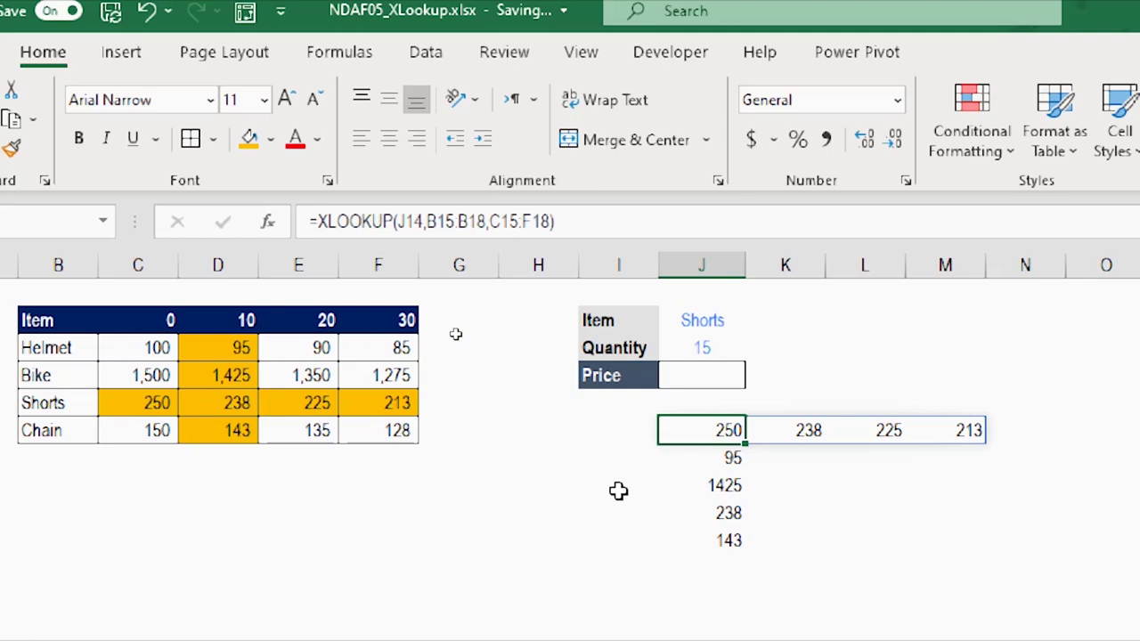
{"action": "left_click", "coordinate": [736, 458]}
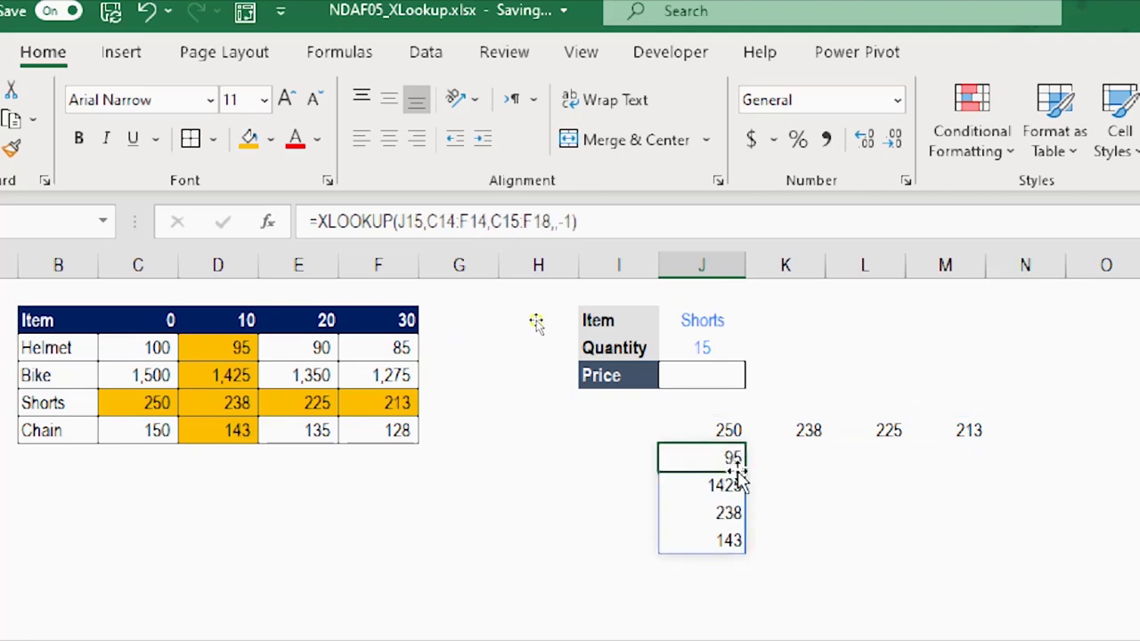
{"action": "left_click_drag", "start_coordinate": [319, 221], "coordinate": [577, 221]}
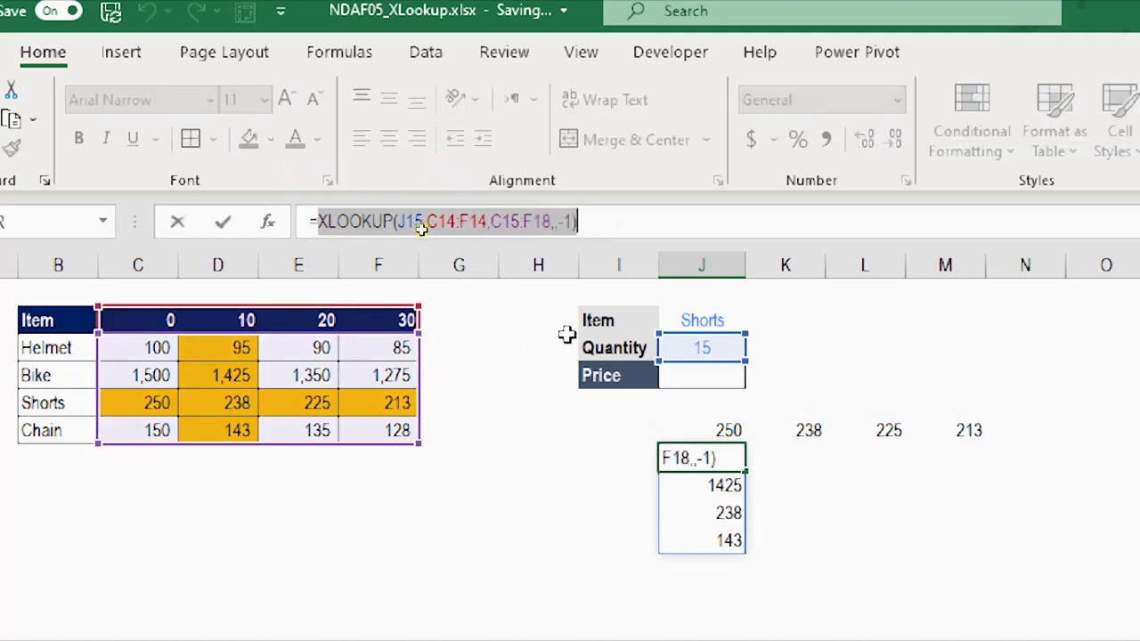
{"action": "key", "text": "ctrl+x"}
{"action": "key", "text": "BackSpace"}
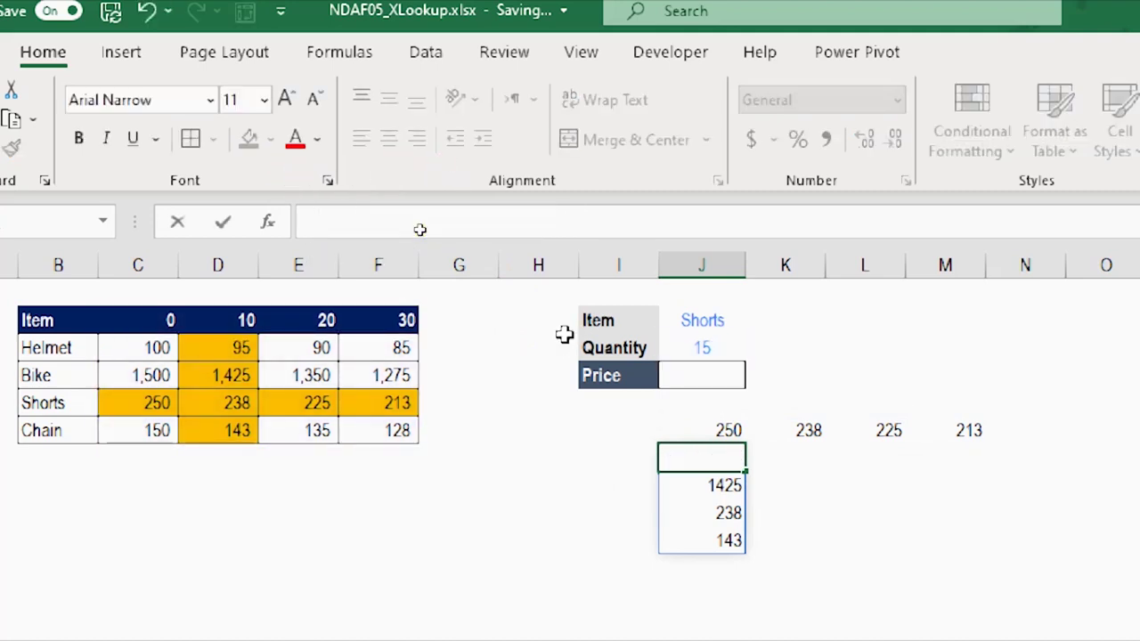
{"action": "key", "text": "Return"}
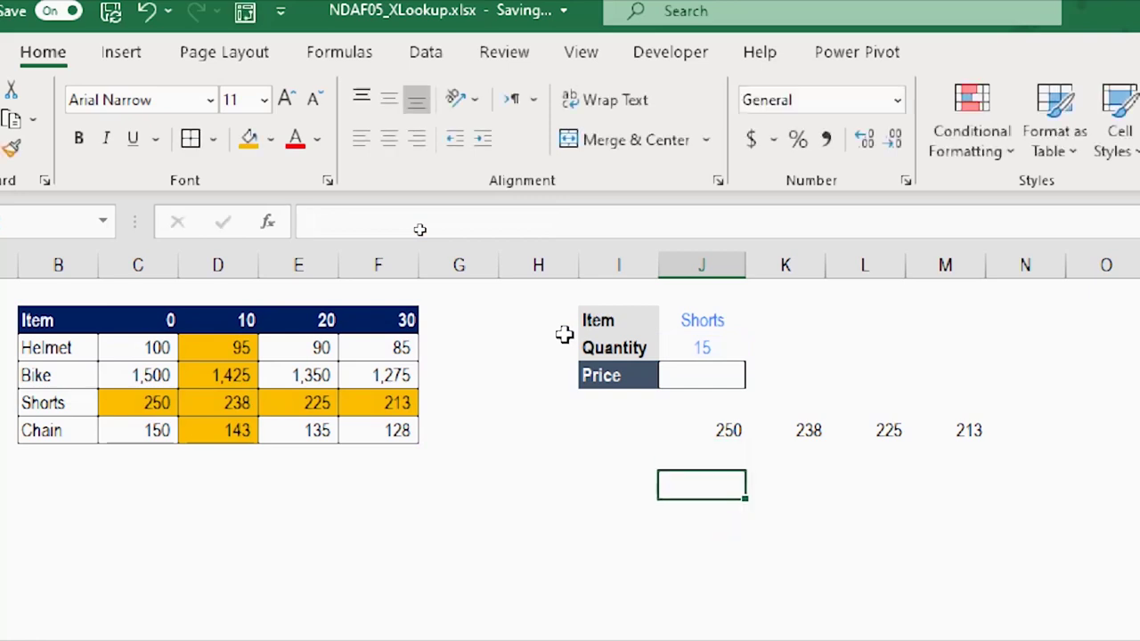
- Replace the return array C15:F18 in J18's formula with the cut expression XLOOKUP(J15,C14:F14,C15:F18,,-1) and complete the nested formula
{"action": "left_click", "coordinate": [713, 428]}
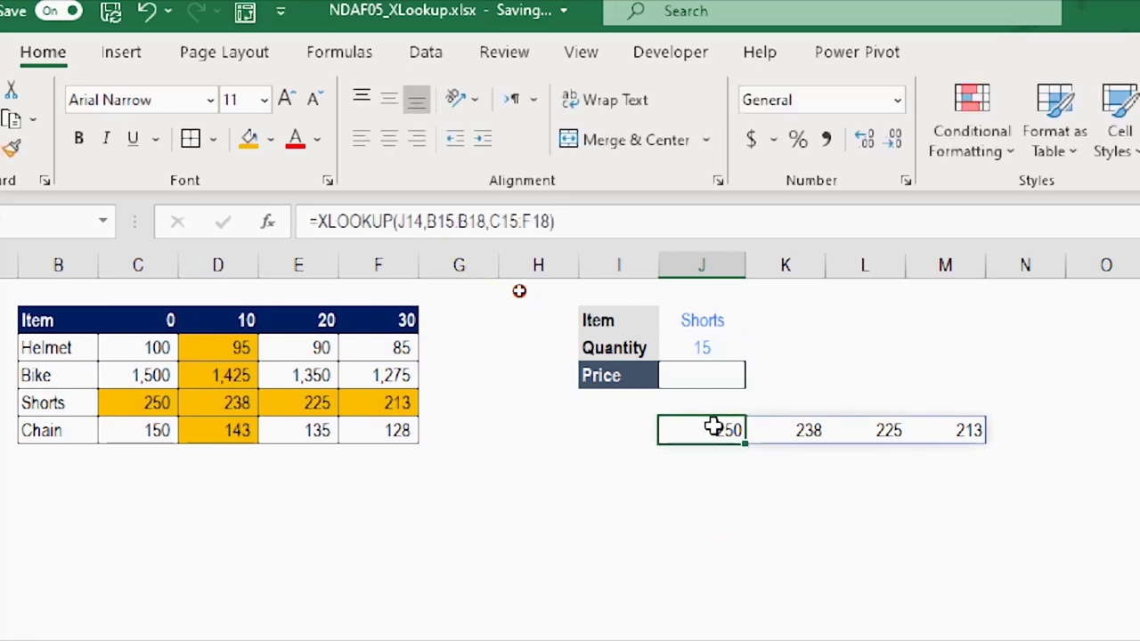
{"action": "left_click", "coordinate": [396, 221]}
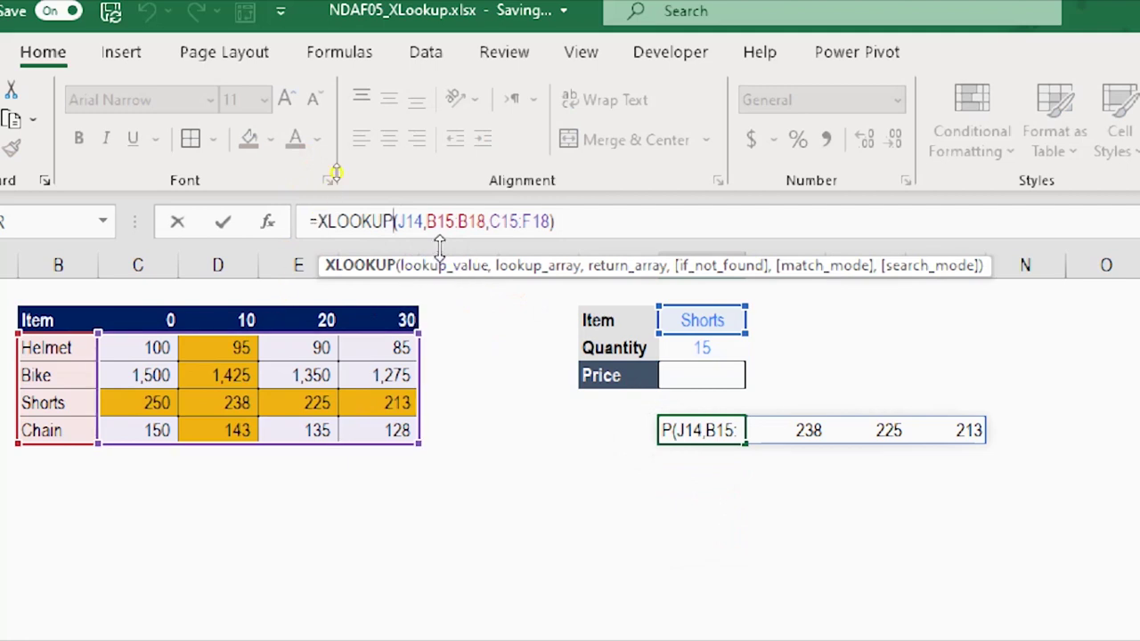
{"action": "left_click", "coordinate": [444, 265]}
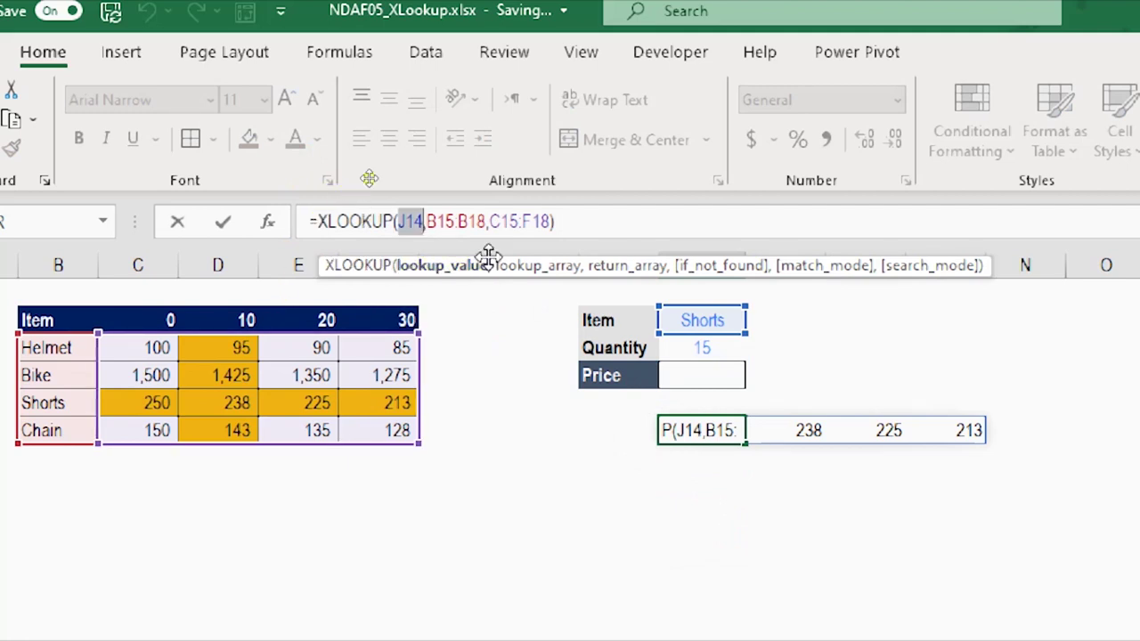
{"action": "left_click", "coordinate": [535, 266]}
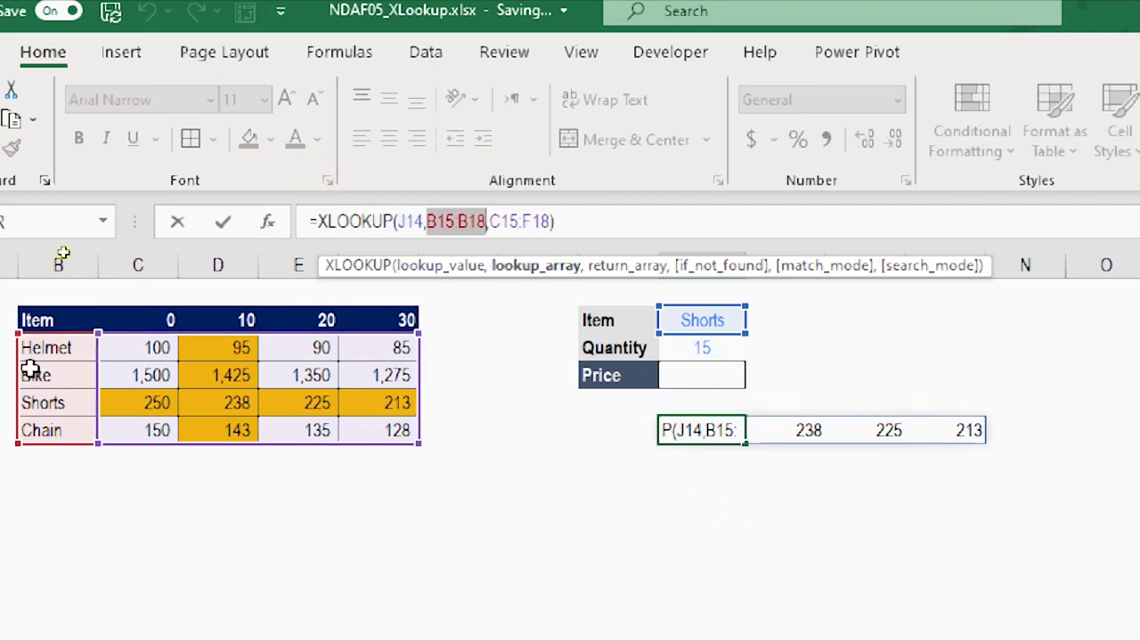
{"action": "left_click", "coordinate": [623, 267]}
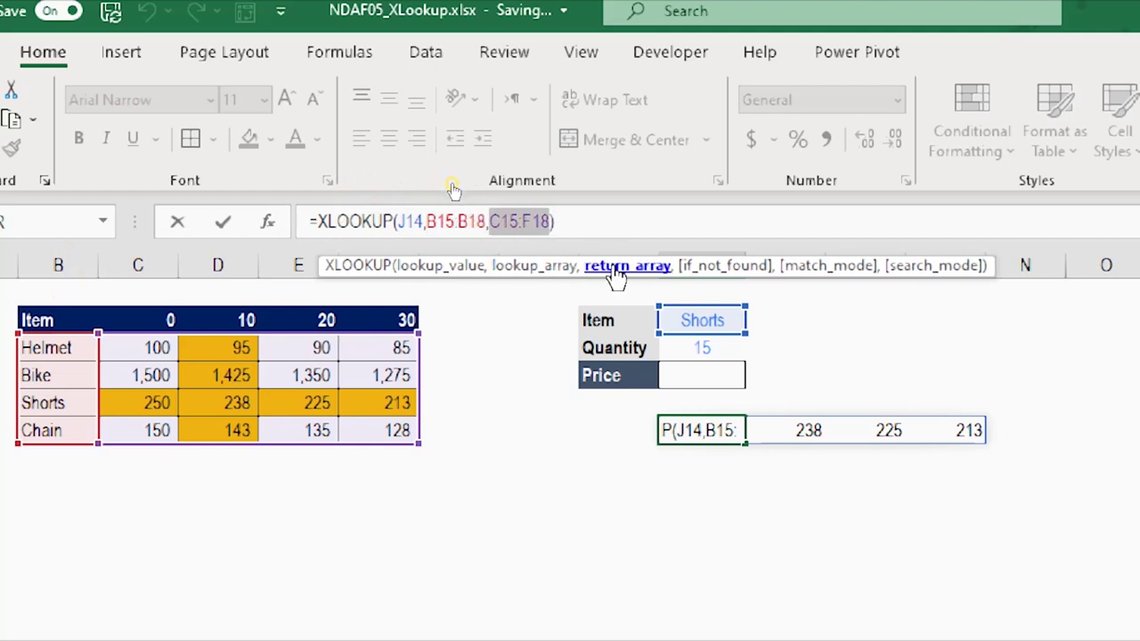
{"action": "key", "text": "ctrl+v"}
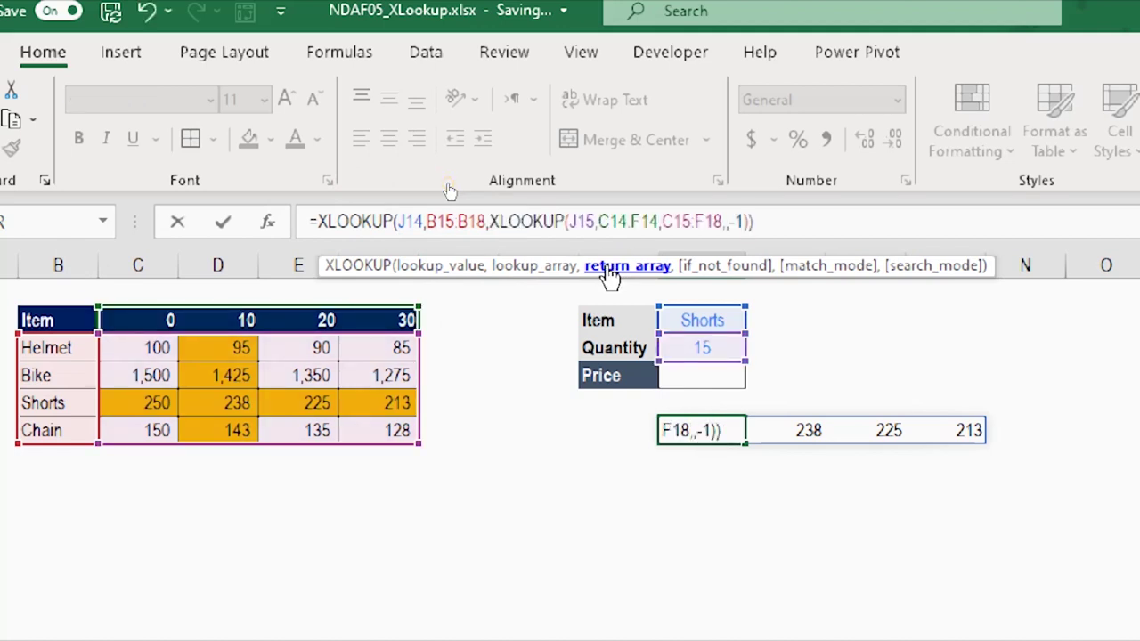
{"action": "key", "text": "Return"}
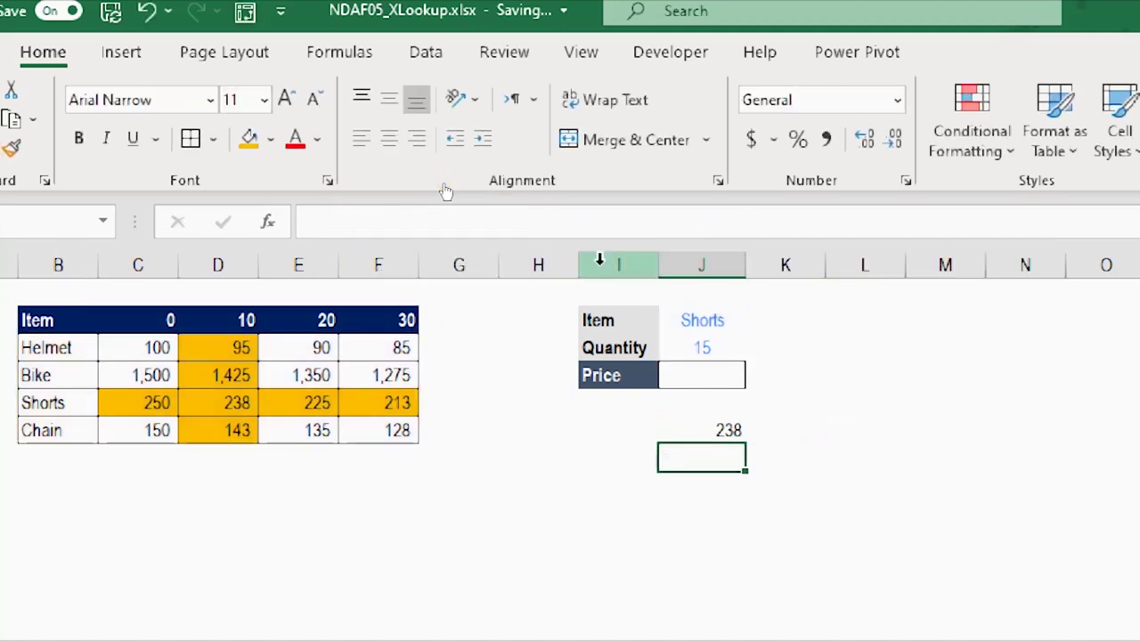
{"action": "key", "text": "Up"}
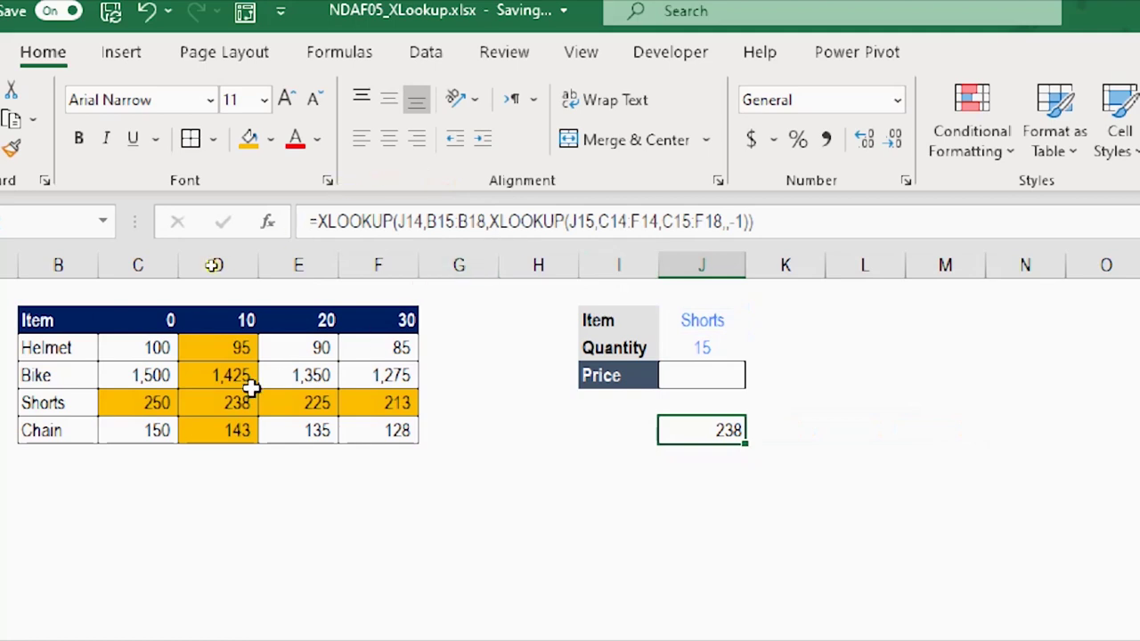
- Move the nested XLOOKUP formula from J18 into the Price cell J16, keeping its references, and leave J18 empty
{"action": "left_click_drag", "start_coordinate": [757, 228], "coordinate": [305, 193]}
{"action": "key", "text": "ctrl+c"}
{"action": "key", "text": "ctrl+v"}
{"action": "key", "text": "shift+Return"}
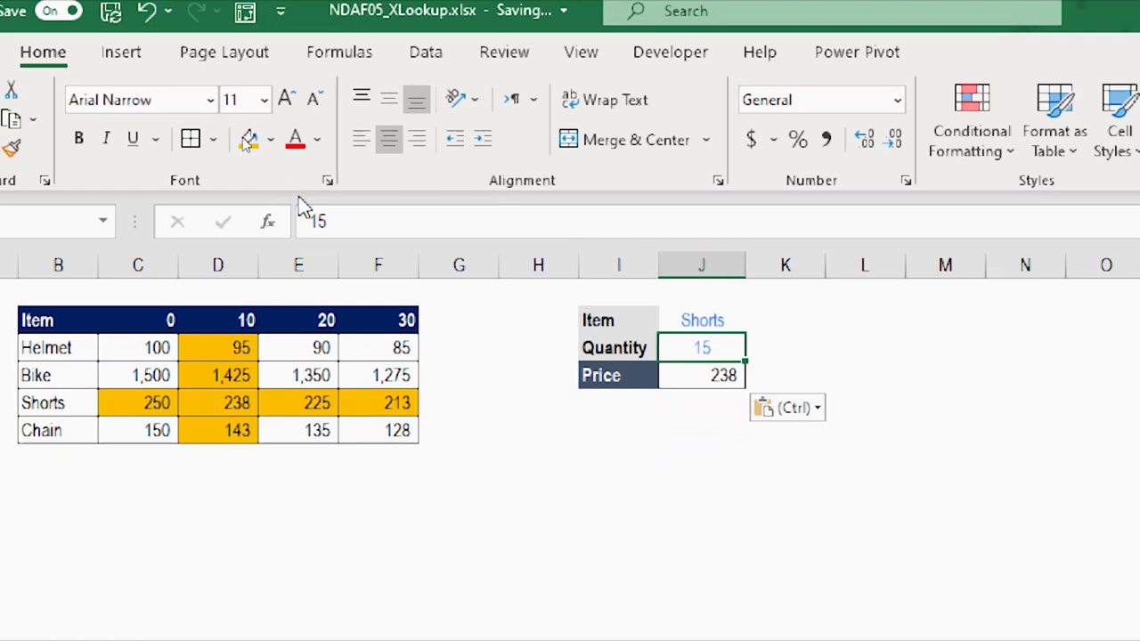
- Test the price lookup by setting the quantity in J15 to 20 and the item in J14 to Bike, checking against table cell E16
{"action": "type", "text": "20"}
{"action": "key", "text": "Return"}
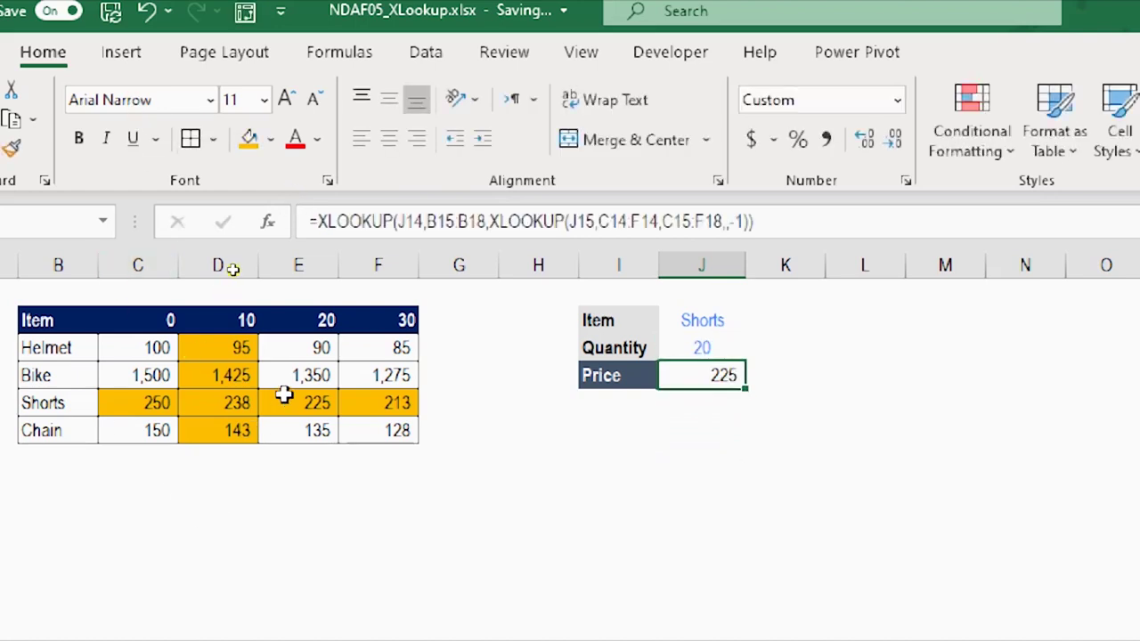
{"action": "left_click", "coordinate": [698, 317]}
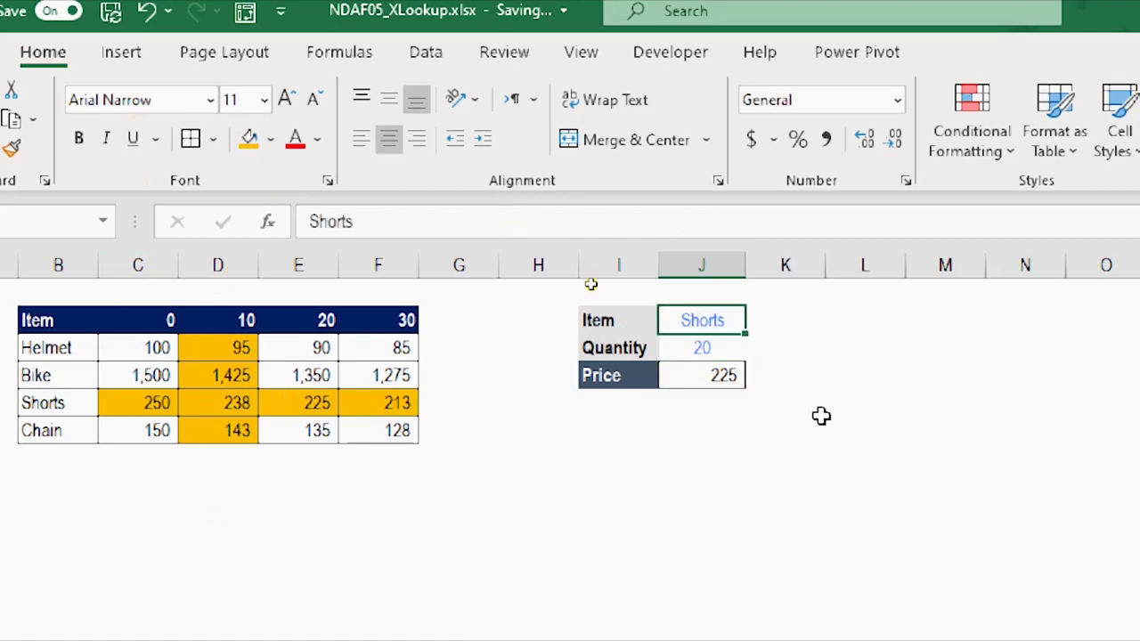
{"action": "type", "text": "Bike"}
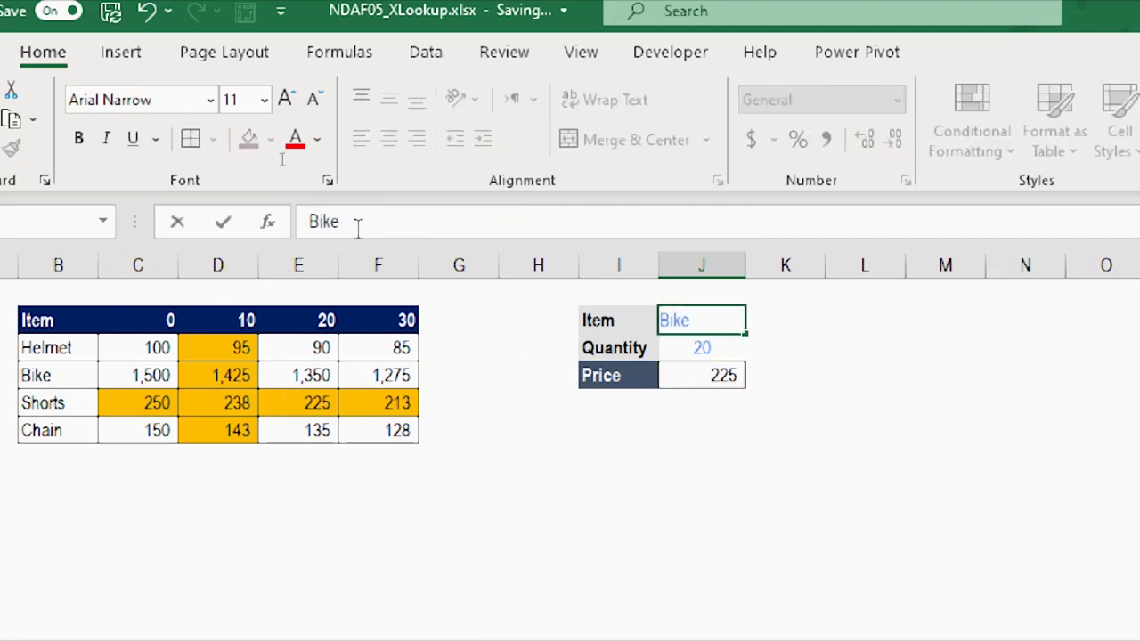
{"action": "key", "text": "Return"}
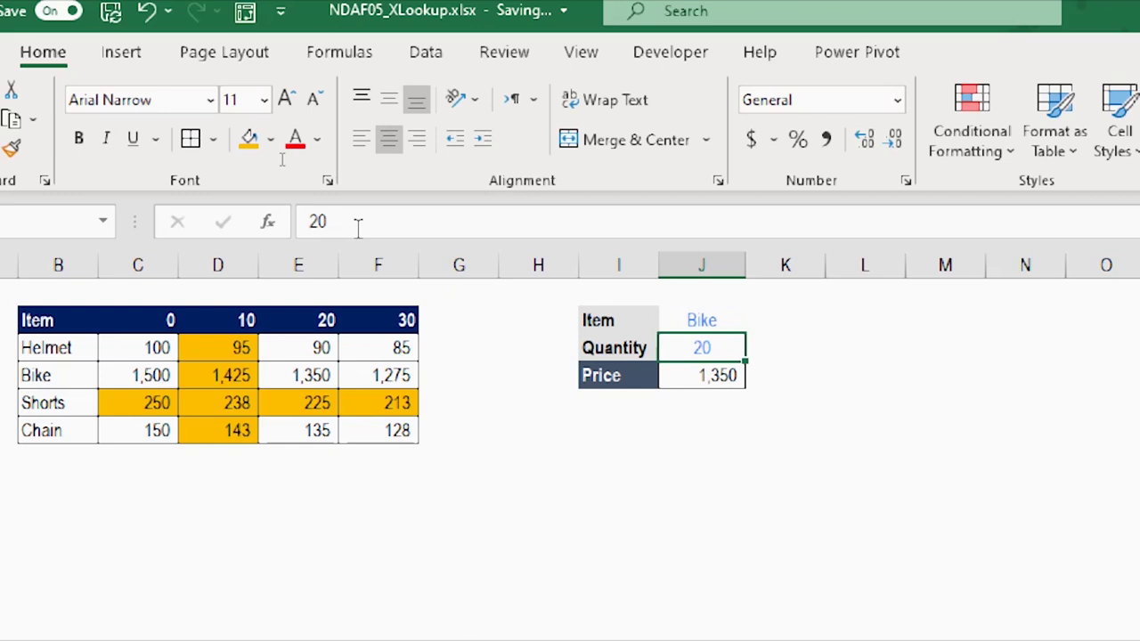
{"action": "left_click", "coordinate": [316, 372]}
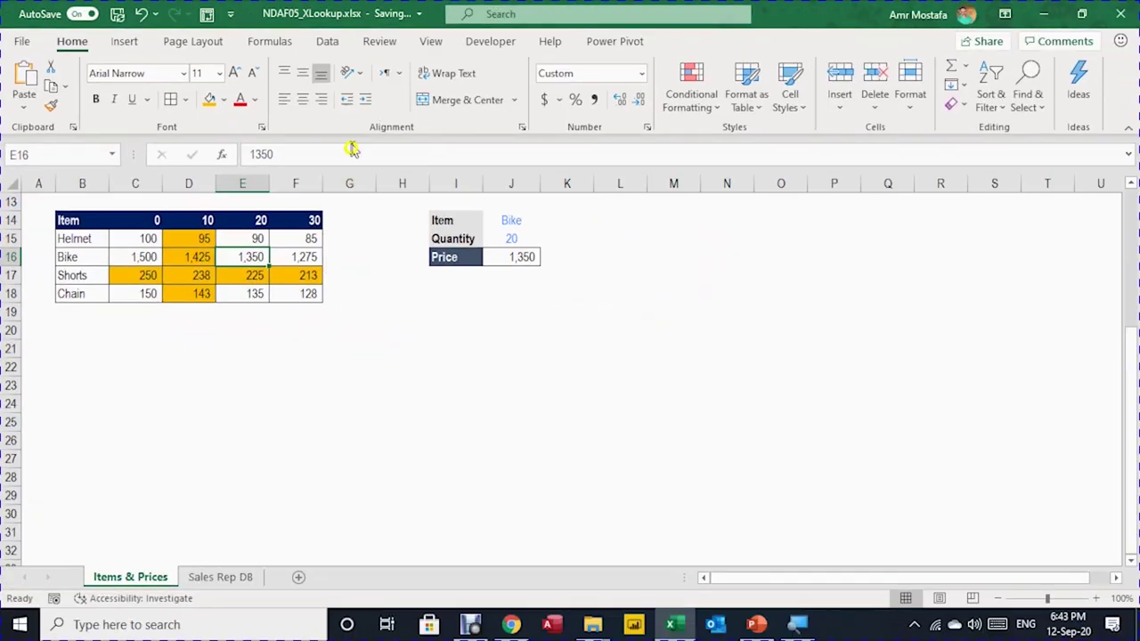
{"action": "scroll", "coordinate": [356, 183], "scroll_direction": "up", "scroll_amount": 4}
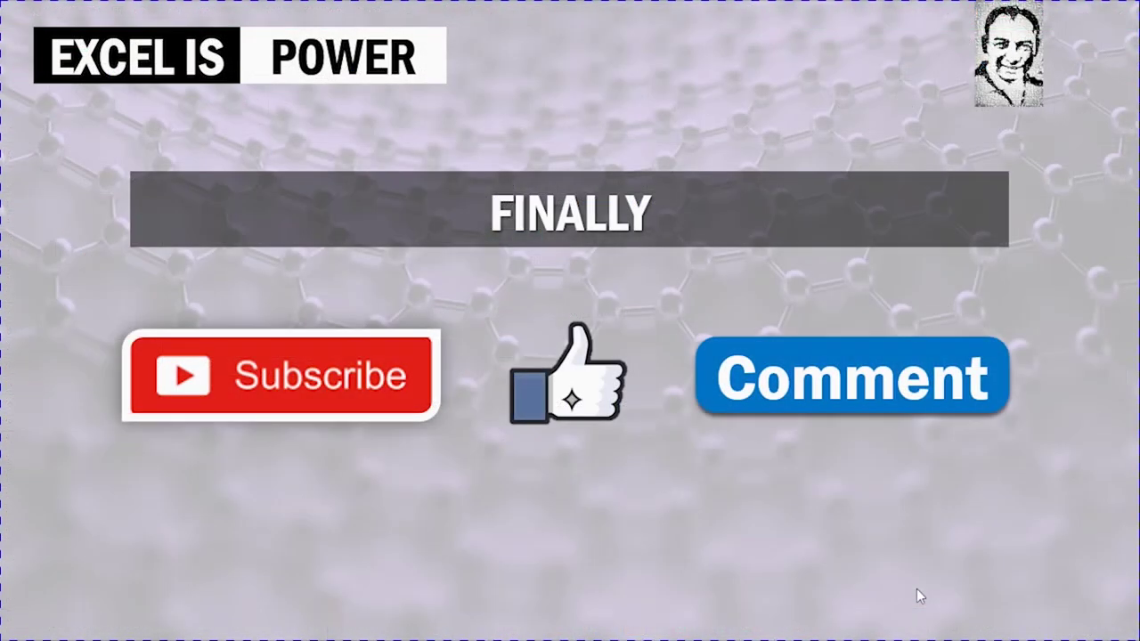